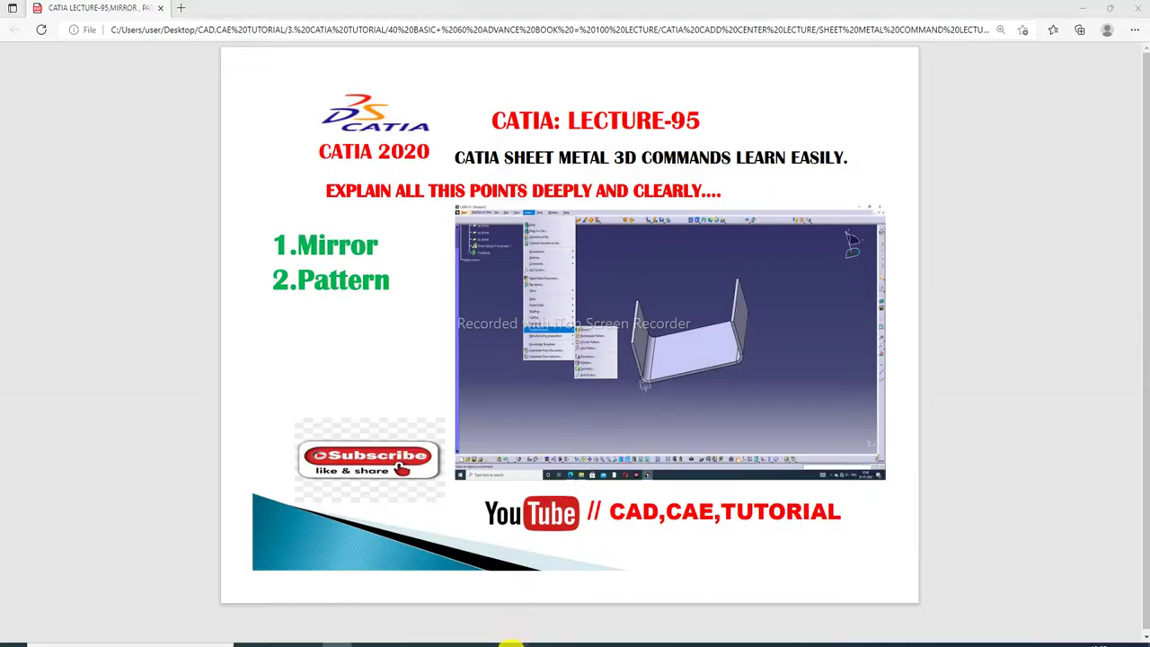
Switch from the lecture PDF in Edge to the CATIA V5 Part1 window
{"action": "left_click", "coordinate": [514, 636]}
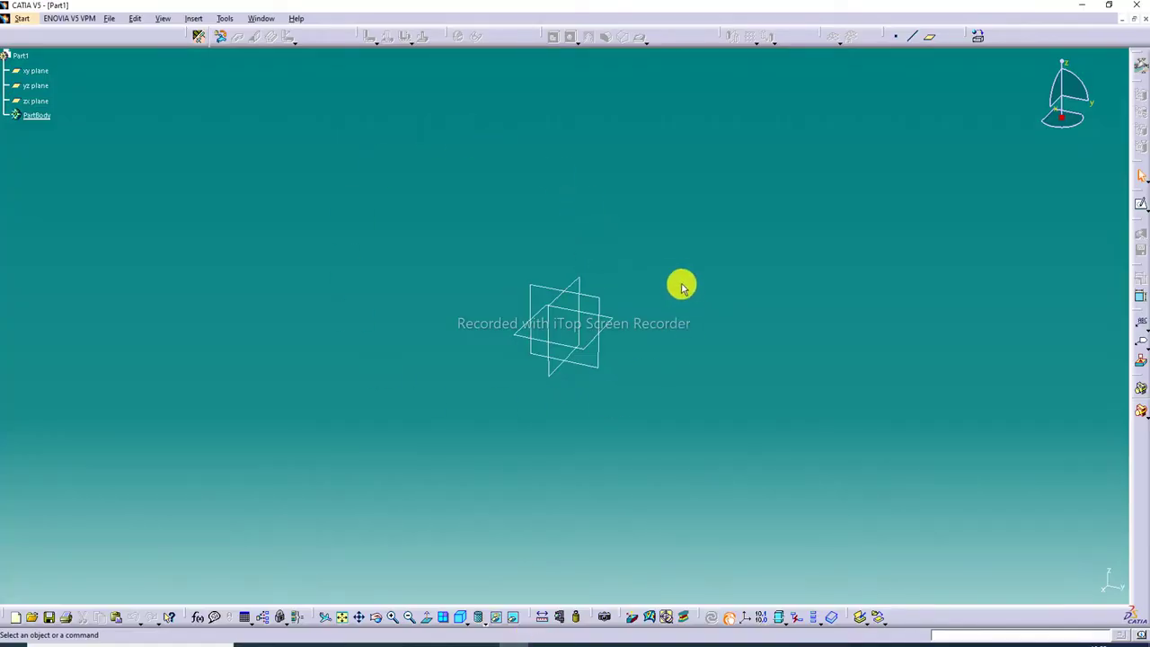
Start a sketch on the xy plane and draw a centred rectangle at the origin
{"action": "left_click", "coordinate": [610, 321]}
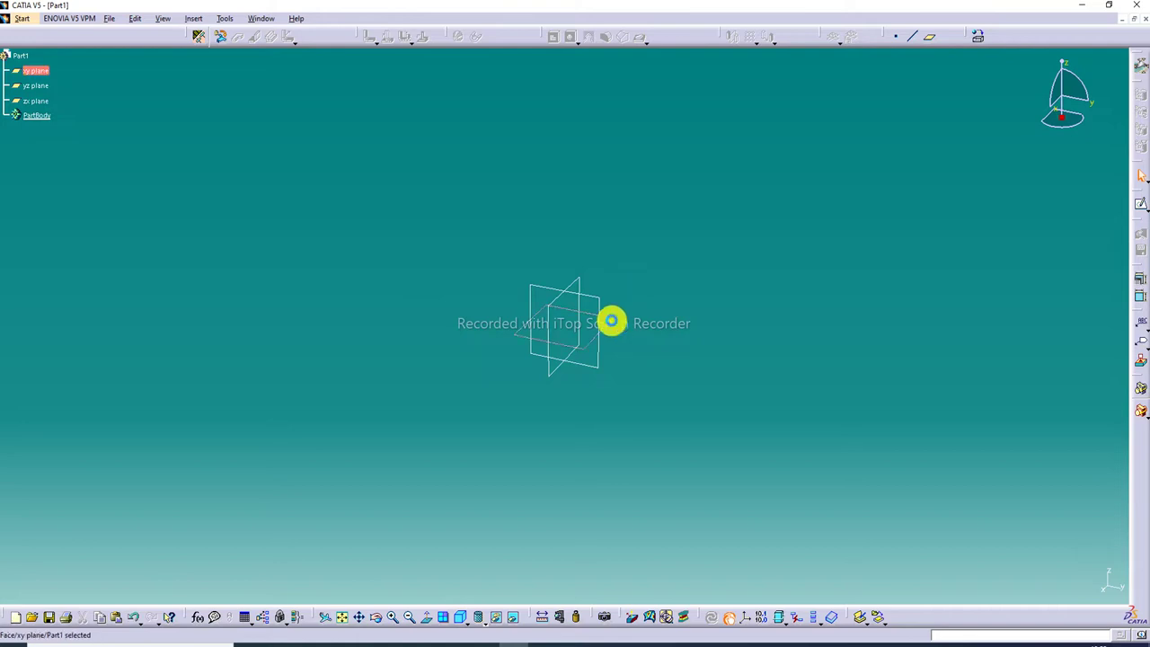
{"action": "left_click", "coordinate": [1139, 203]}
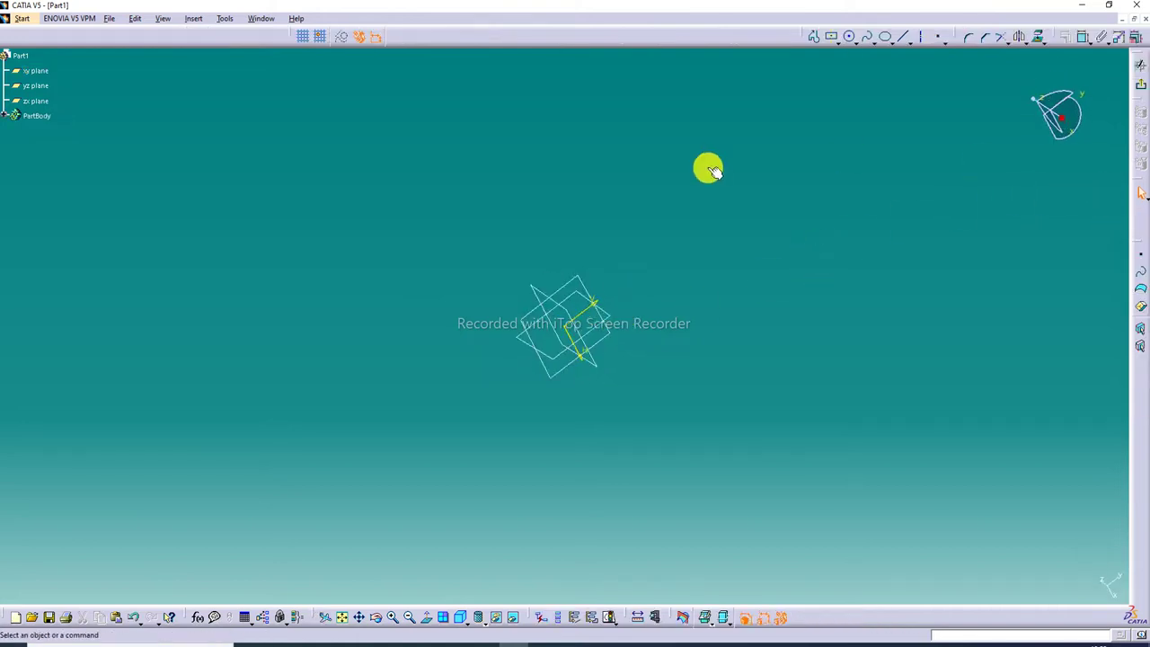
{"action": "left_click", "coordinate": [838, 41]}
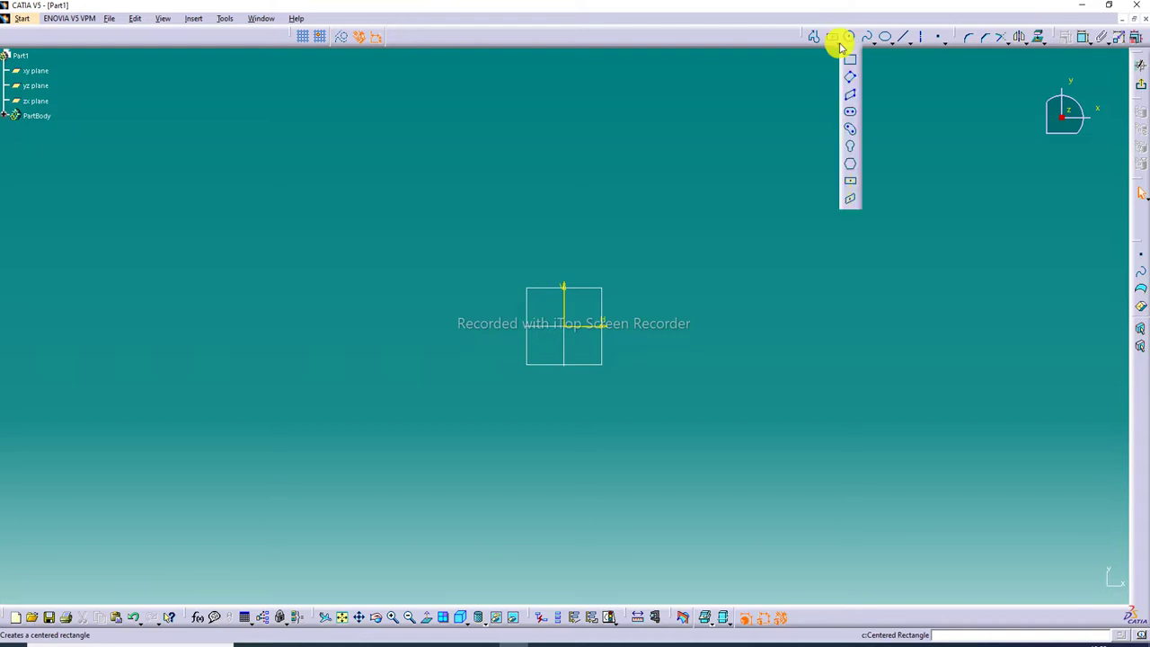
{"action": "left_click", "coordinate": [851, 184]}
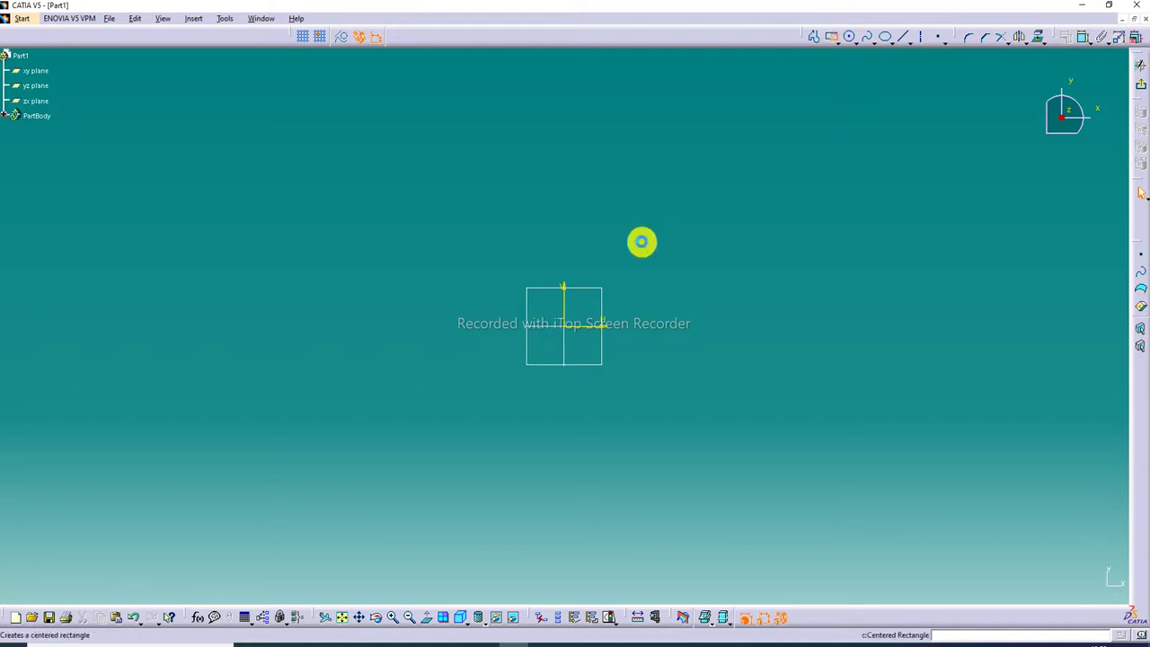
{"action": "left_click", "coordinate": [563, 325]}
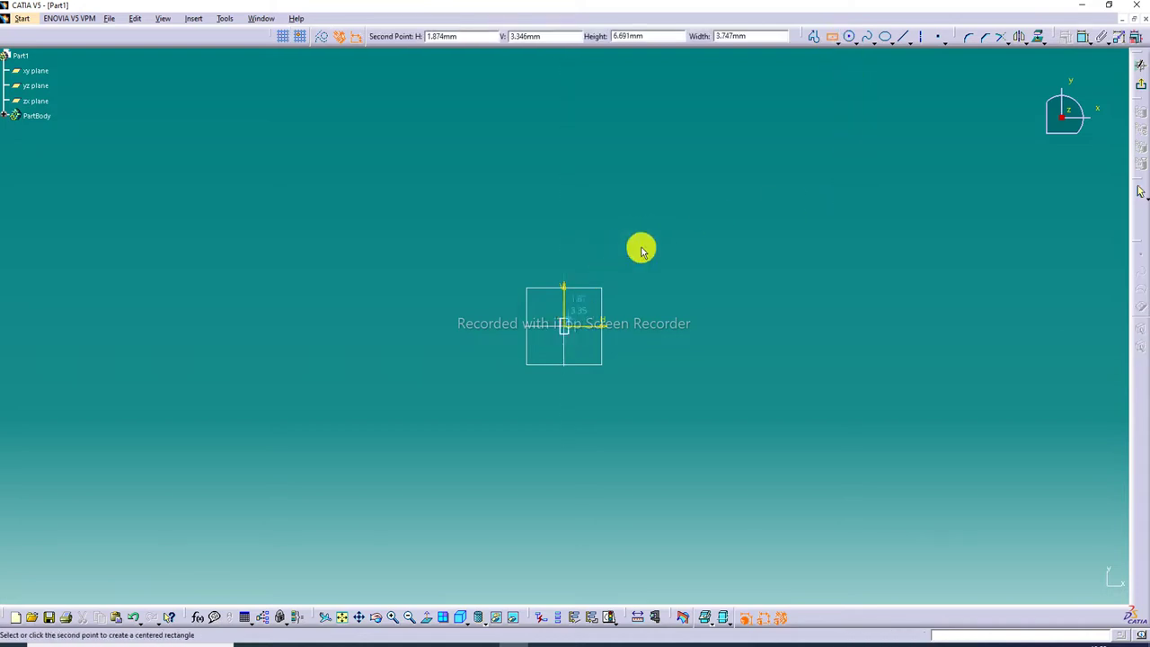
{"action": "left_click", "coordinate": [765, 206]}
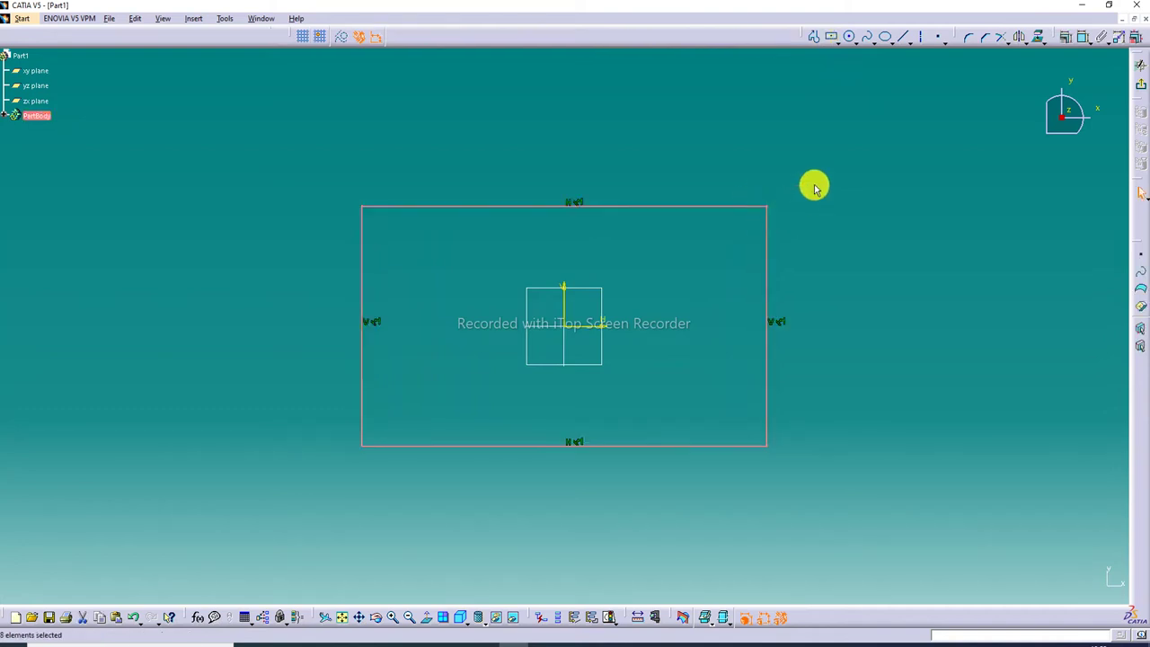
Add a width dimension above the rectangle's top edge
{"action": "left_click", "coordinate": [1079, 39]}
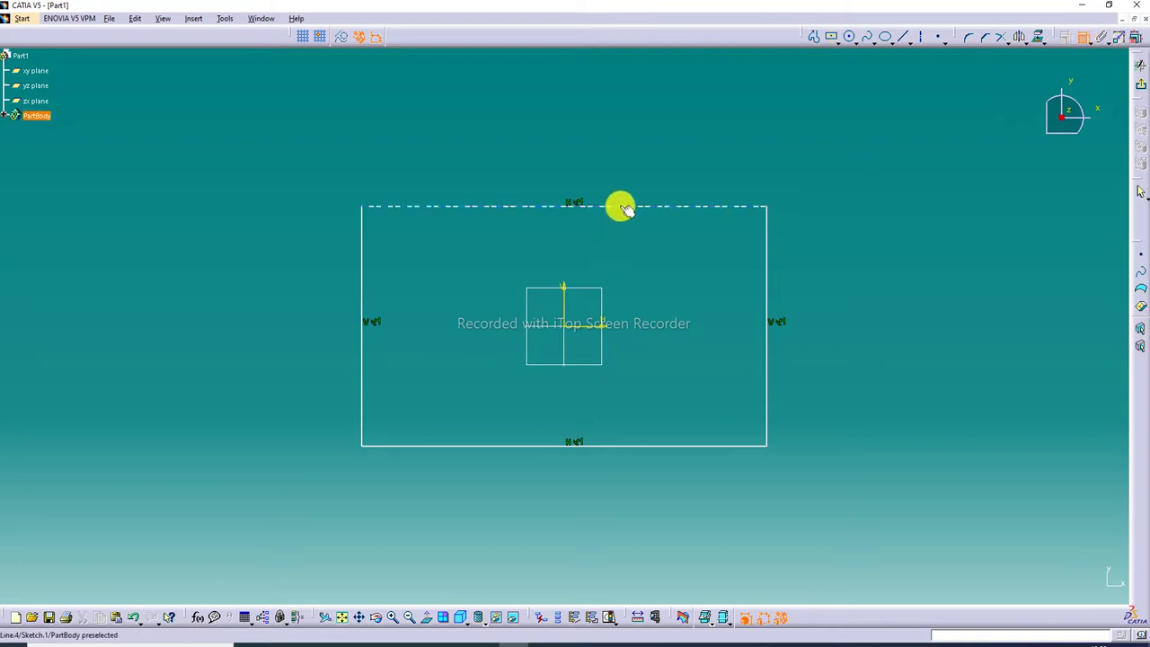
{"action": "left_click", "coordinate": [618, 206]}
{"action": "left_click", "coordinate": [617, 175]}
{"action": "left_click", "coordinate": [1081, 38]}
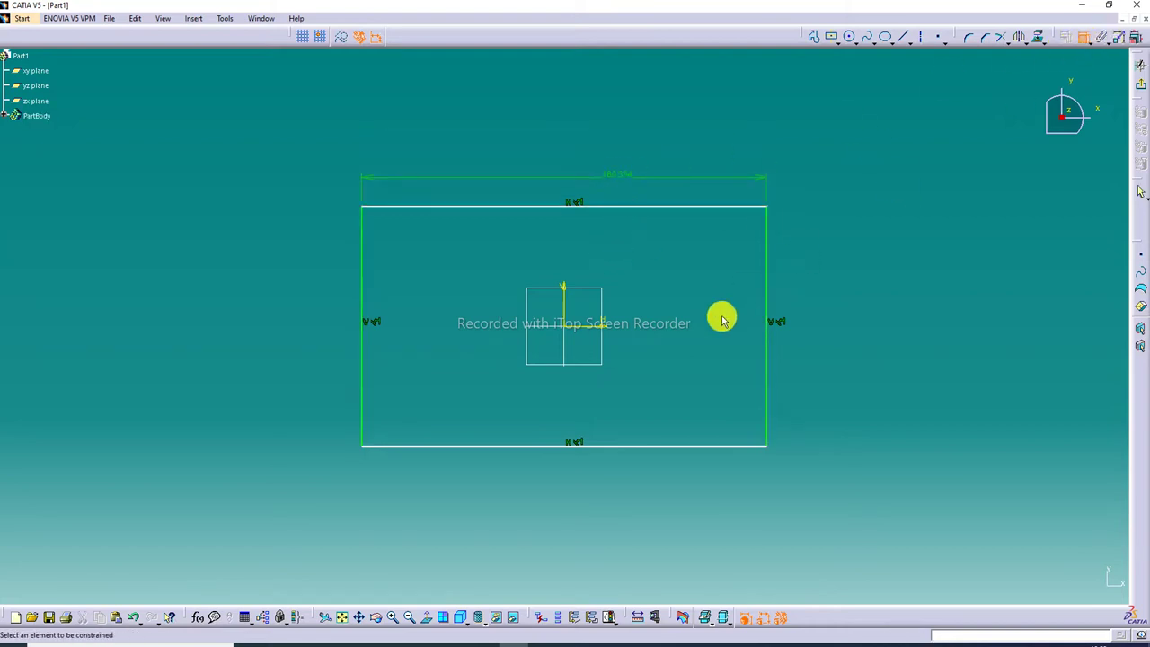
Dimension the rectangle's right edge and set the width to 160
{"action": "left_click", "coordinate": [767, 278]}
{"action": "left_click", "coordinate": [818, 280]}
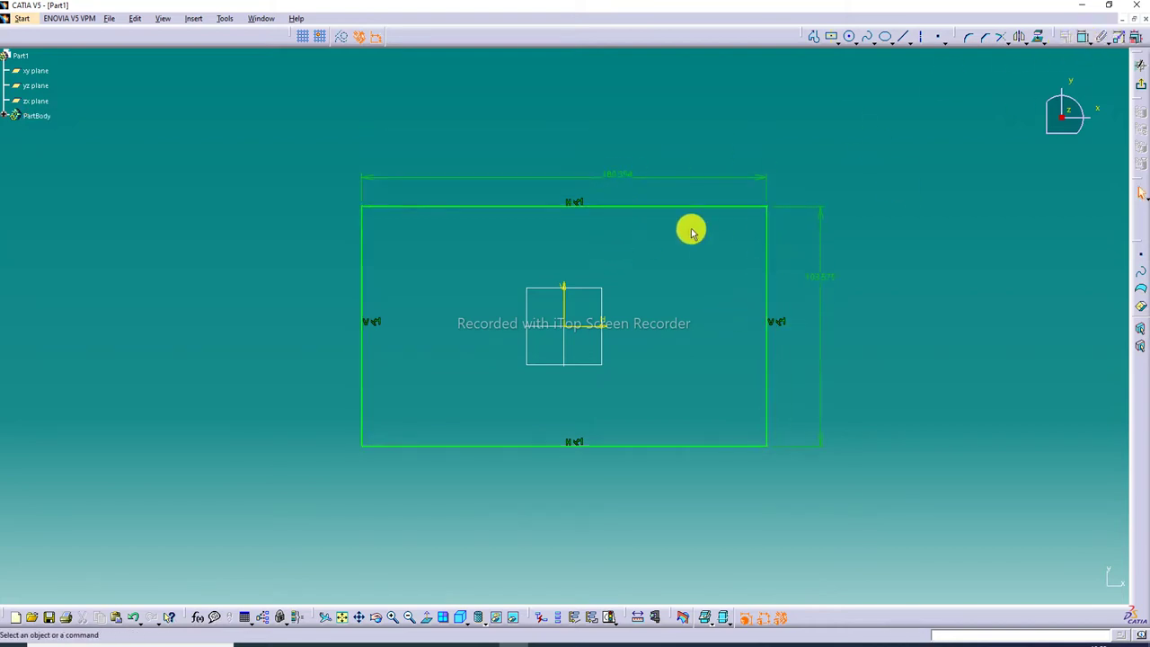
{"action": "double_click", "coordinate": [620, 174]}
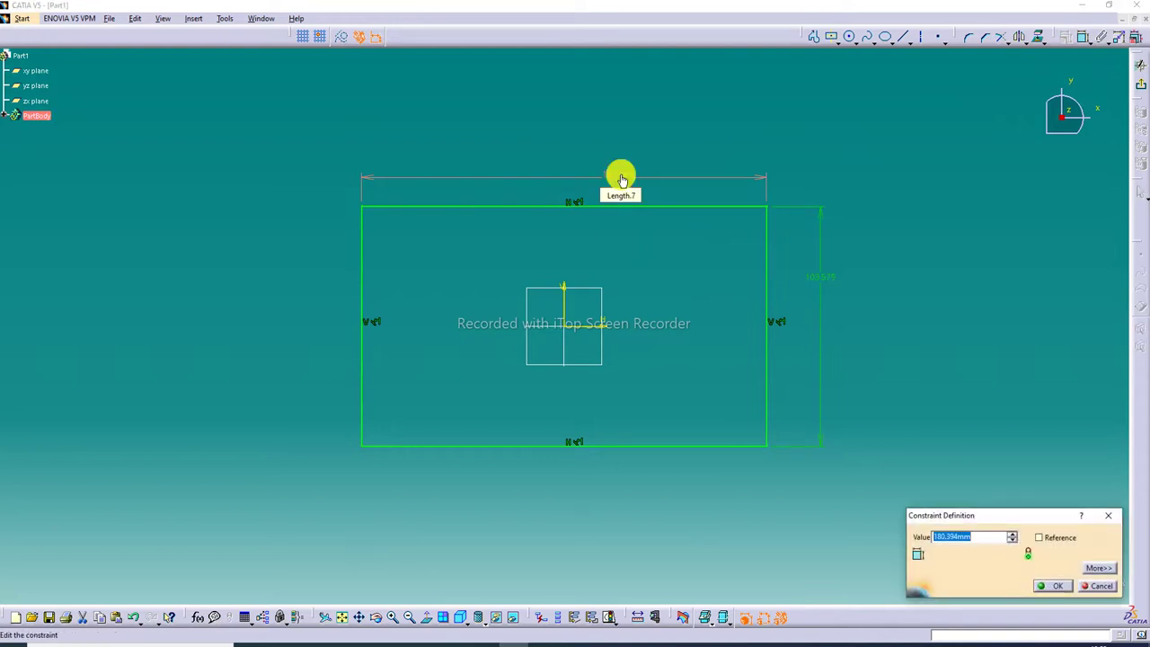
{"action": "type", "text": "120"}
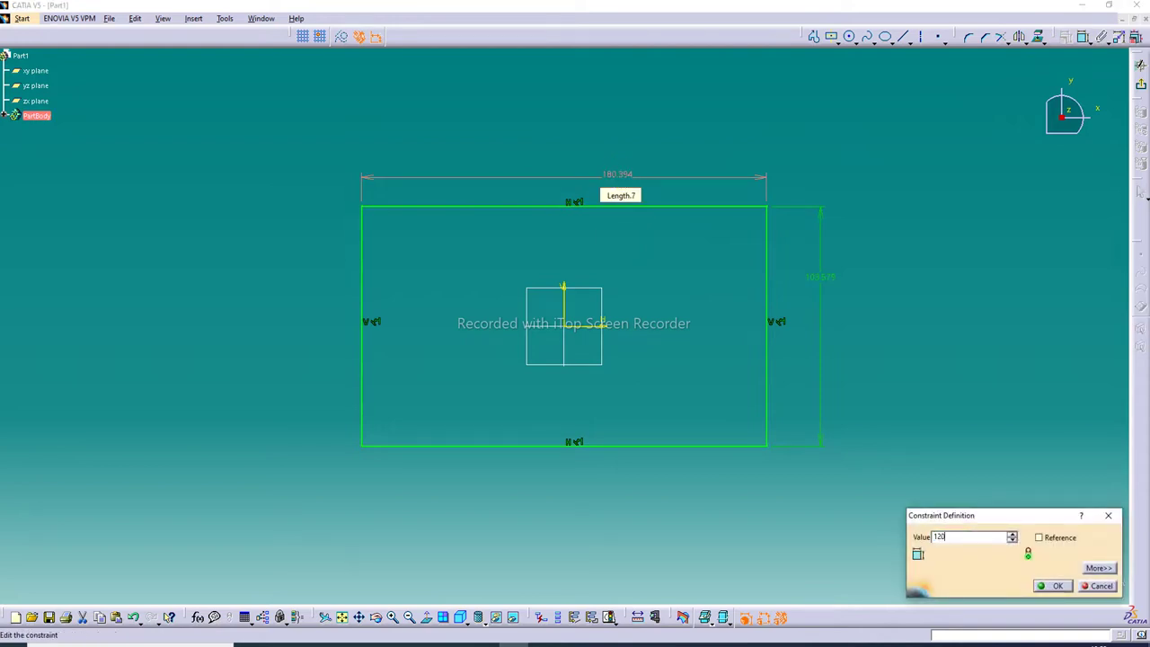
{"action": "key", "text": "Return"}
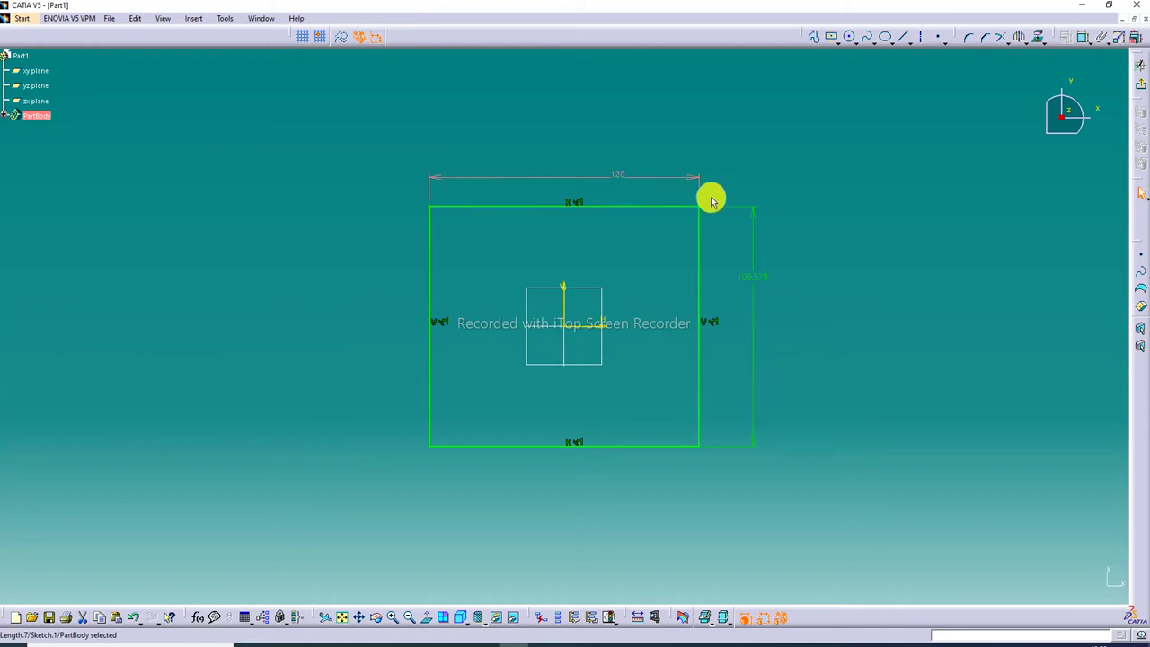
{"action": "double_click", "coordinate": [621, 171]}
{"action": "type", "text": "160"}
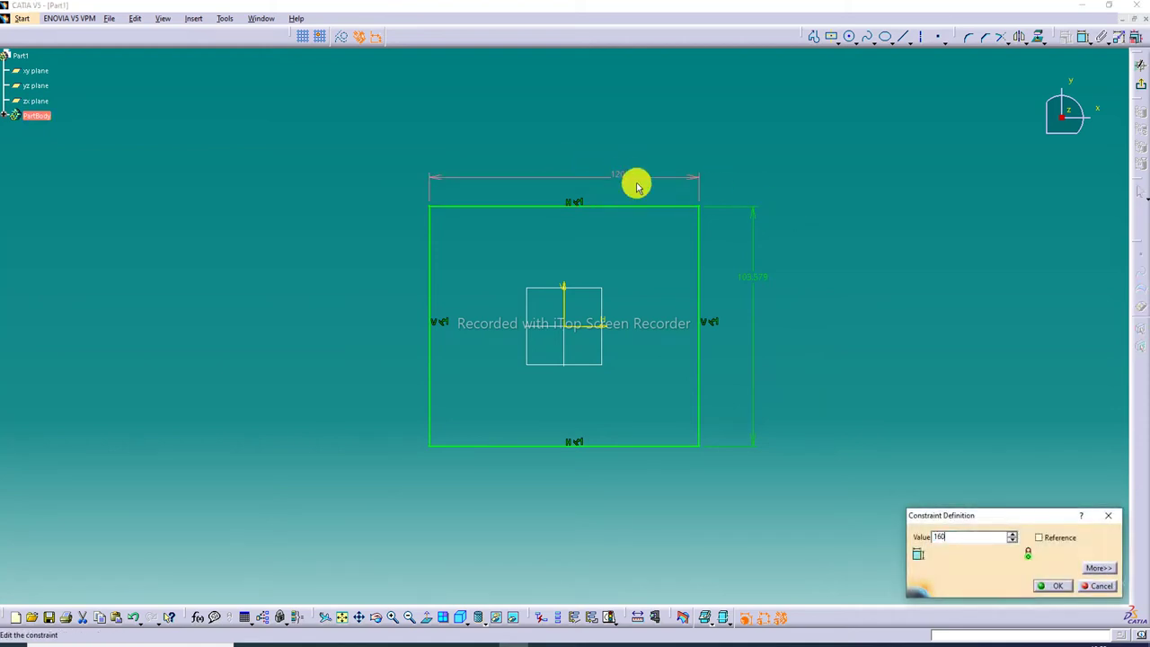
{"action": "key", "text": "Return"}
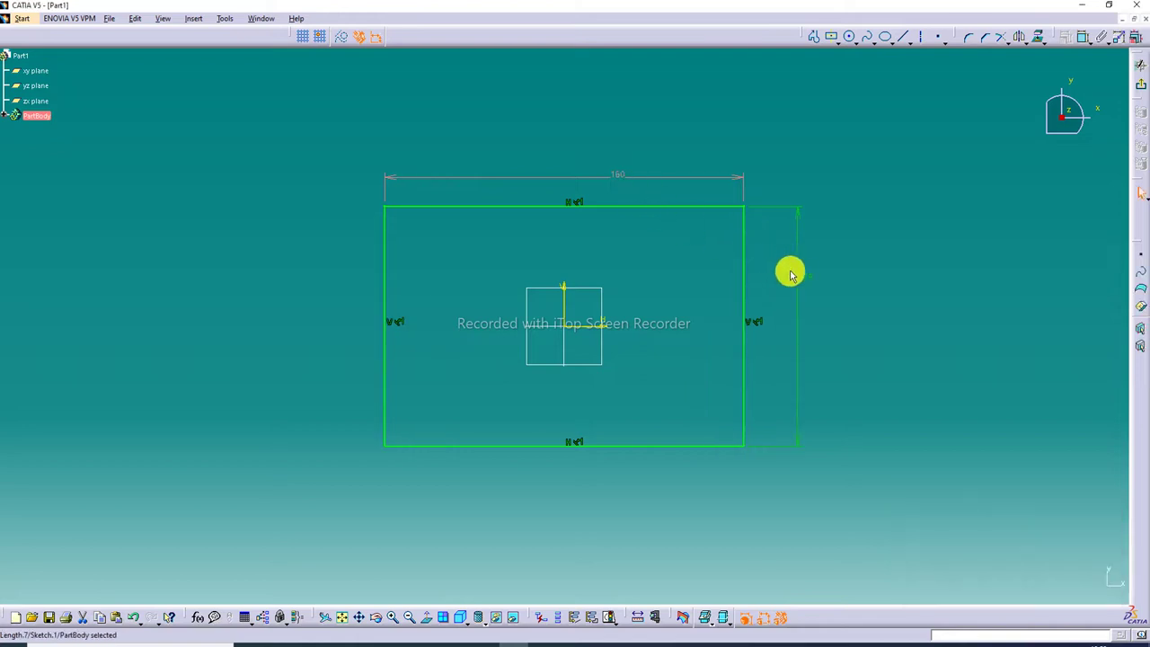
Set the rectangle height to 100 and exit the sketch
{"action": "double_click", "coordinate": [800, 276]}
{"action": "type", "text": "110"}
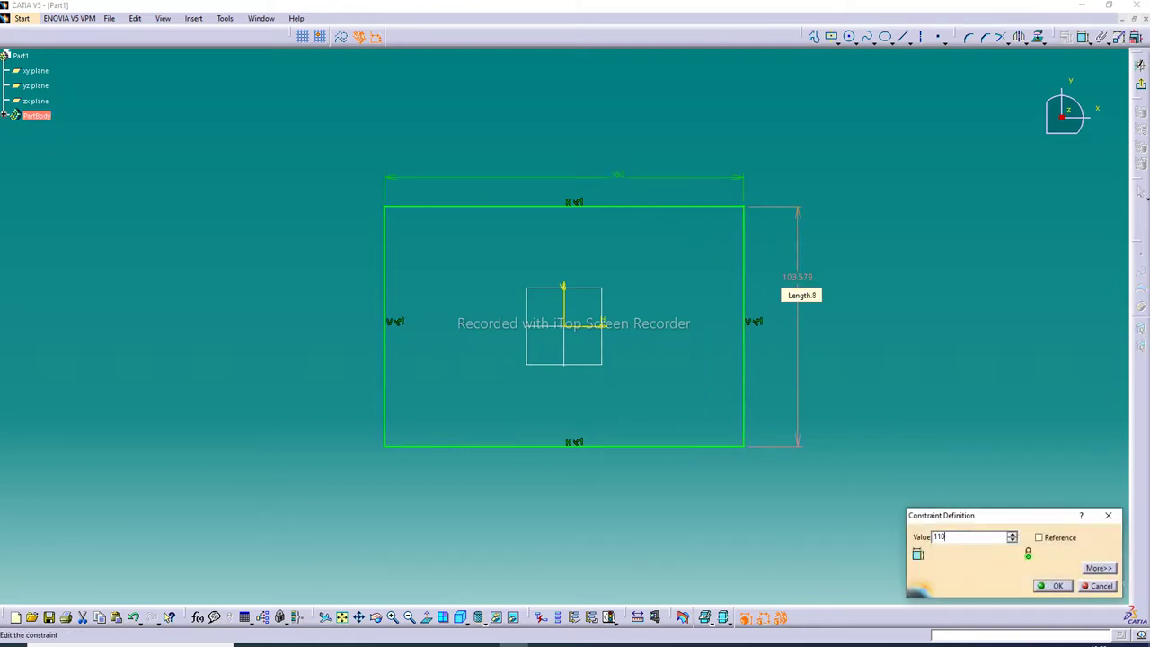
{"action": "key", "text": "Return"}
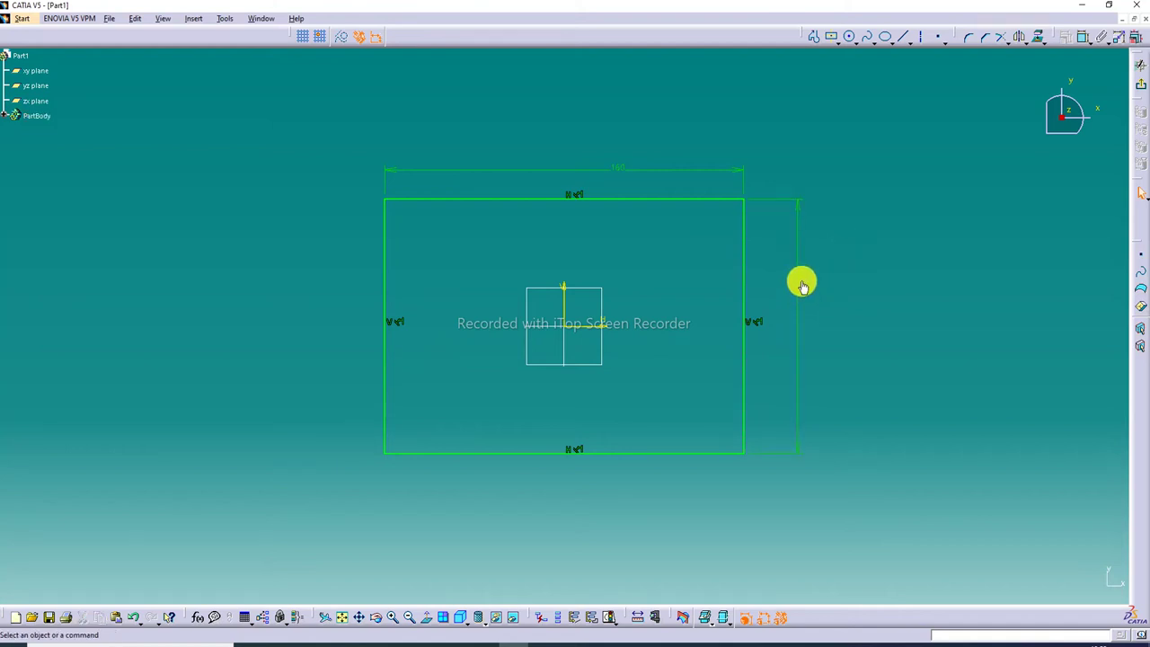
{"action": "double_click", "coordinate": [800, 281]}
{"action": "type", "text": "100"}
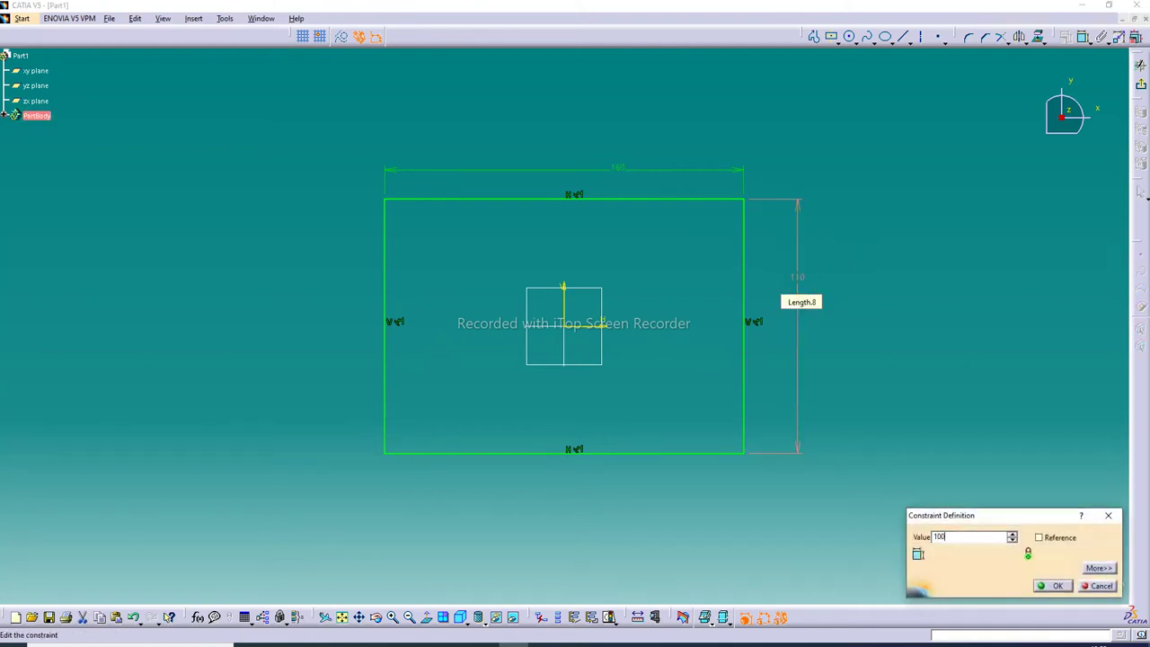
{"action": "key", "text": "Return"}
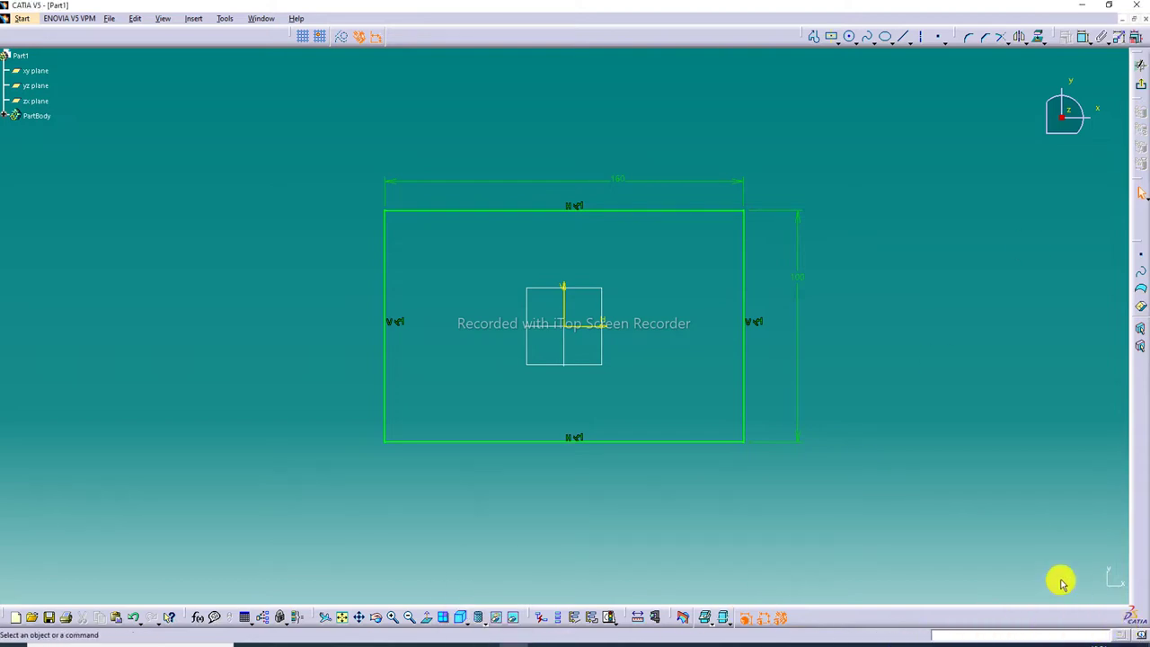
{"action": "left_click", "coordinate": [796, 280]}
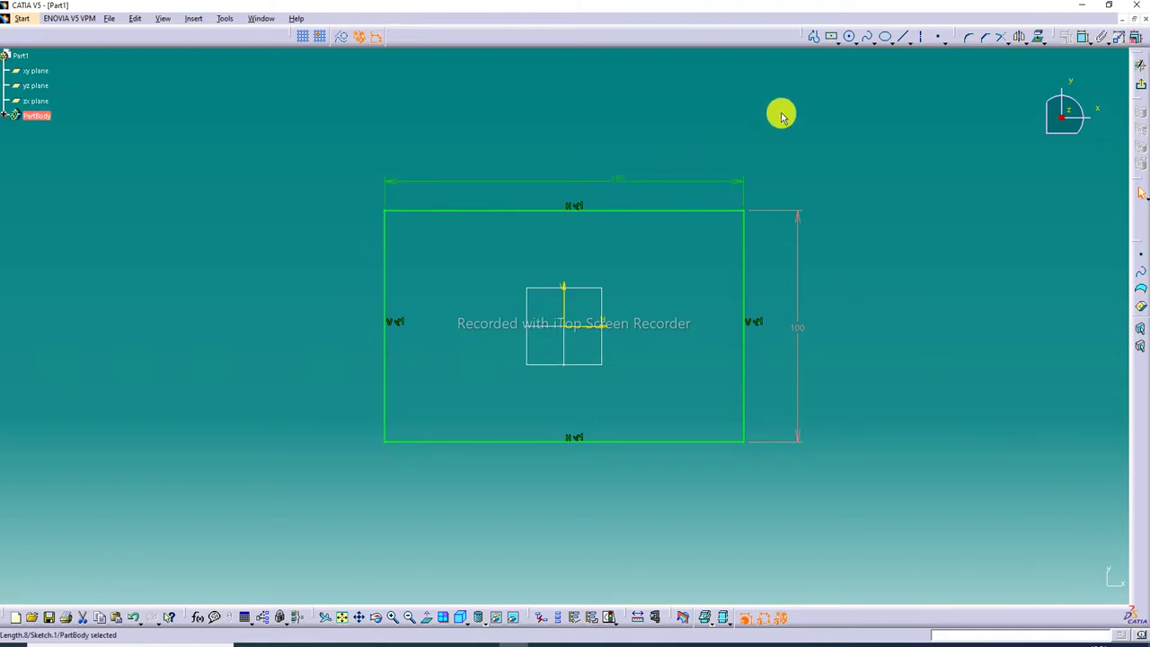
{"action": "left_click", "coordinate": [1140, 66]}
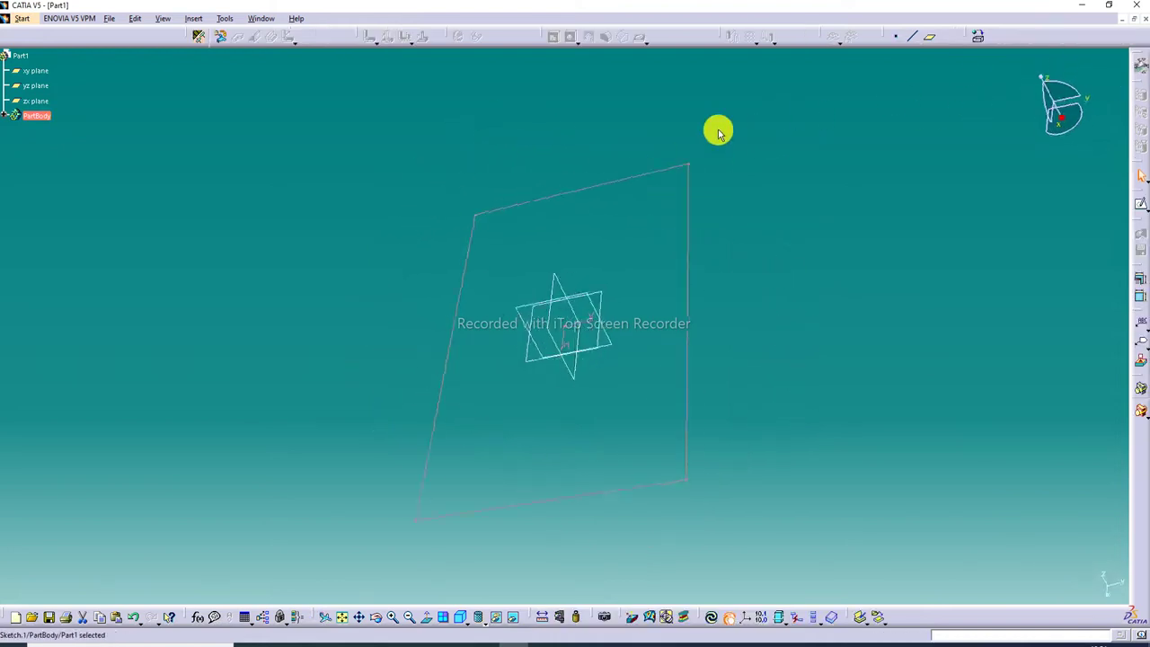
Accept the default sheet-metal parameters of 2mm thickness and 4mm bend radius
{"action": "left_click", "coordinate": [434, 184]}
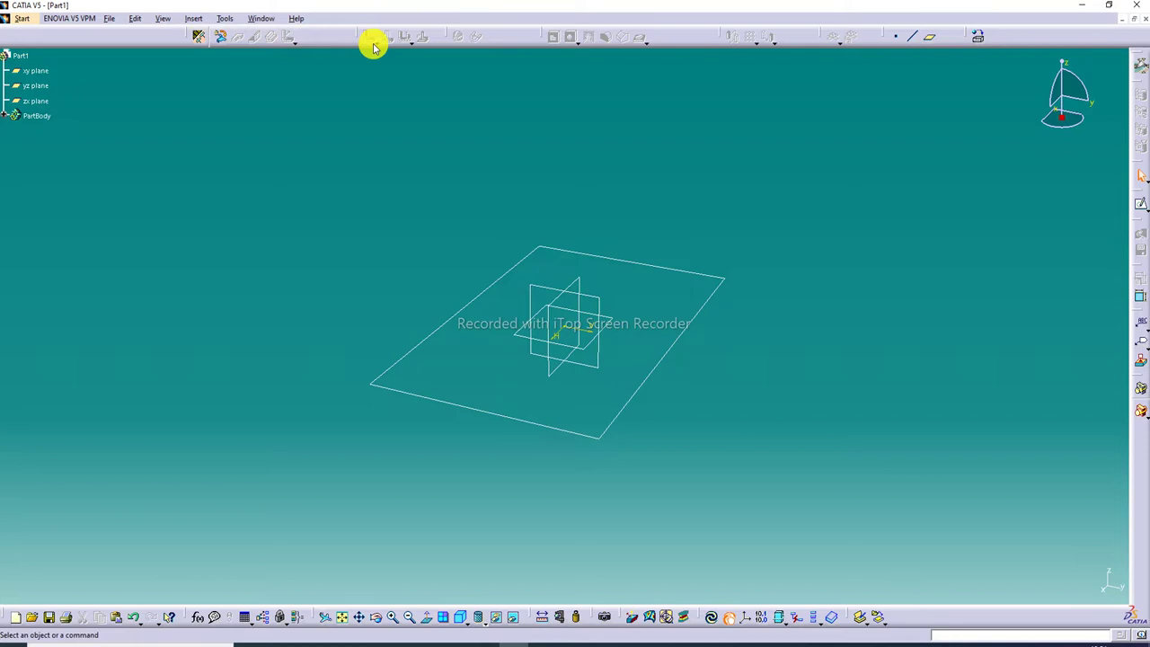
{"action": "left_click", "coordinate": [199, 37]}
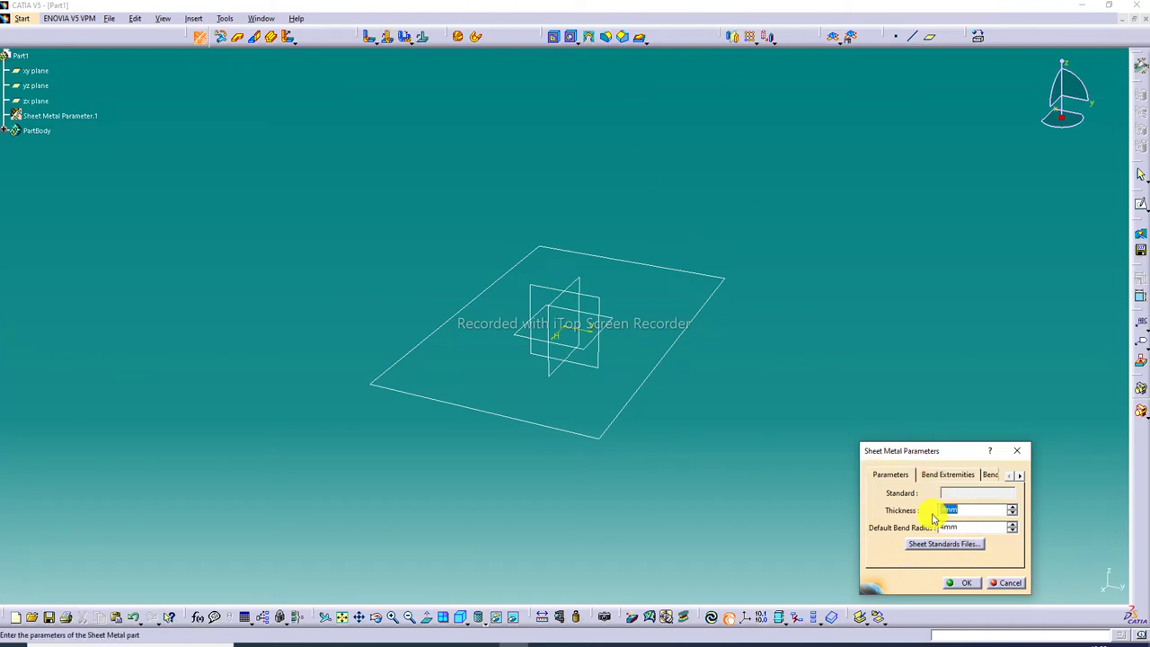
{"action": "left_click", "coordinate": [962, 582]}
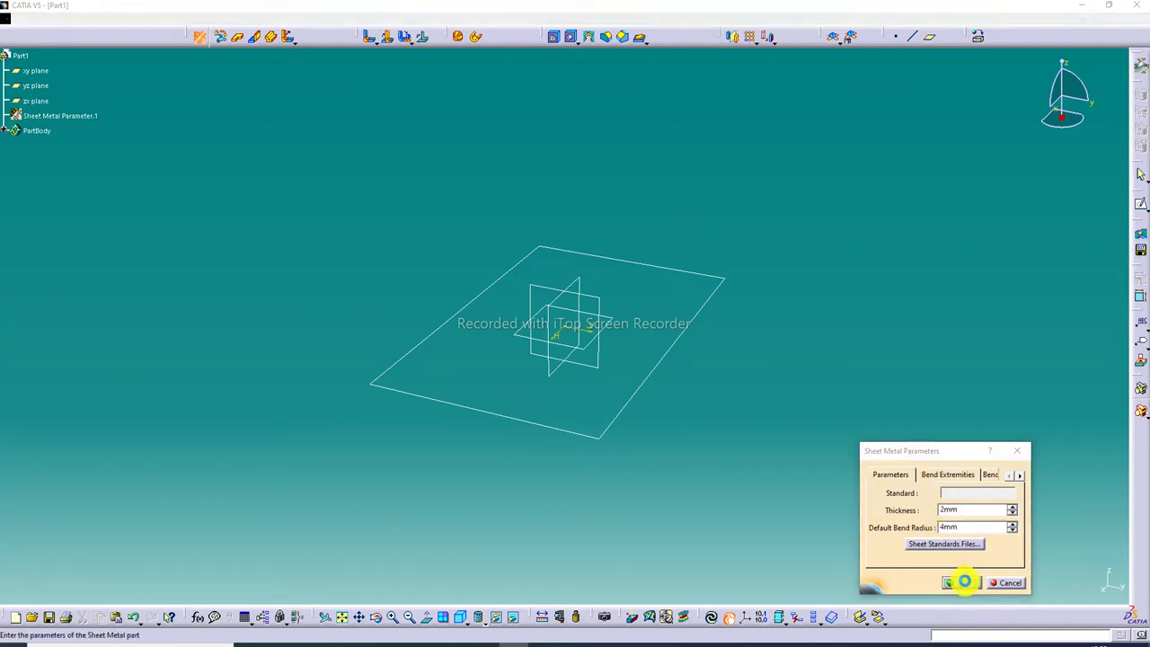
Create a flat sheet-metal wall from the rectangle sketch Sketch.1
{"action": "left_click", "coordinate": [239, 37]}
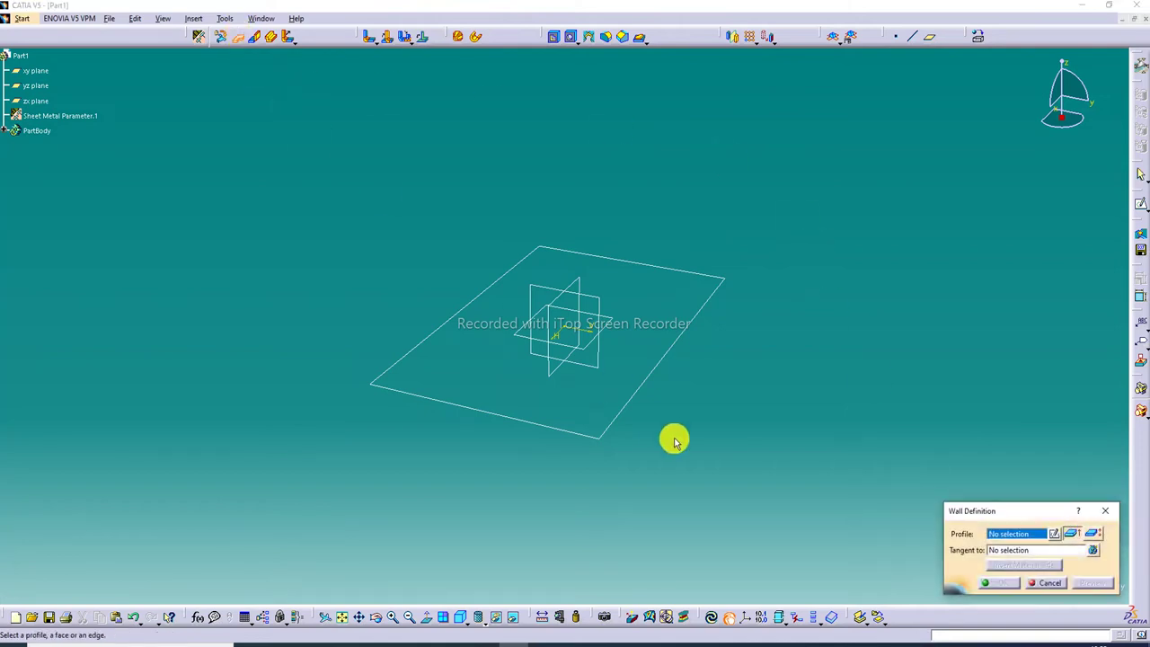
{"action": "left_click", "coordinate": [628, 405]}
{"action": "left_click", "coordinate": [1002, 583]}
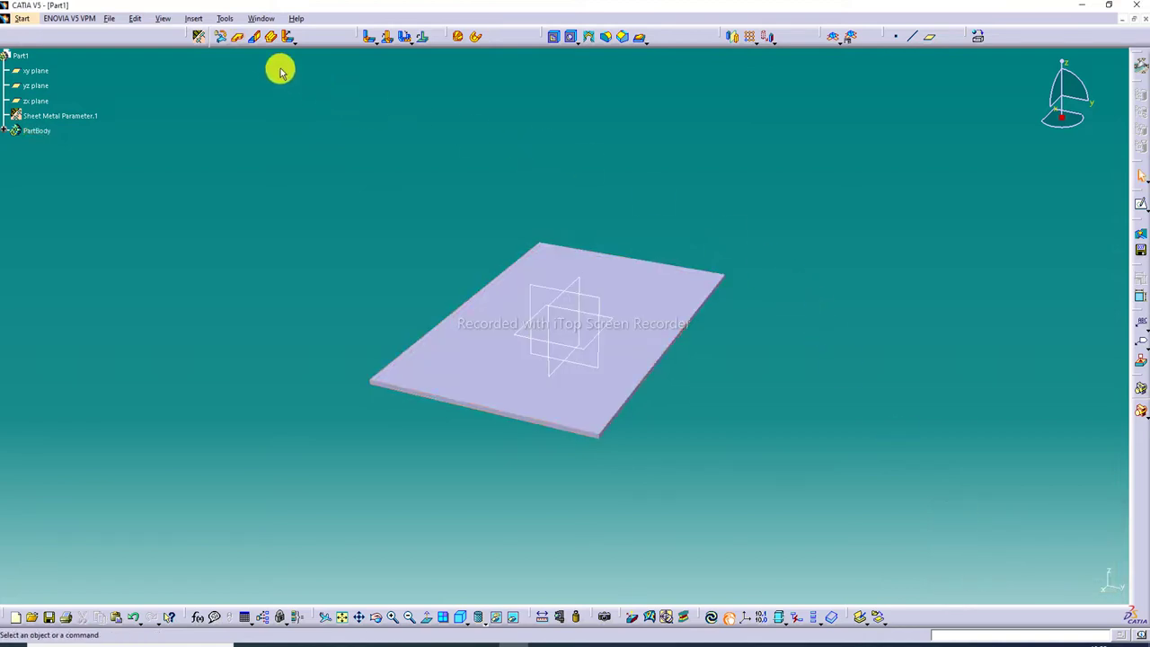
Add 51mm edge walls on the plate's front and far edges to form a U-channel
{"action": "left_click", "coordinate": [256, 41]}
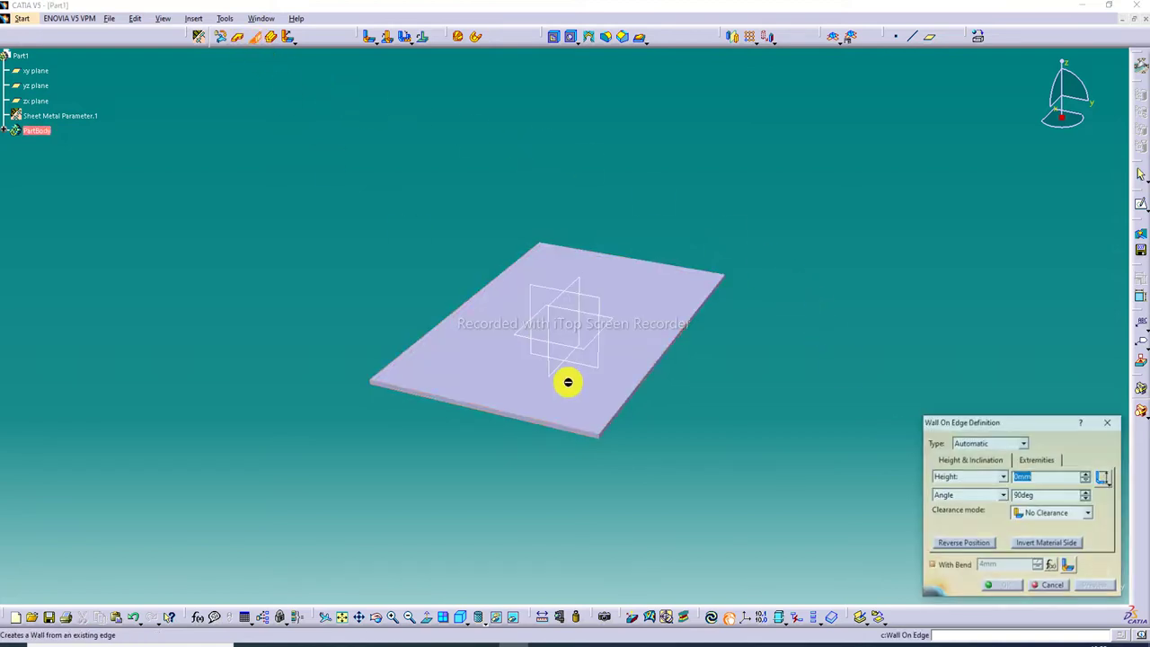
{"action": "left_click", "coordinate": [521, 417]}
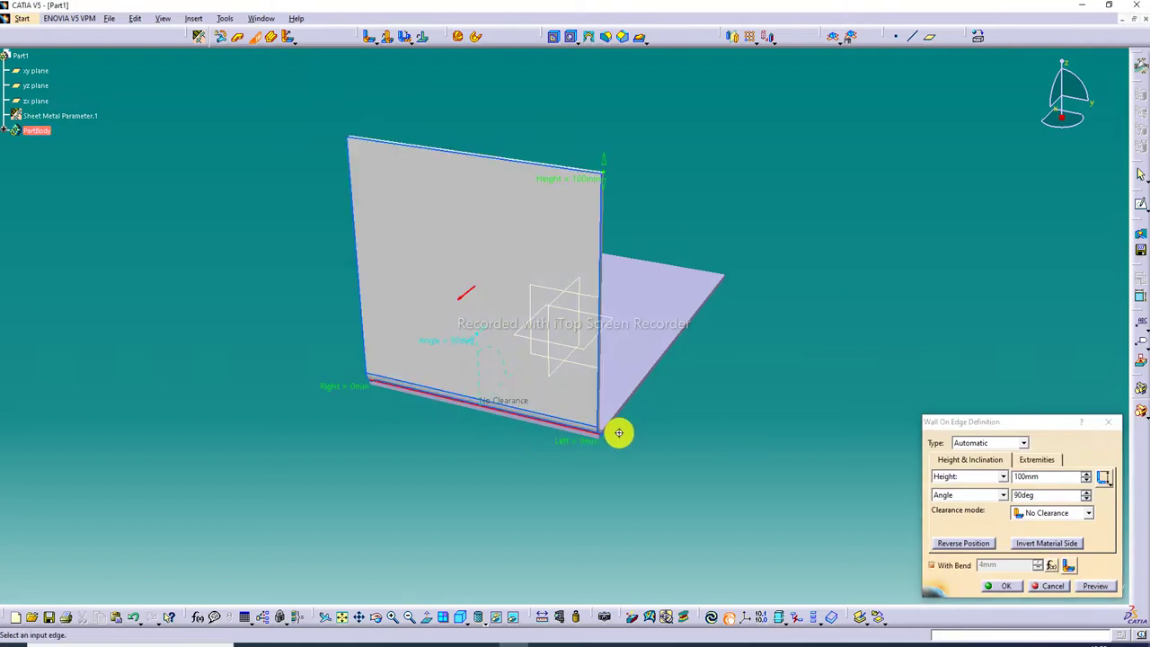
{"action": "middle_click_drag", "start_coordinate": [603, 441], "coordinate": [536, 254]}
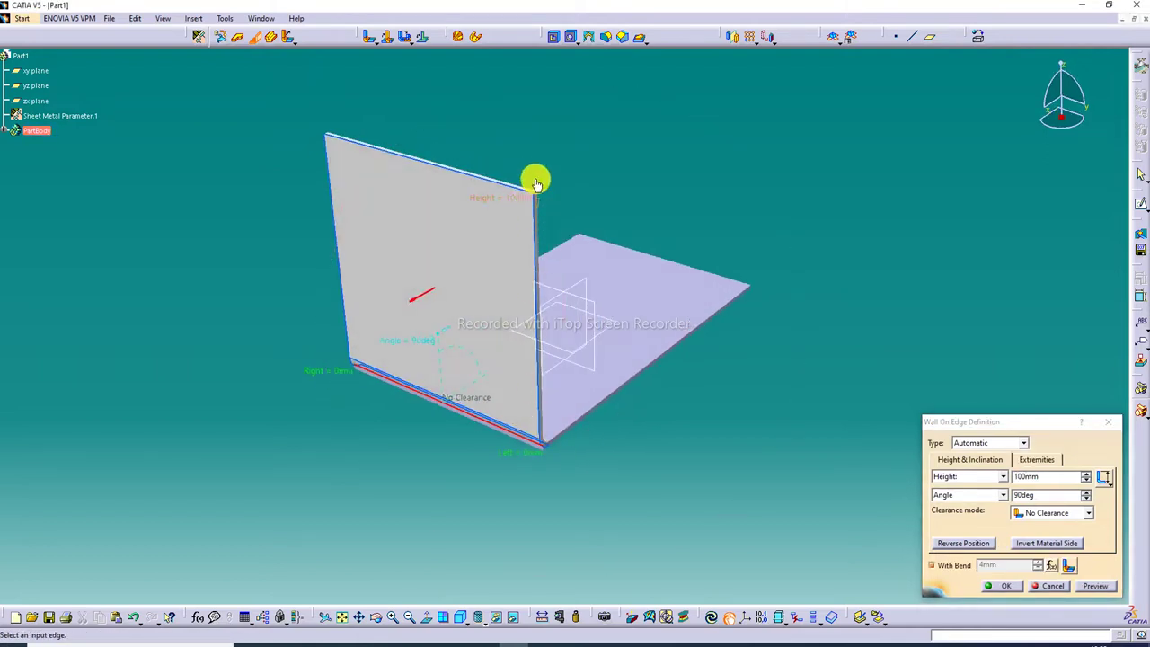
{"action": "left_click_drag", "start_coordinate": [536, 179], "coordinate": [542, 326]}
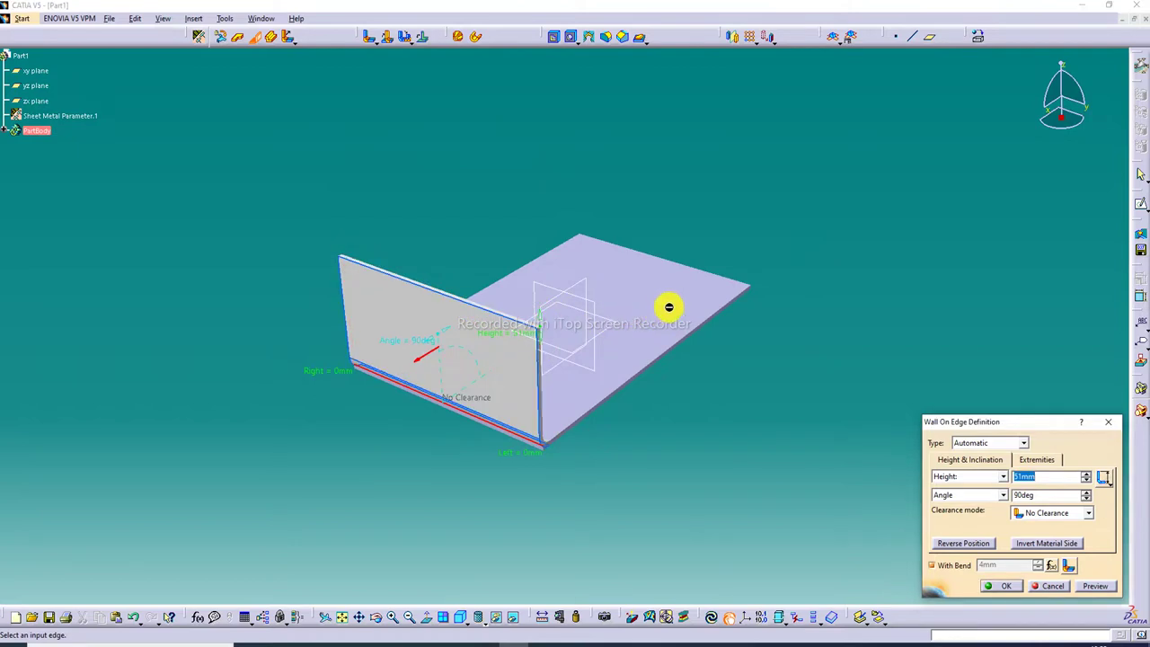
{"action": "left_click", "coordinate": [680, 264]}
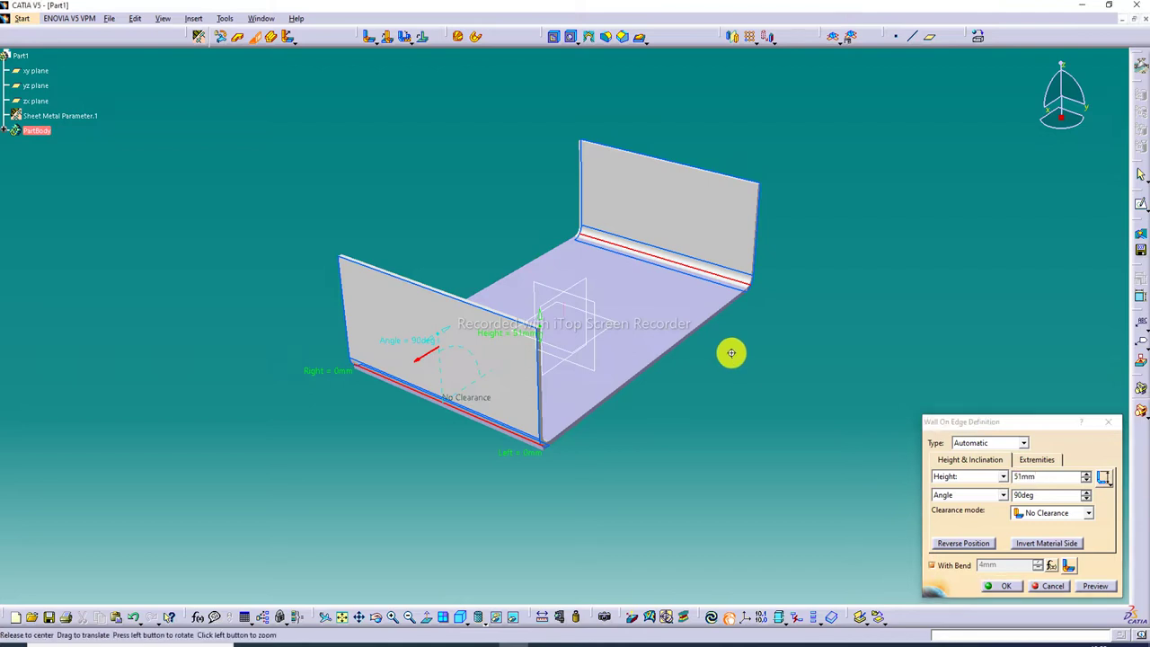
{"action": "mouse_move", "coordinate": [731, 352]}
{"action": "middle_mouse_down"}
{"action": "mouse_move", "coordinate": [527, 406]}
{"action": "mouse_move", "coordinate": [557, 400]}
{"action": "middle_mouse_up"}
Confirm the far-edge wall, then hide the zx, yz and xy planes
{"action": "left_click", "coordinate": [1006, 585]}
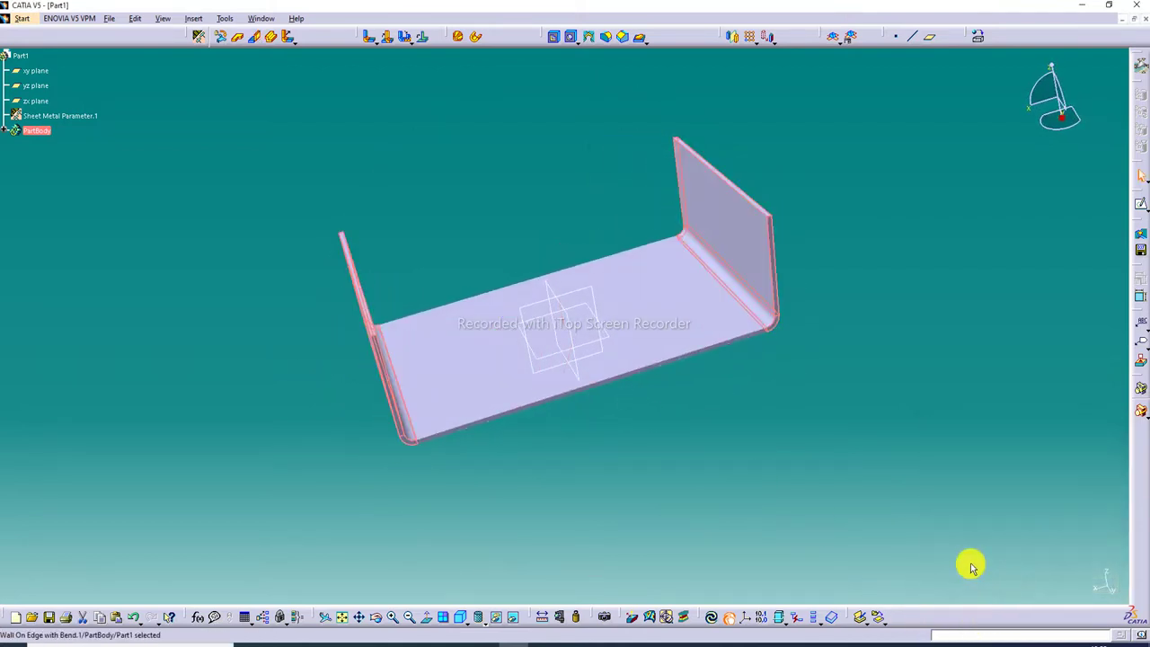
{"action": "left_click", "coordinate": [886, 392]}
{"action": "middle_click_drag", "start_coordinate": [662, 257], "coordinate": [630, 294]}
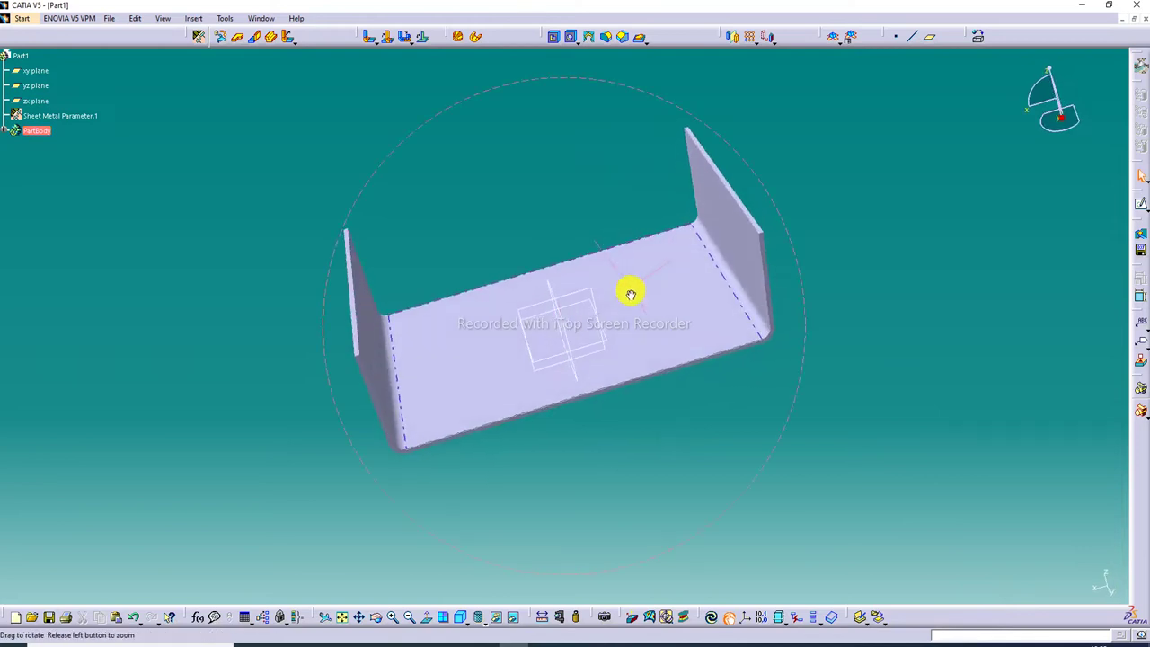
{"action": "right_click", "coordinate": [590, 288]}
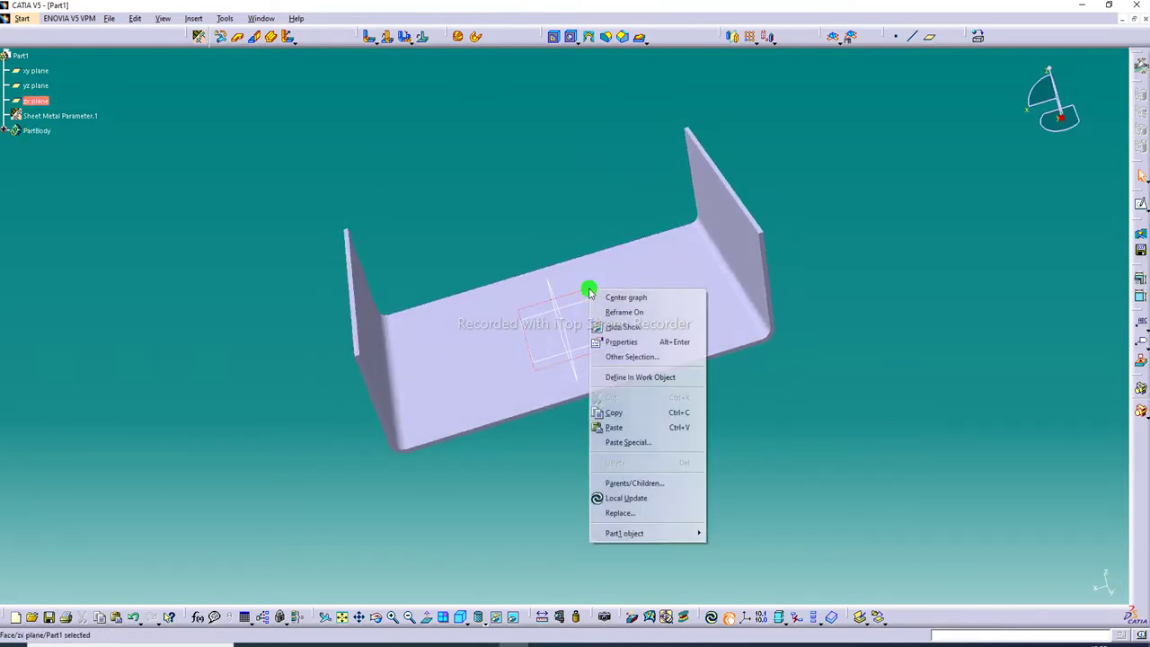
{"action": "left_click", "coordinate": [621, 326]}
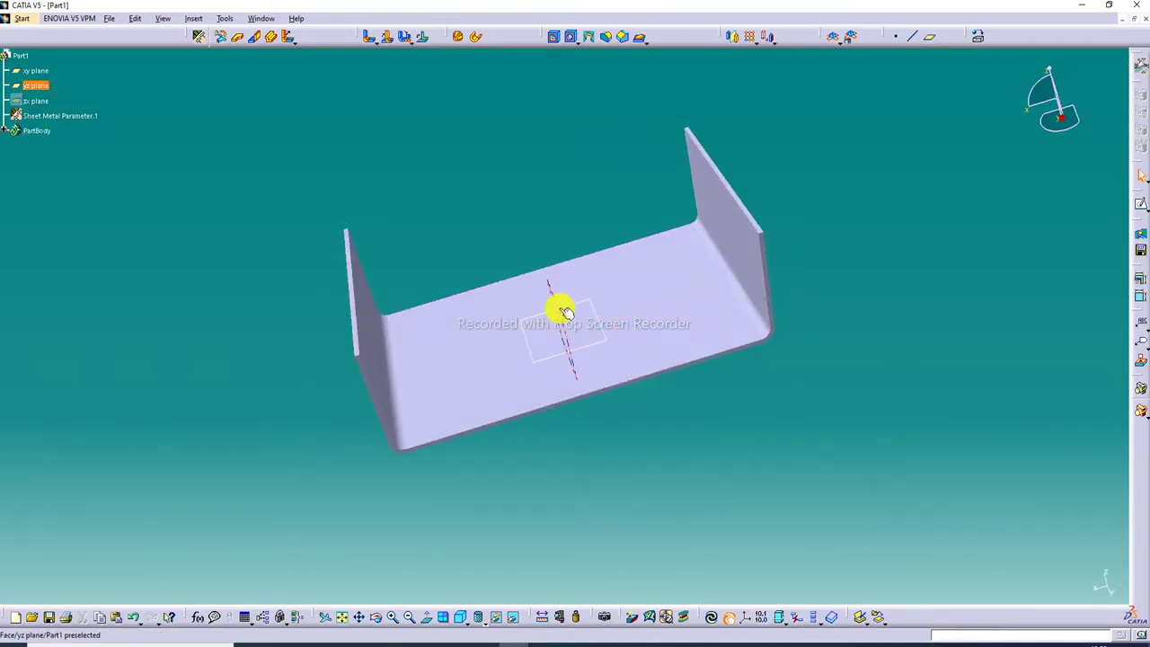
{"action": "right_click", "coordinate": [564, 311]}
{"action": "left_click", "coordinate": [588, 347]}
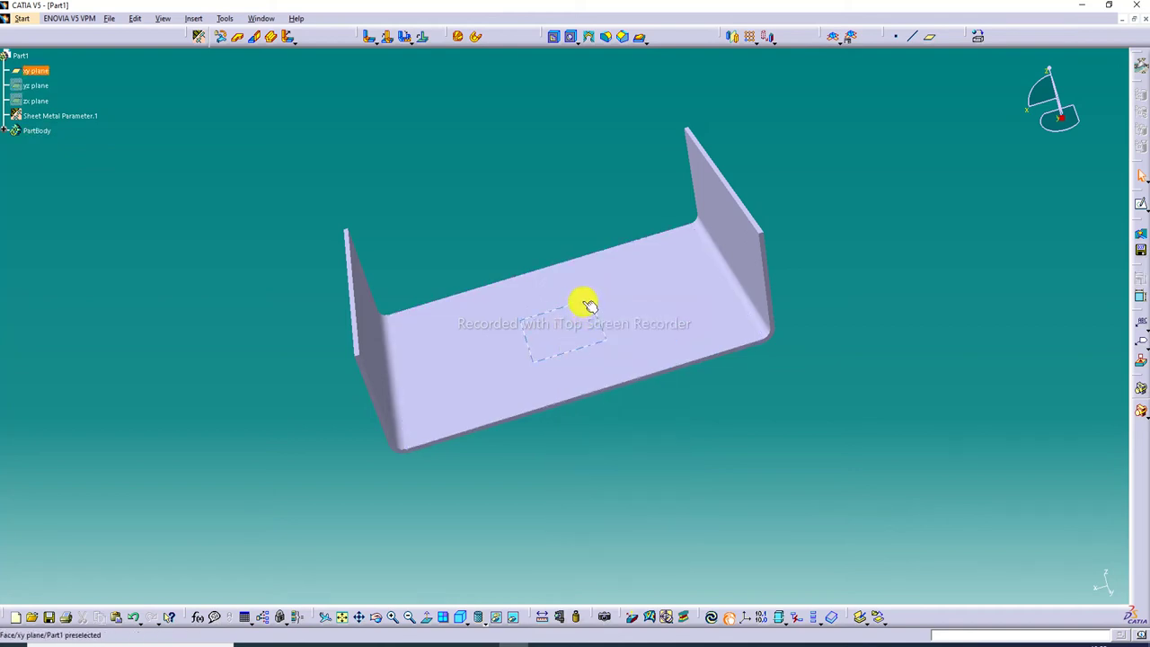
{"action": "right_click", "coordinate": [582, 305]}
{"action": "left_click", "coordinate": [616, 337]}
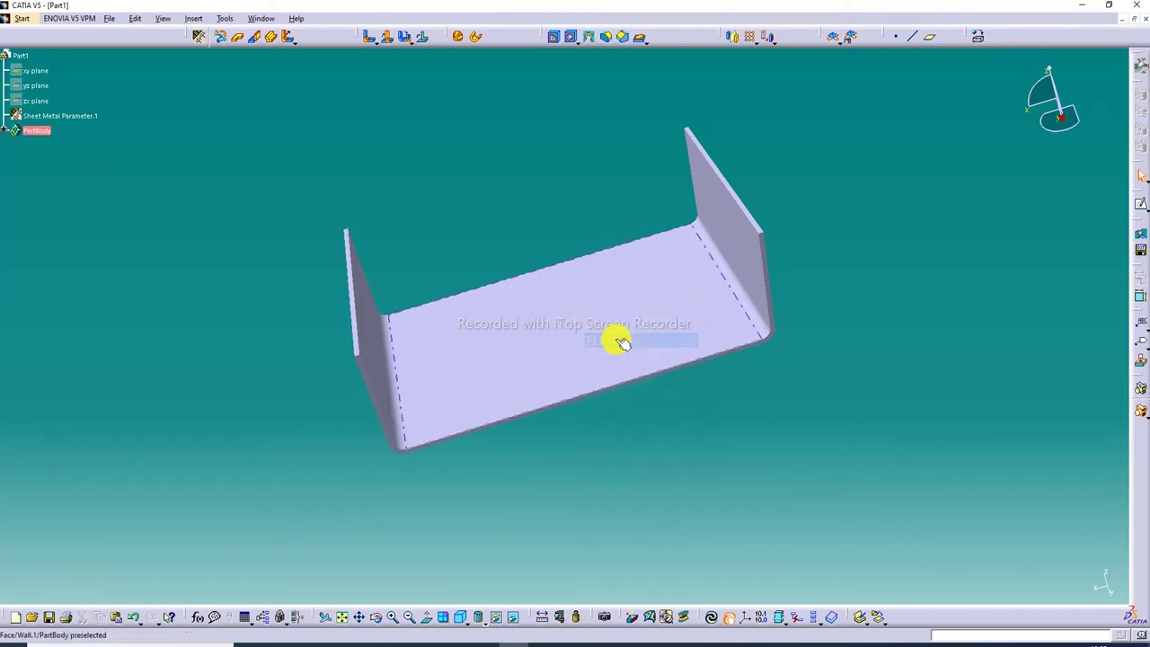
Fit and zoom out the view, and float the pattern tools as a separate toolbar
{"action": "middle_click_drag", "start_coordinate": [660, 270], "coordinate": [616, 362]}
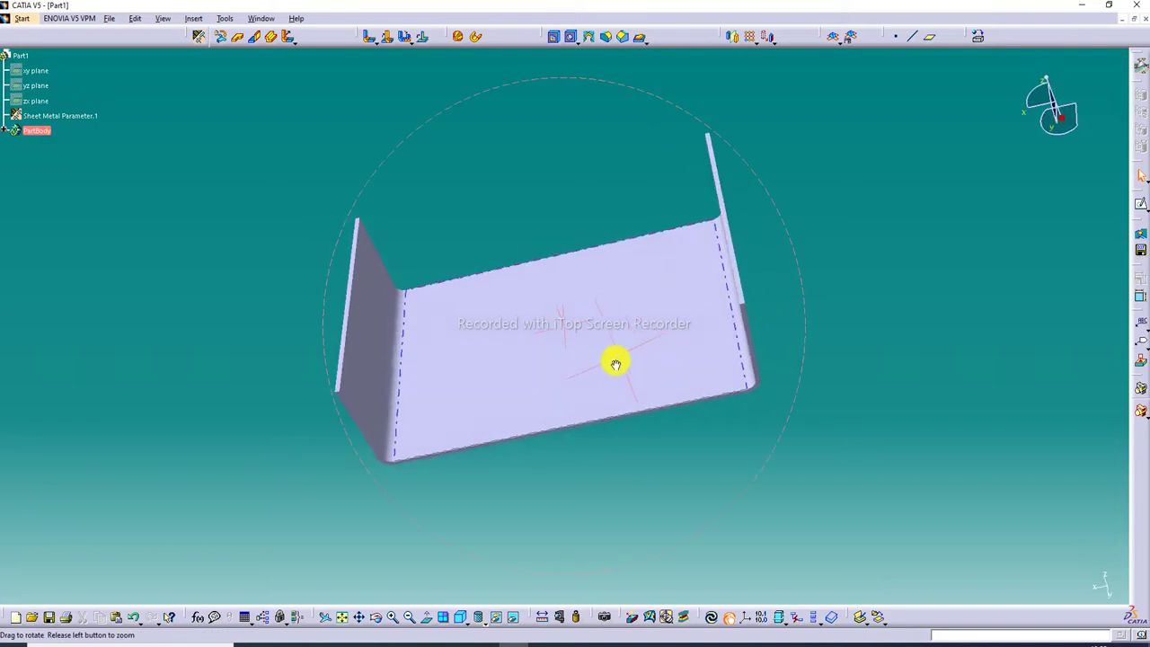
{"action": "middle_click_drag", "start_coordinate": [603, 285], "coordinate": [596, 208]}
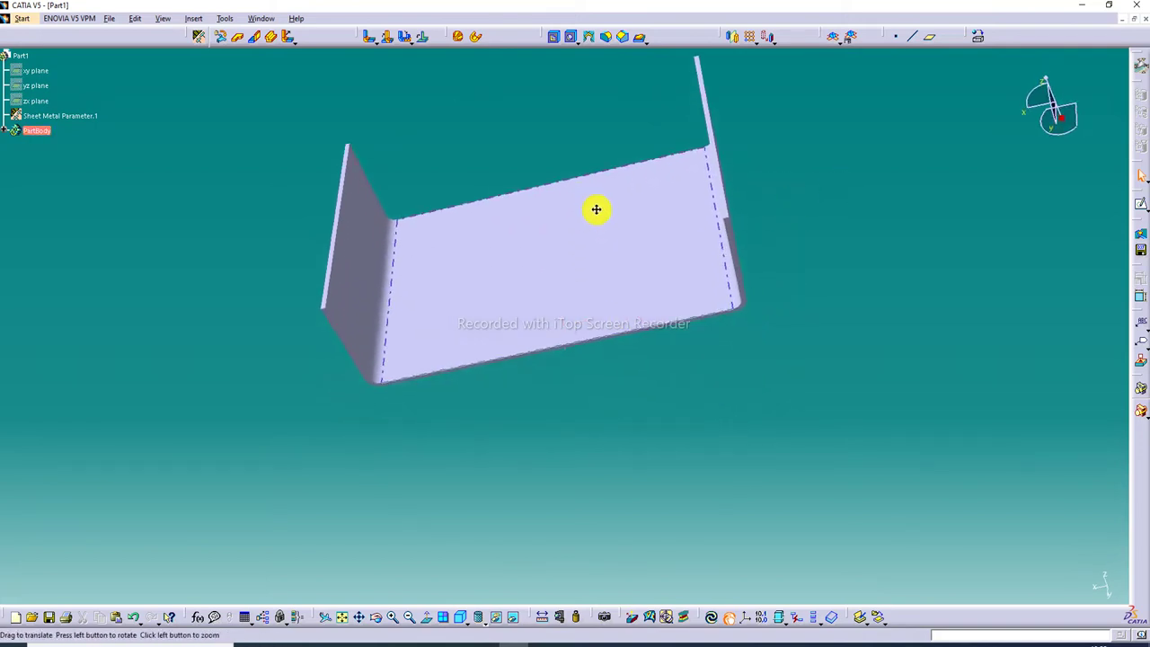
{"action": "left_click", "coordinate": [346, 618]}
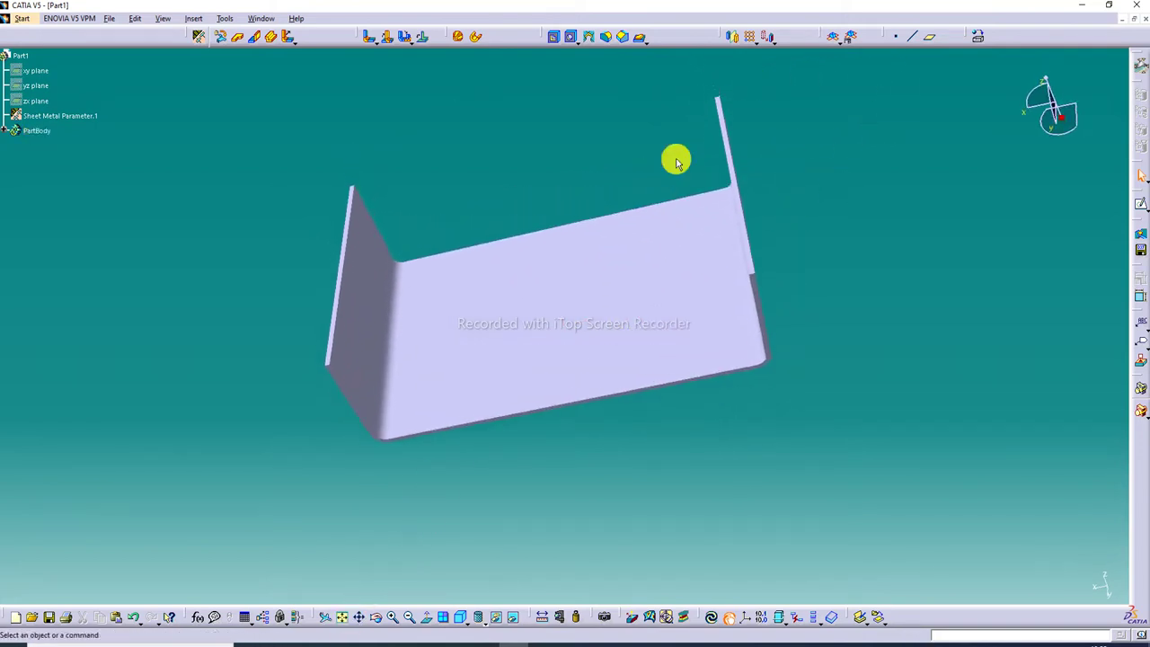
{"action": "left_click", "coordinate": [407, 616]}
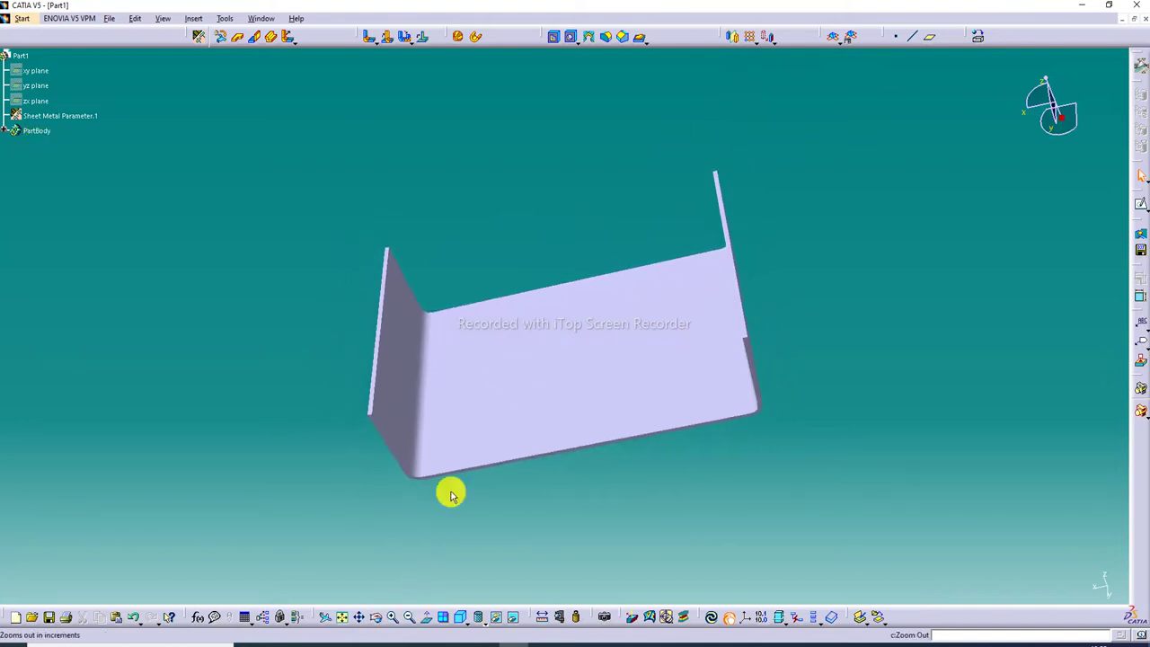
{"action": "left_click", "coordinate": [764, 41]}
{"action": "left_click_drag", "start_coordinate": [770, 61], "coordinate": [1063, 225]}
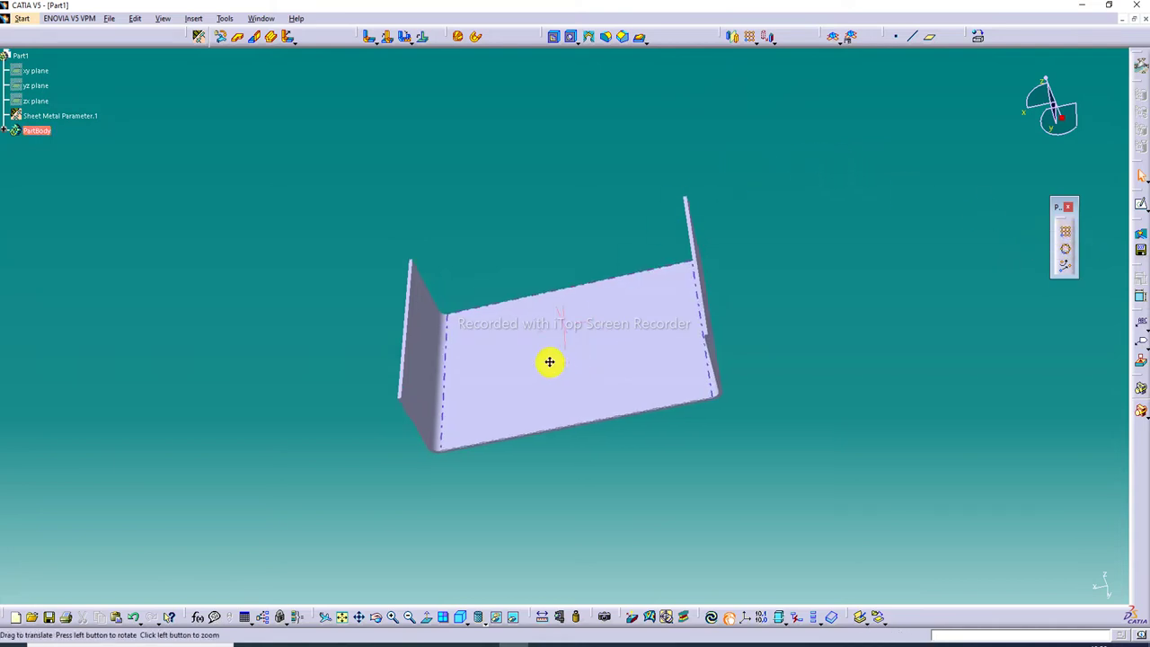
{"action": "middle_click_drag", "start_coordinate": [546, 362], "coordinate": [509, 299]}
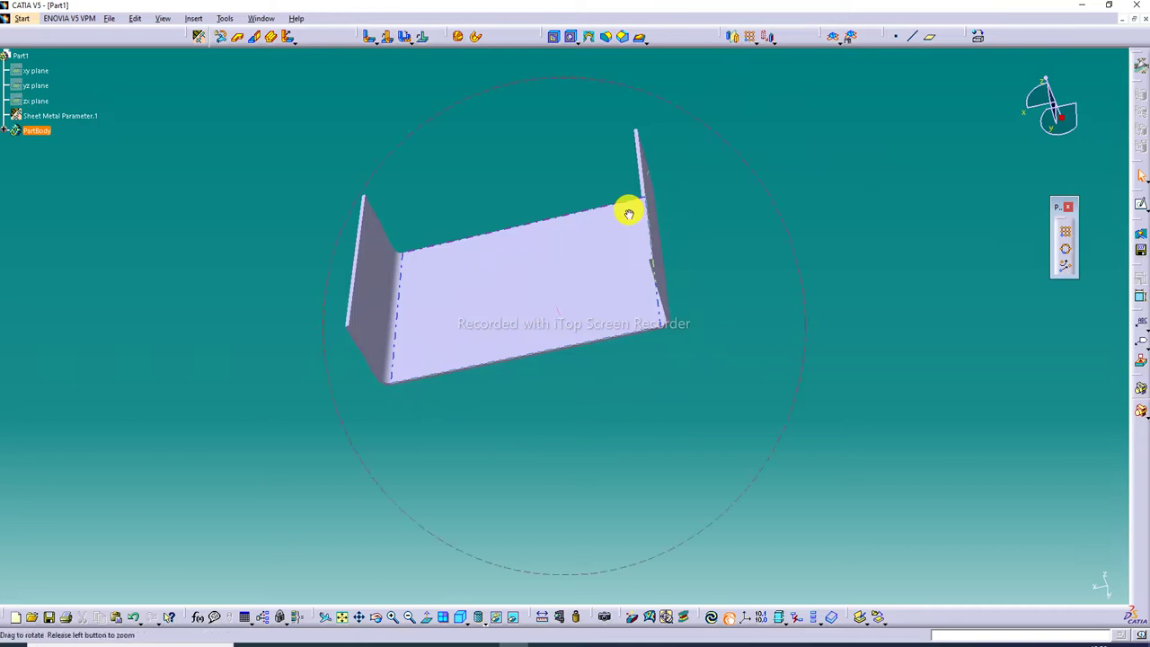
{"action": "middle_click_drag", "start_coordinate": [629, 214], "coordinate": [637, 277]}
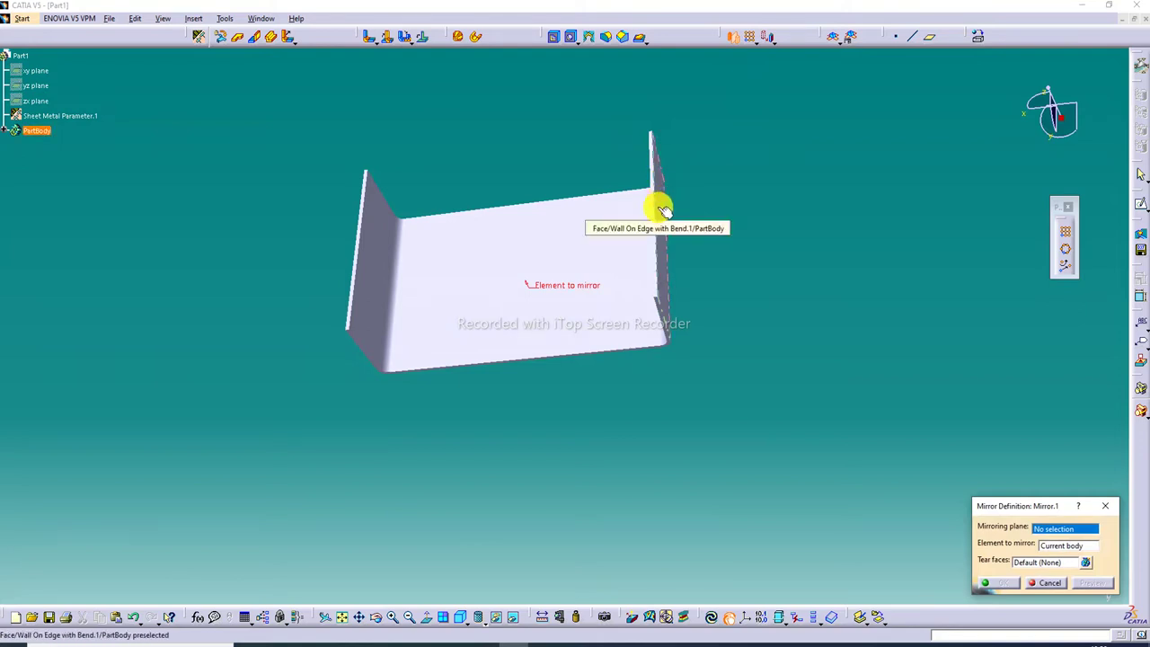
Mirror the U-channel across its end wall and dismiss the union warning
{"action": "left_click", "coordinate": [660, 209]}
{"action": "middle_click_drag", "start_coordinate": [706, 224], "coordinate": [605, 249]}
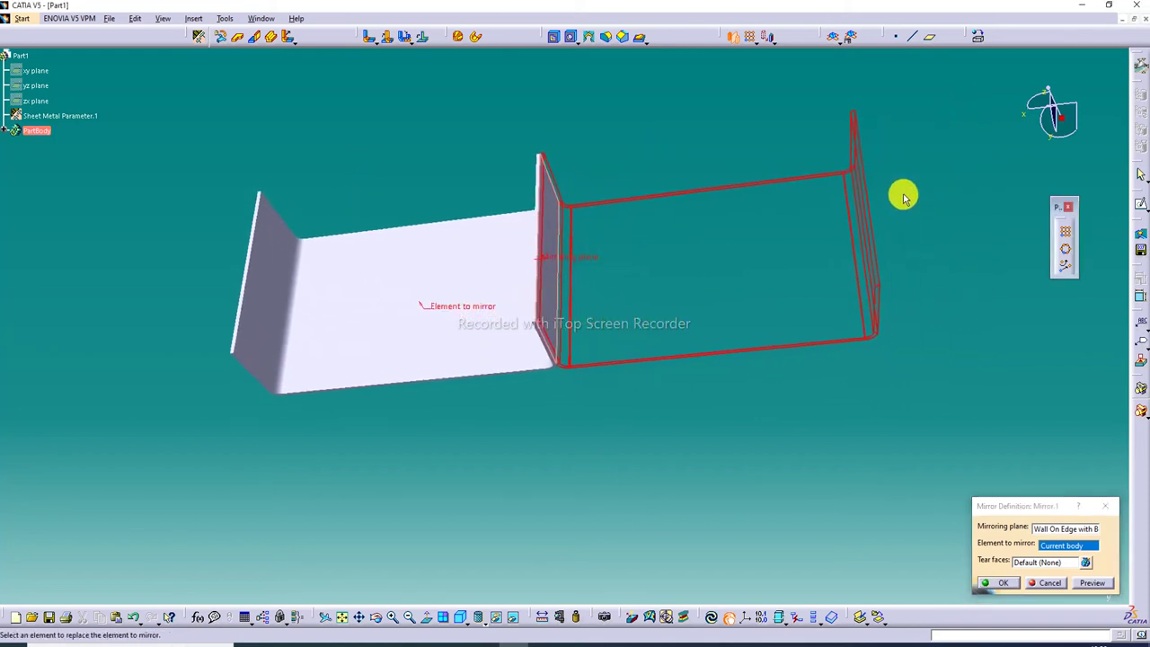
{"action": "left_click", "coordinate": [1011, 584]}
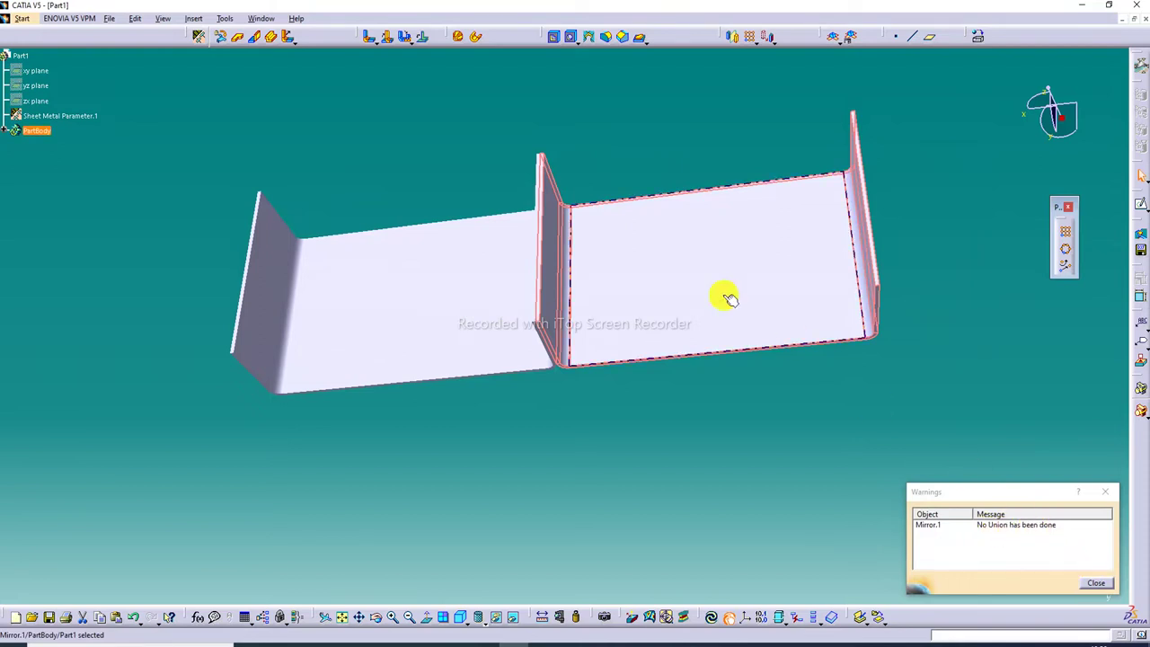
{"action": "left_click", "coordinate": [1092, 586]}
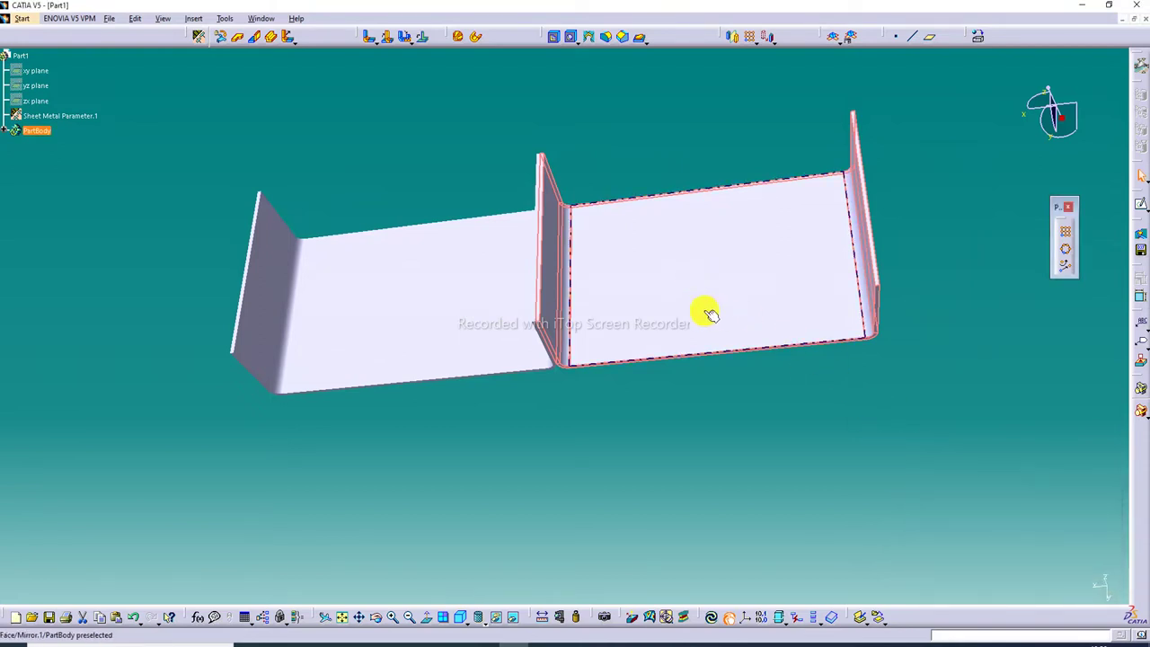
{"action": "left_click", "coordinate": [641, 380]}
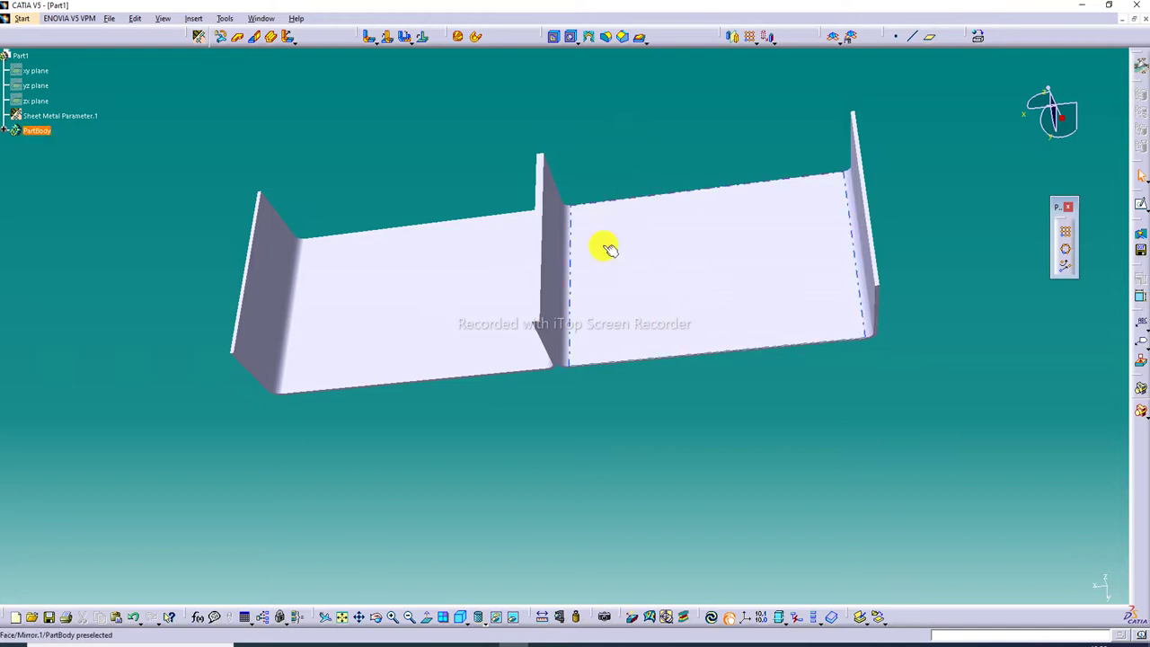
{"action": "left_click", "coordinate": [198, 20]}
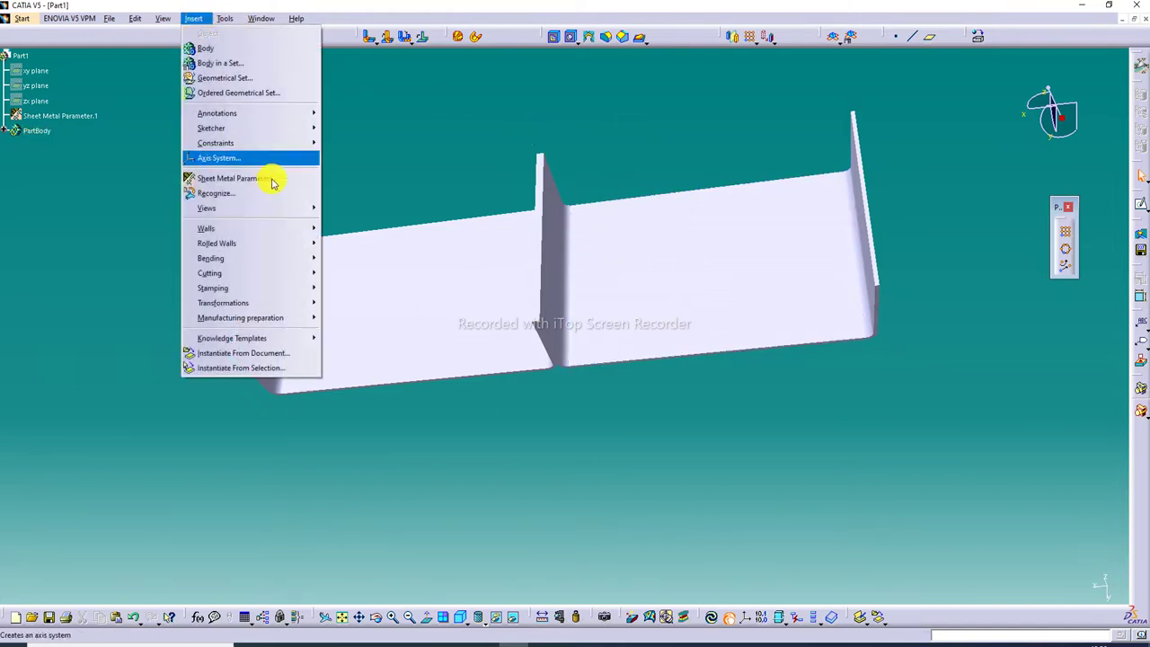
{"action": "left_click", "coordinate": [375, 160]}
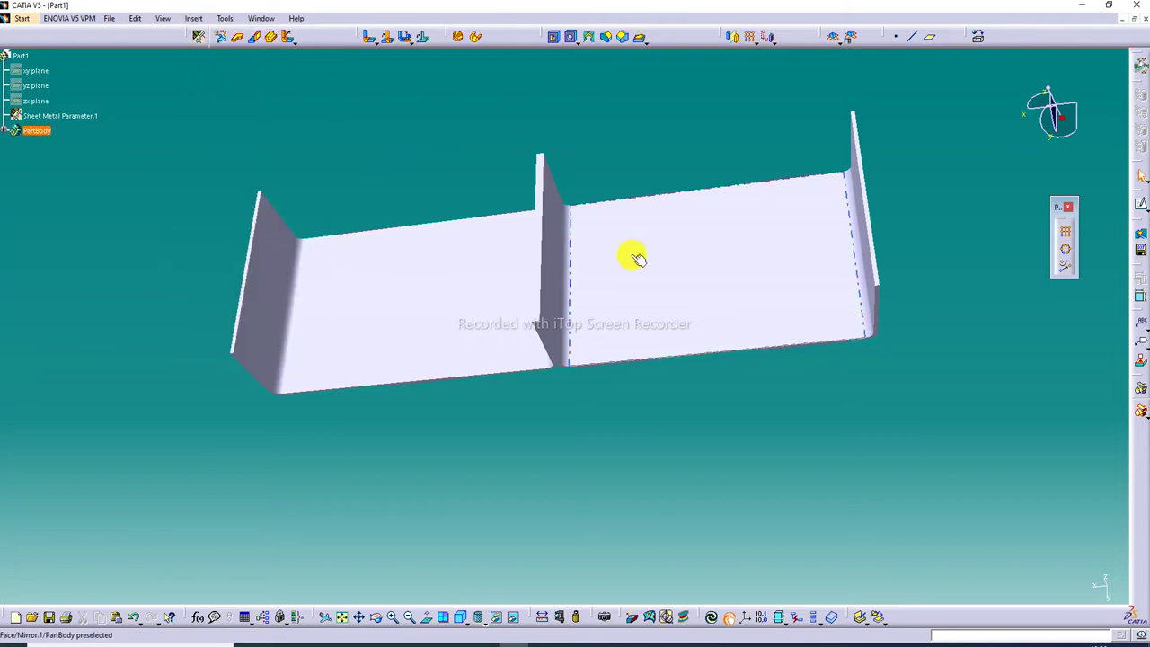
{"action": "middle_click_drag", "start_coordinate": [631, 257], "coordinate": [589, 263]}
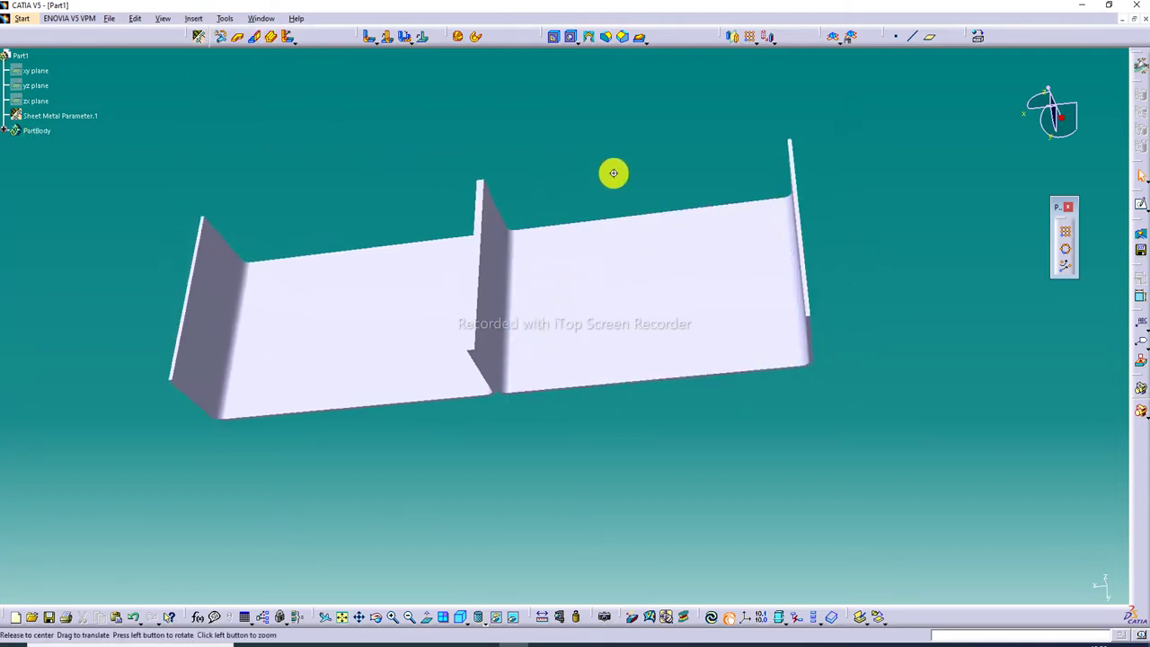
{"action": "mouse_move", "coordinate": [613, 173]}
{"action": "middle_mouse_down"}
{"action": "mouse_move", "coordinate": [620, 244]}
{"action": "mouse_move", "coordinate": [575, 378]}
{"action": "middle_mouse_up"}
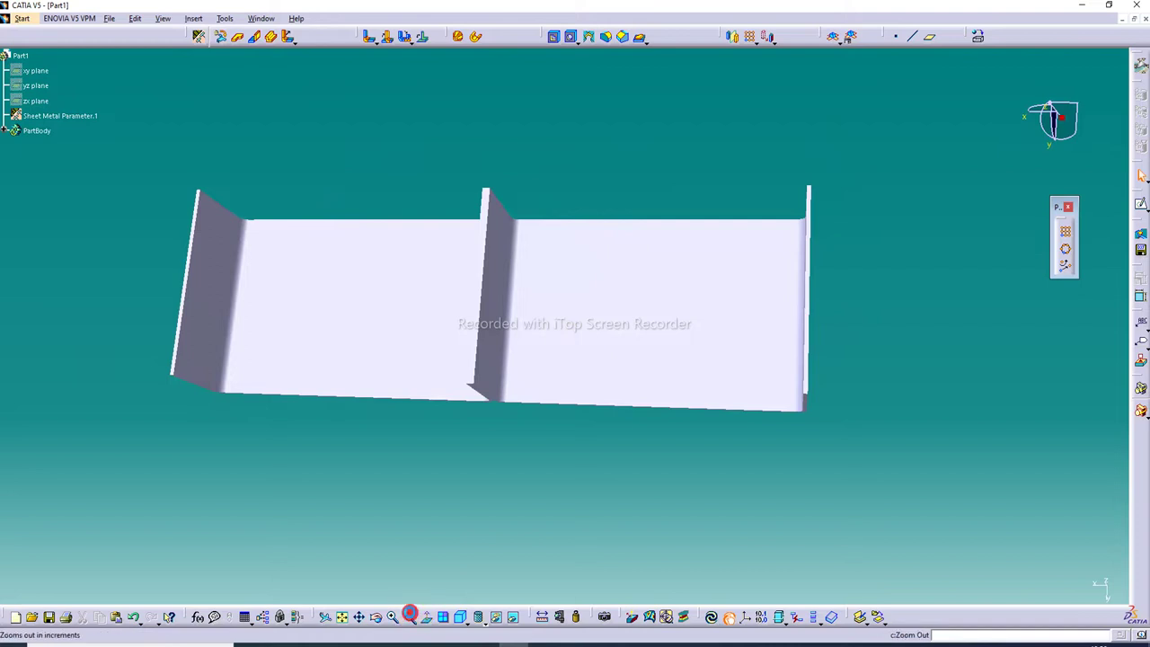
{"action": "left_click", "coordinate": [409, 617]}
{"action": "middle_click_drag", "start_coordinate": [531, 303], "coordinate": [537, 142]}
{"action": "left_click", "coordinate": [733, 38]}
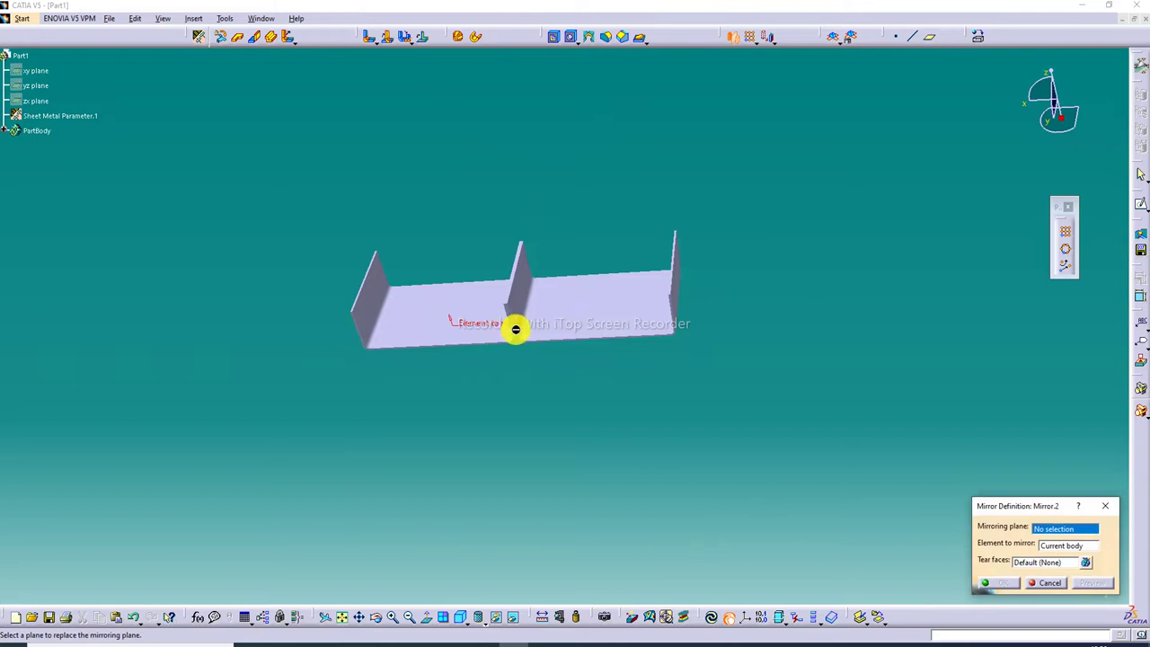
{"action": "middle_click_drag", "start_coordinate": [516, 330], "coordinate": [470, 351]}
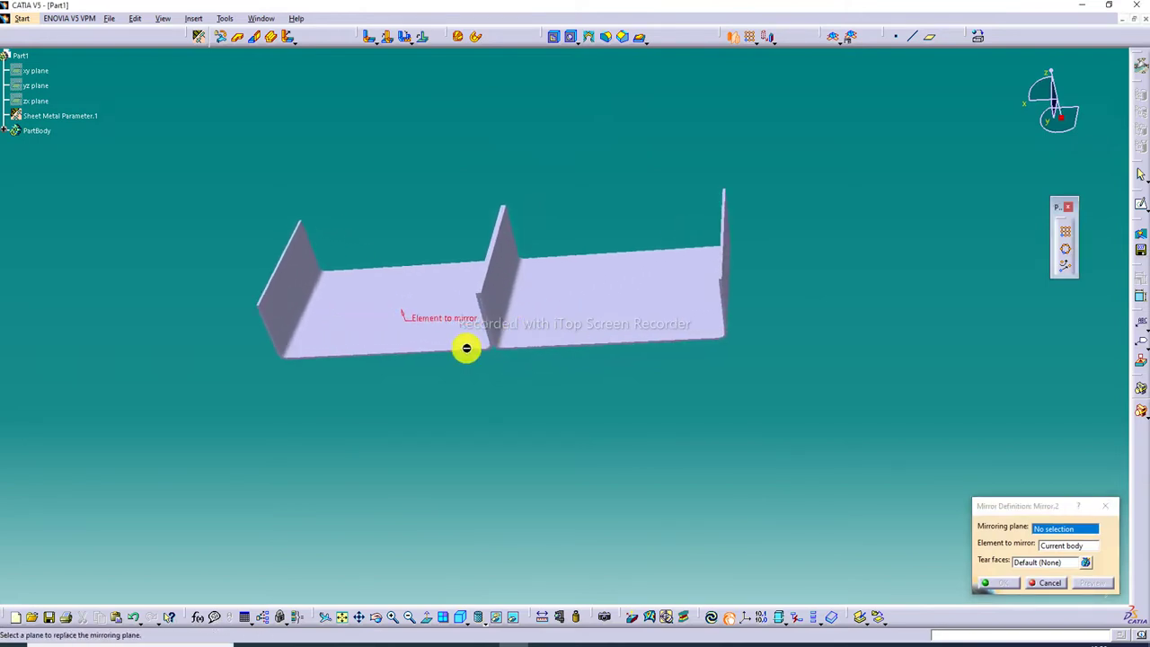
{"action": "middle_click_drag", "start_coordinate": [457, 350], "coordinate": [457, 303]}
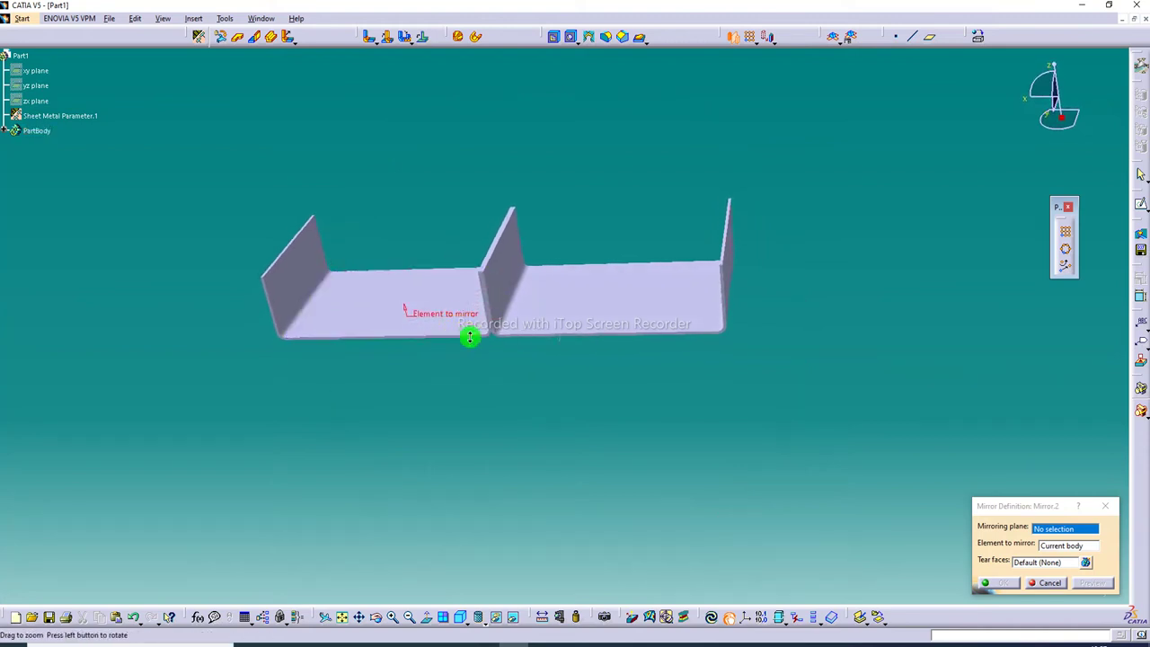
{"action": "middle_click_drag", "start_coordinate": [469, 337], "coordinate": [483, 282], "text": "ctrl"}
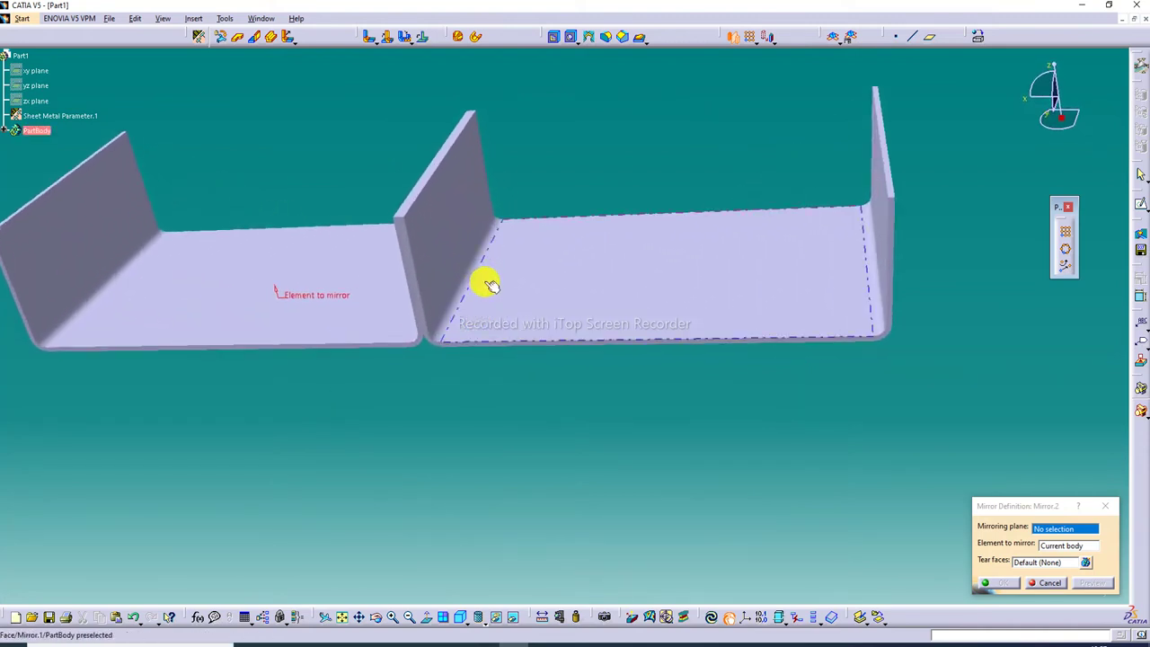
{"action": "left_click", "coordinate": [391, 348]}
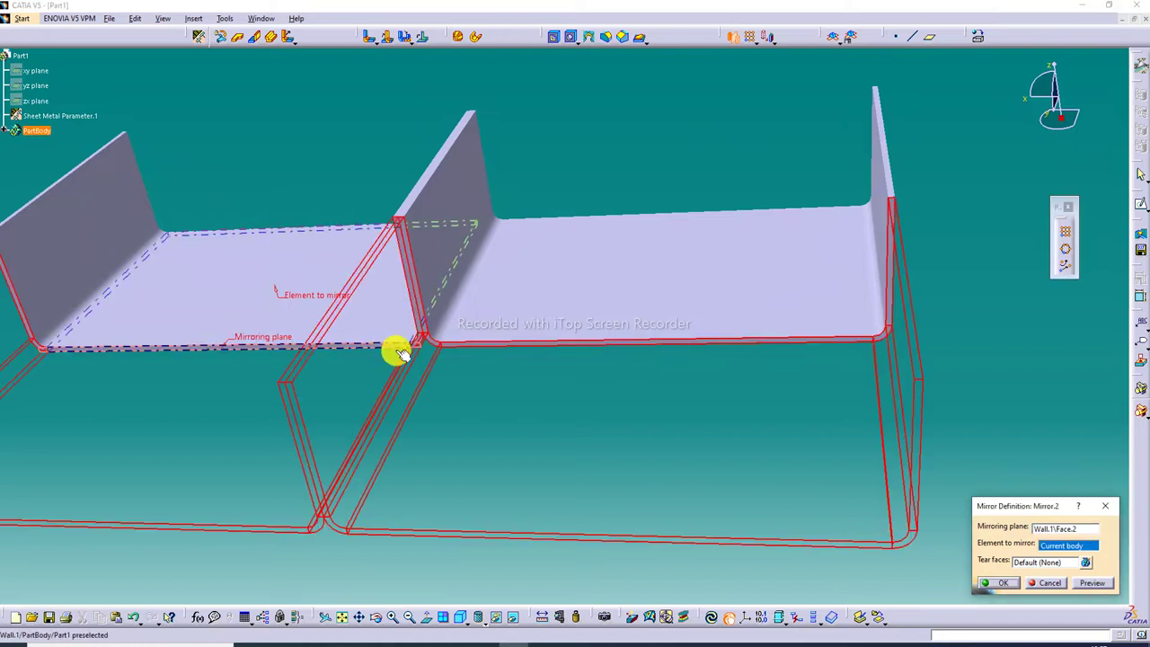
{"action": "left_click", "coordinate": [1011, 585]}
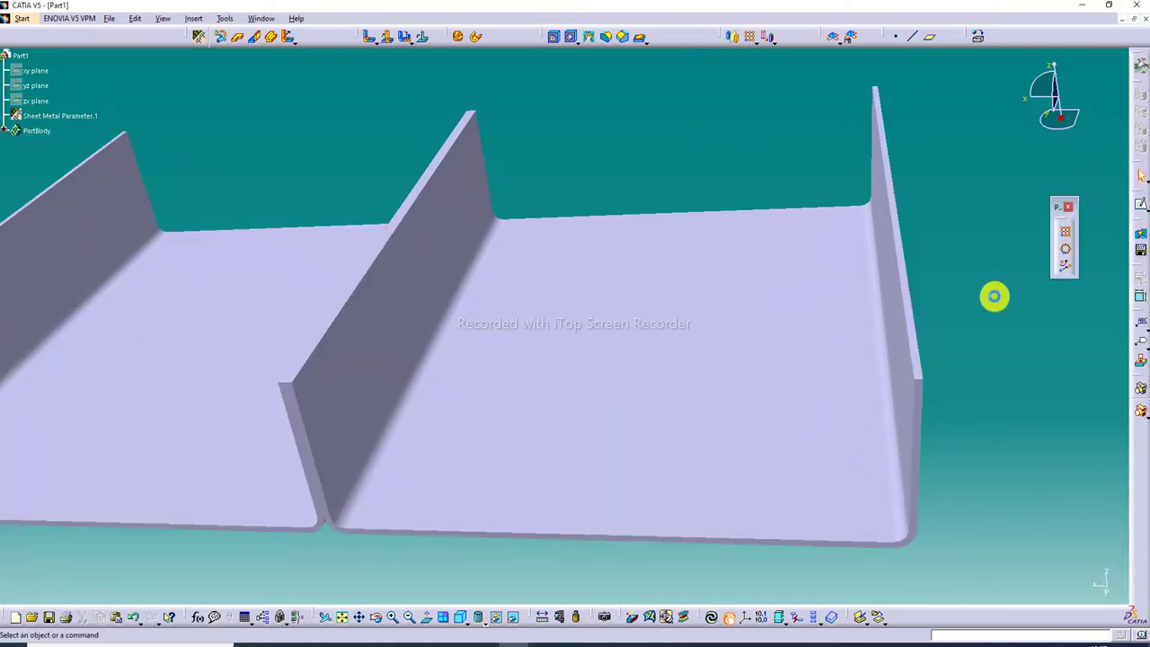
{"action": "mouse_move", "coordinate": [809, 298]}
{"action": "middle_mouse_down"}
{"action": "mouse_move", "coordinate": [788, 205]}
{"action": "mouse_move", "coordinate": [791, 296]}
{"action": "mouse_move", "coordinate": [513, 297]}
{"action": "mouse_move", "coordinate": [577, 211]}
{"action": "mouse_move", "coordinate": [585, 154]}
{"action": "middle_mouse_up"}
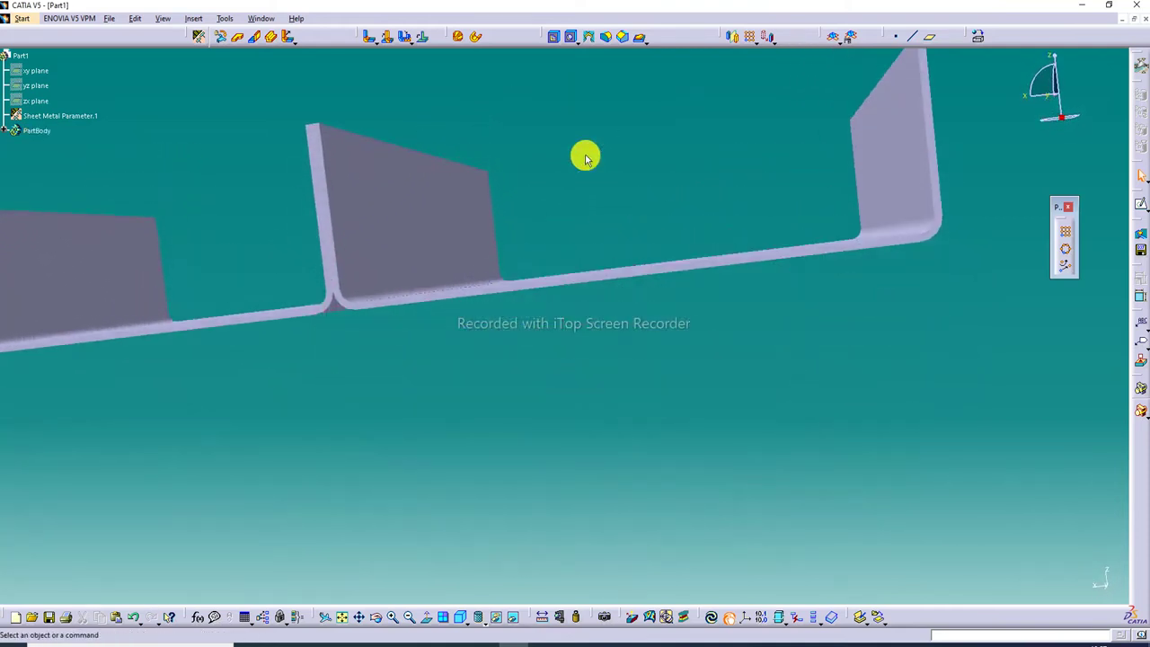
Drag Steel from the Metal tab onto the channel and show it under PartBody
{"action": "mouse_move", "coordinate": [719, 163]}
{"action": "middle_mouse_down"}
{"action": "mouse_move", "coordinate": [739, 239]}
{"action": "mouse_move", "coordinate": [737, 313]}
{"action": "mouse_move", "coordinate": [650, 216]}
{"action": "middle_mouse_up"}
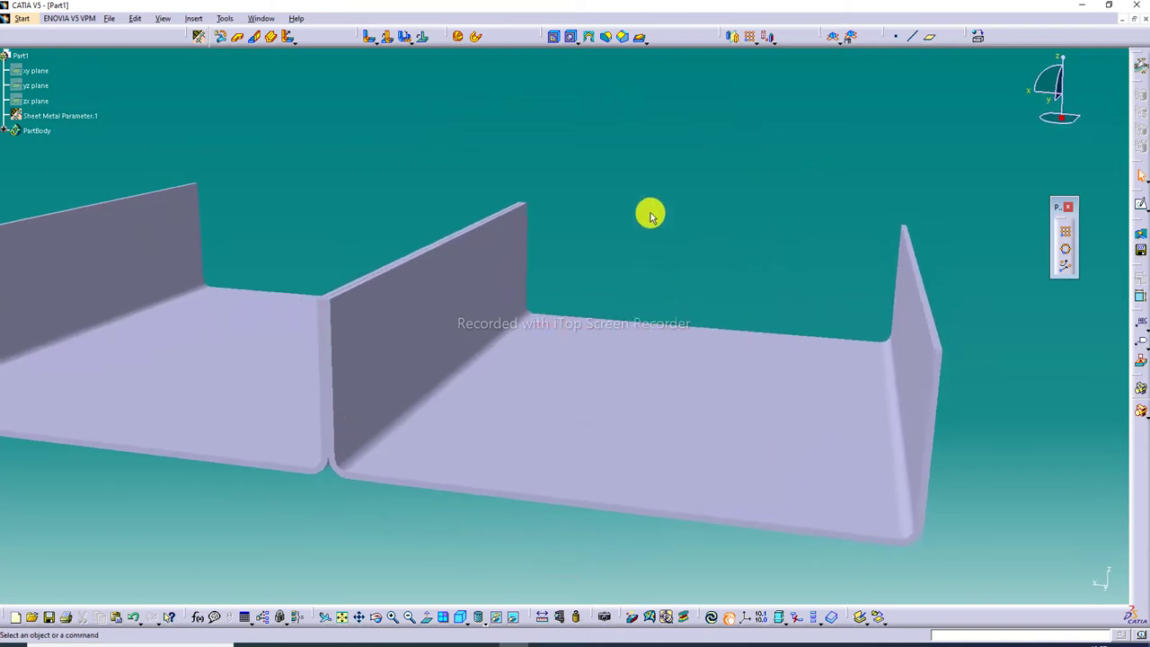
{"action": "left_click", "coordinate": [341, 616]}
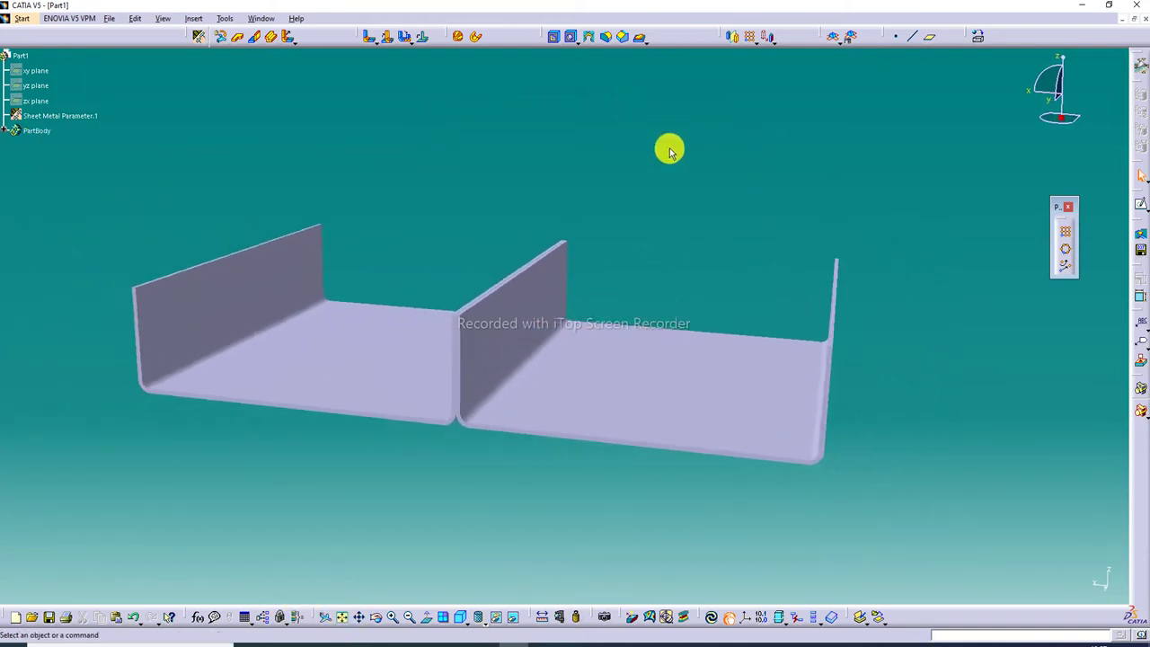
{"action": "left_click", "coordinate": [979, 36]}
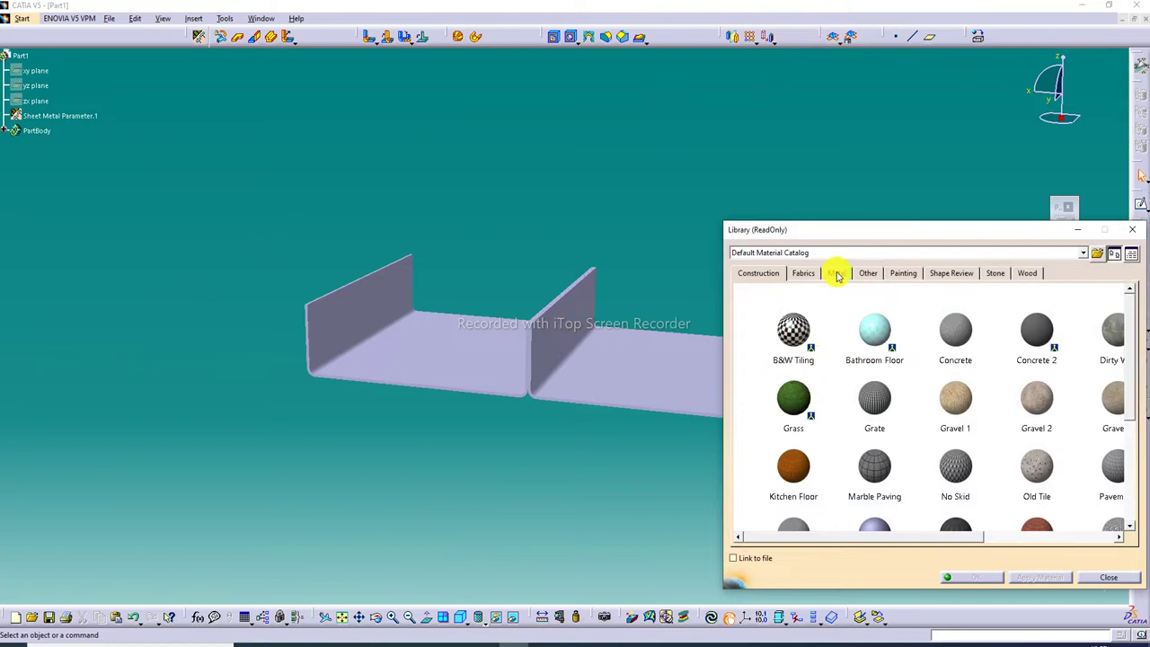
{"action": "left_click", "coordinate": [836, 273]}
{"action": "scroll", "coordinate": [835, 403], "scroll_direction": "down", "scroll_amount": 2}
{"action": "left_click", "coordinate": [788, 435]}
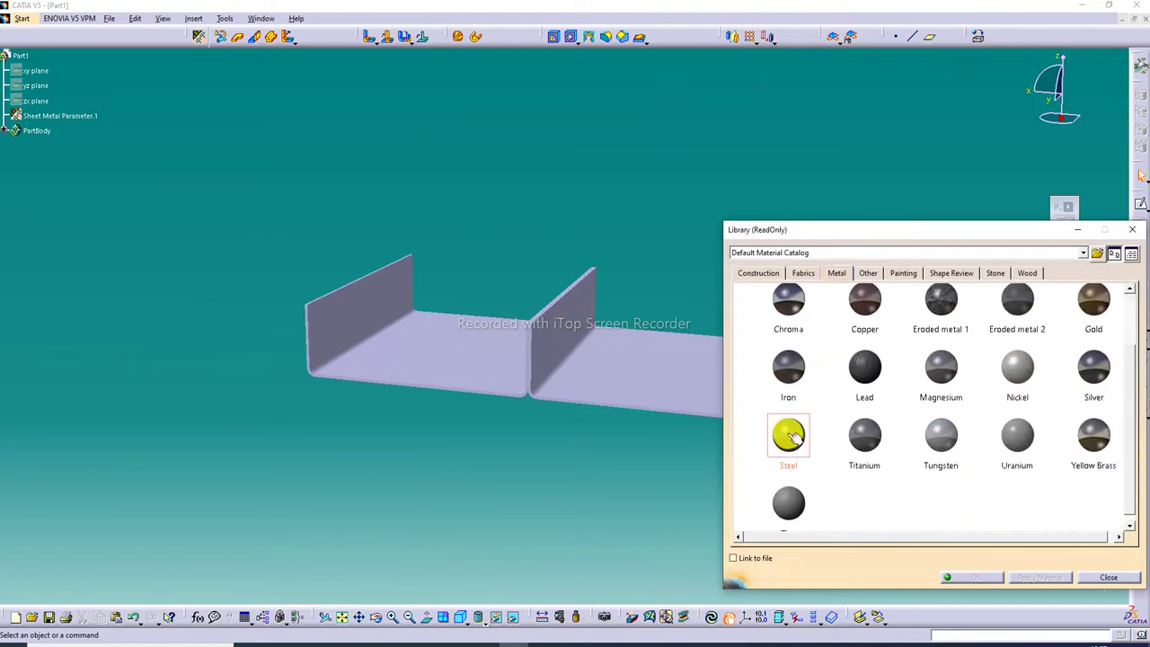
{"action": "left_click_drag", "start_coordinate": [784, 453], "coordinate": [653, 351]}
{"action": "middle_click_drag", "start_coordinate": [652, 351], "coordinate": [514, 394]}
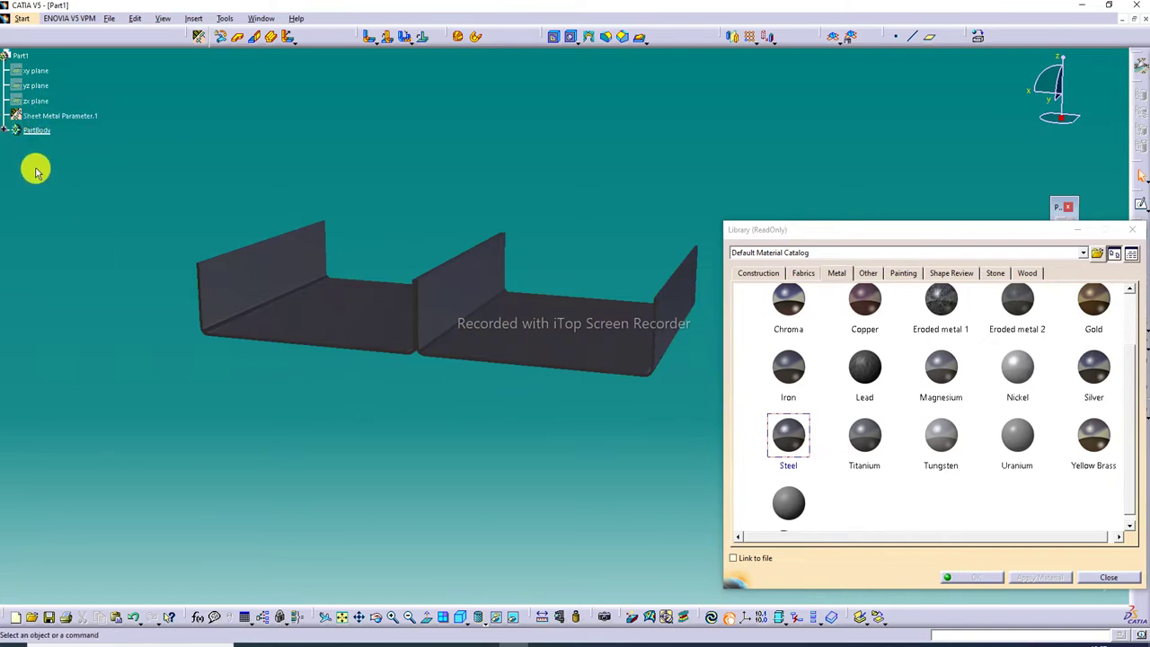
{"action": "left_click", "coordinate": [8, 131]}
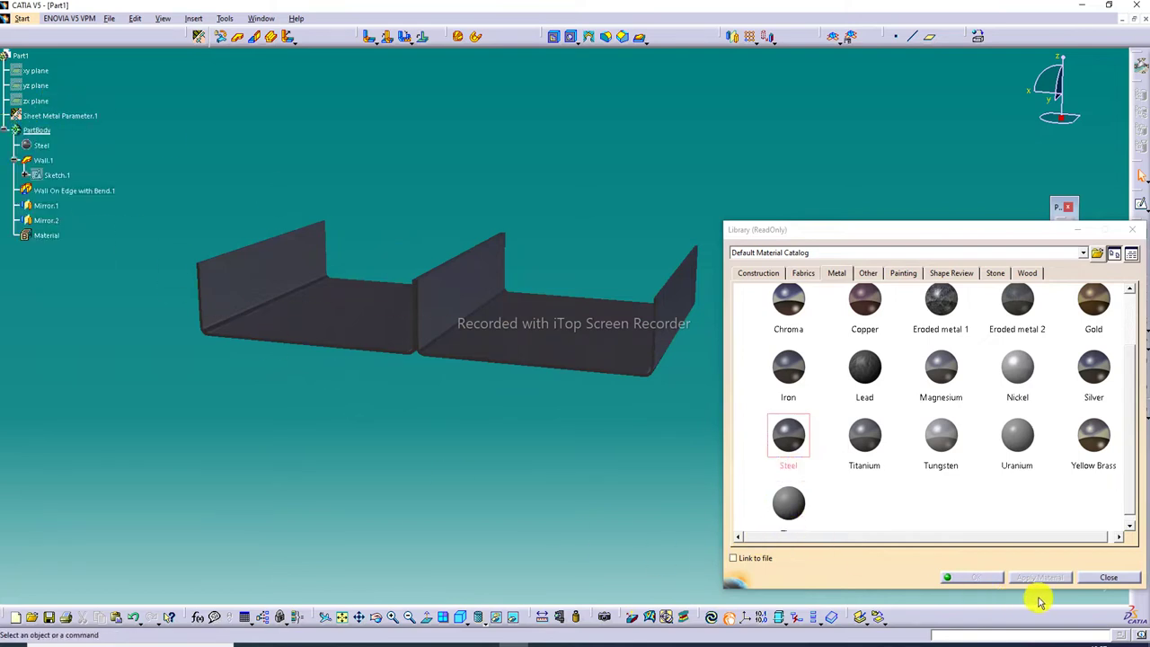
{"action": "left_click", "coordinate": [1107, 578]}
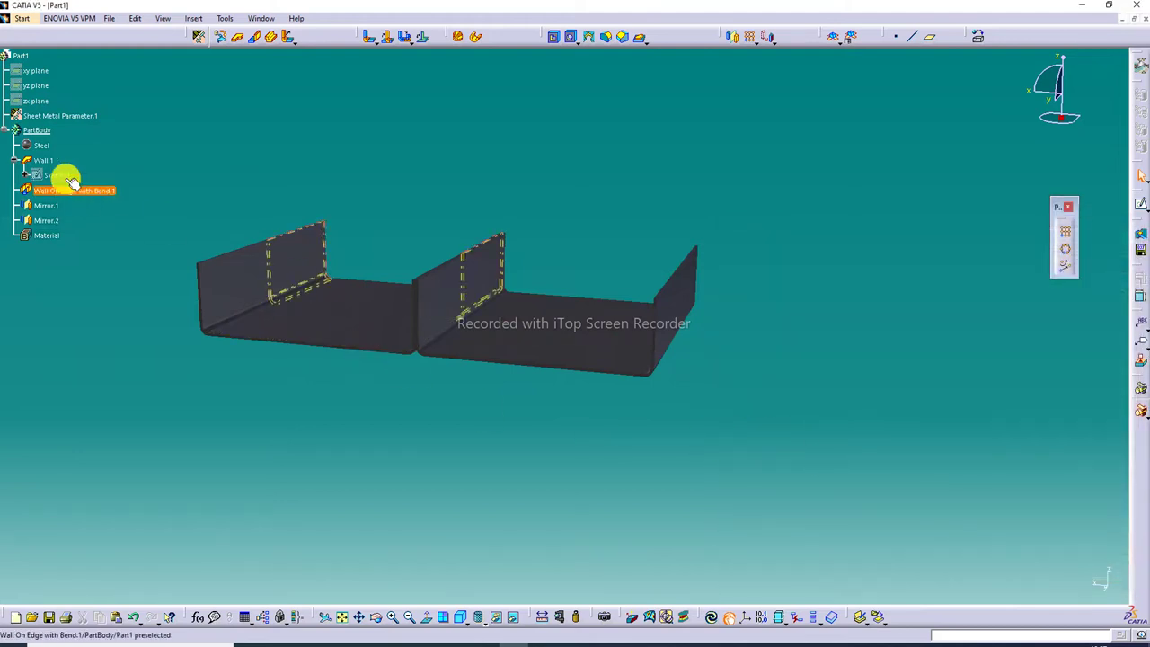
Raise the Steel material's reflectivity to 1.00 and browse the reflection environments
{"action": "double_click", "coordinate": [43, 146]}
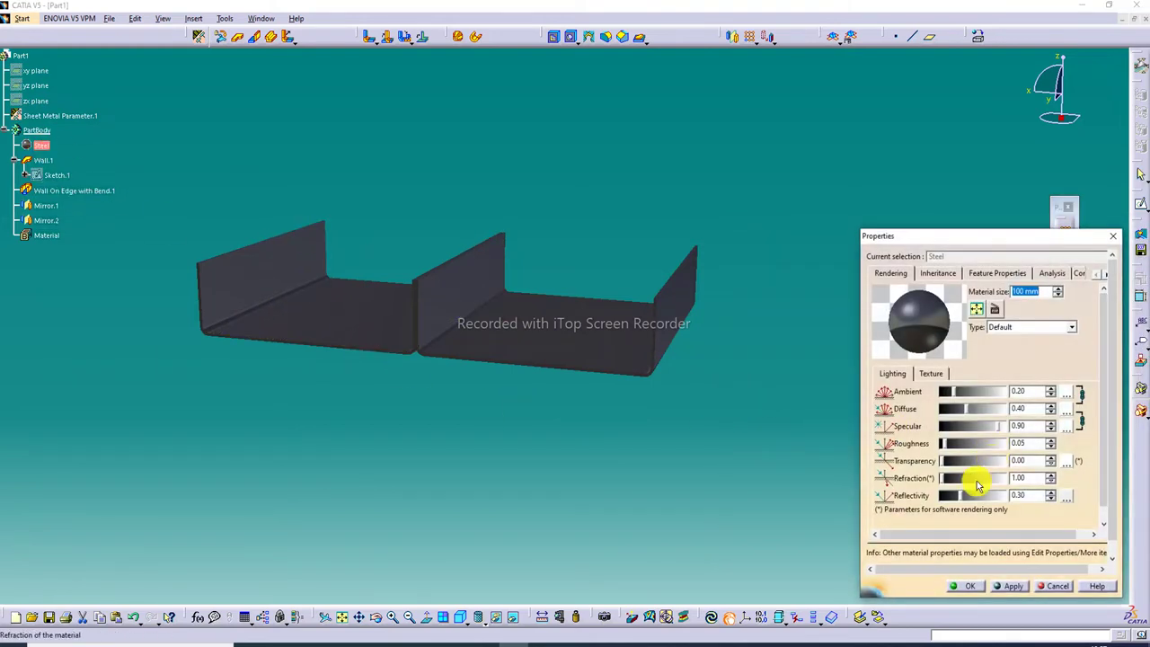
{"action": "left_click_drag", "start_coordinate": [962, 499], "coordinate": [1006, 500]}
{"action": "left_click", "coordinate": [1066, 496]}
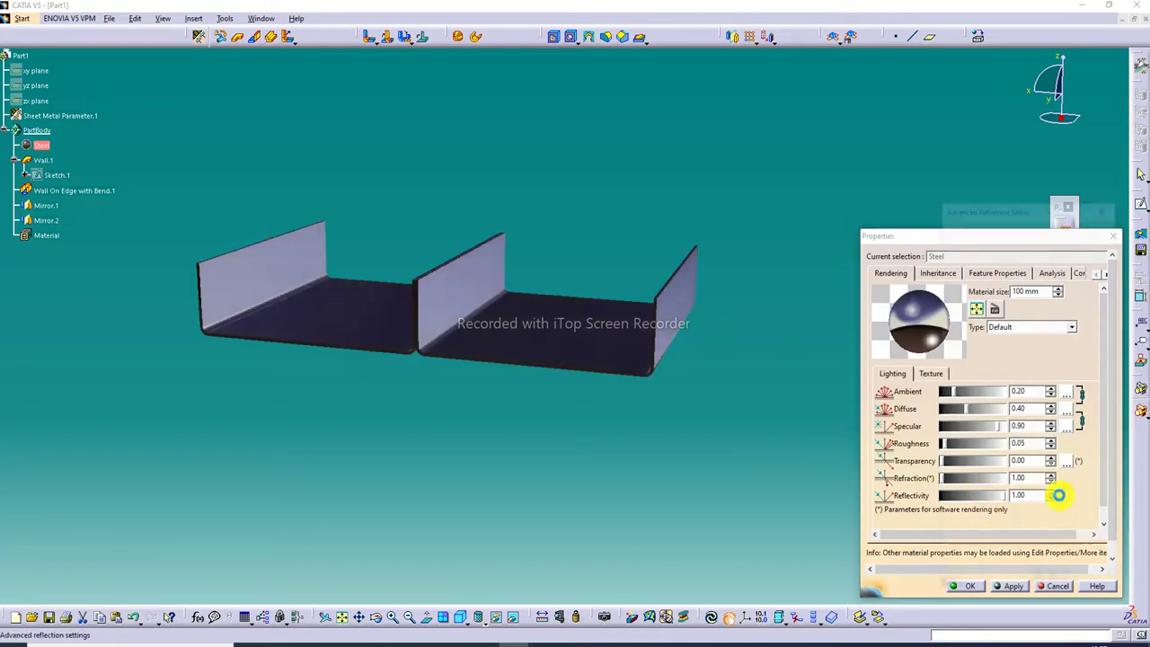
{"action": "scroll", "coordinate": [1082, 370], "scroll_direction": "down", "scroll_amount": 1}
{"action": "scroll", "coordinate": [1080, 372], "scroll_direction": "down", "scroll_amount": 3}
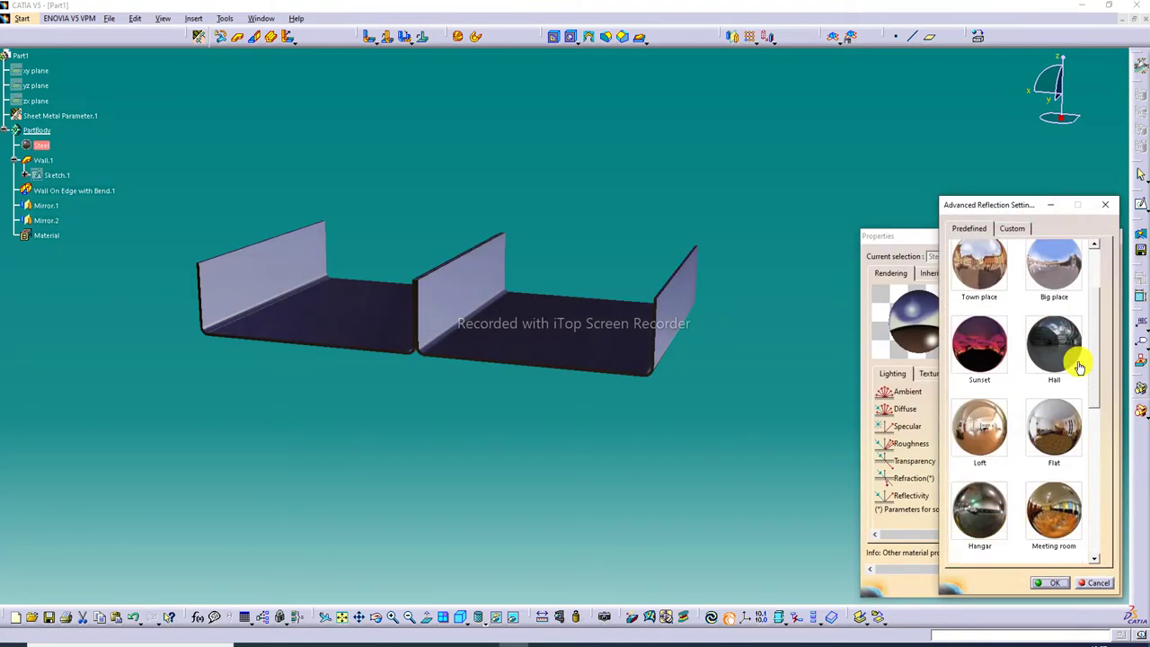
{"action": "scroll", "coordinate": [1078, 374], "scroll_direction": "down", "scroll_amount": 2}
{"action": "scroll", "coordinate": [1074, 376], "scroll_direction": "down", "scroll_amount": 2}
{"action": "scroll", "coordinate": [1072, 376], "scroll_direction": "down", "scroll_amount": 1}
{"action": "scroll", "coordinate": [1071, 378], "scroll_direction": "down", "scroll_amount": 2}
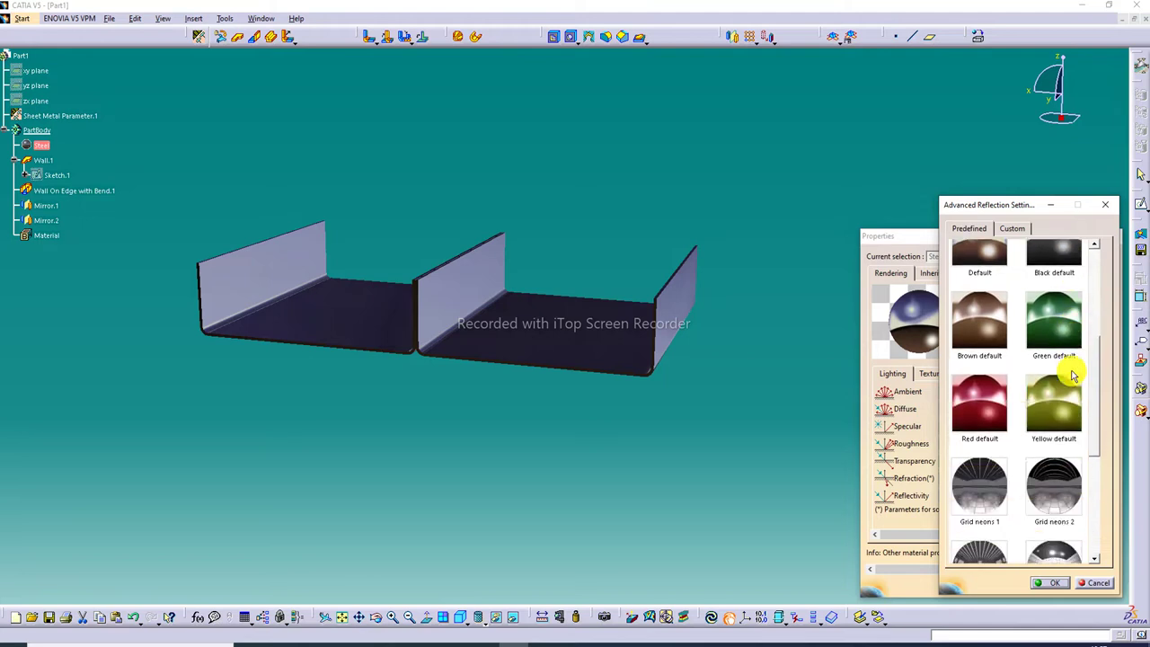
{"action": "scroll", "coordinate": [1069, 383], "scroll_direction": "down", "scroll_amount": 1}
Preview the Grid neons 2, Grid spot, Light chessboard, House and metallic reflection presets
{"action": "left_click", "coordinate": [1053, 378]}
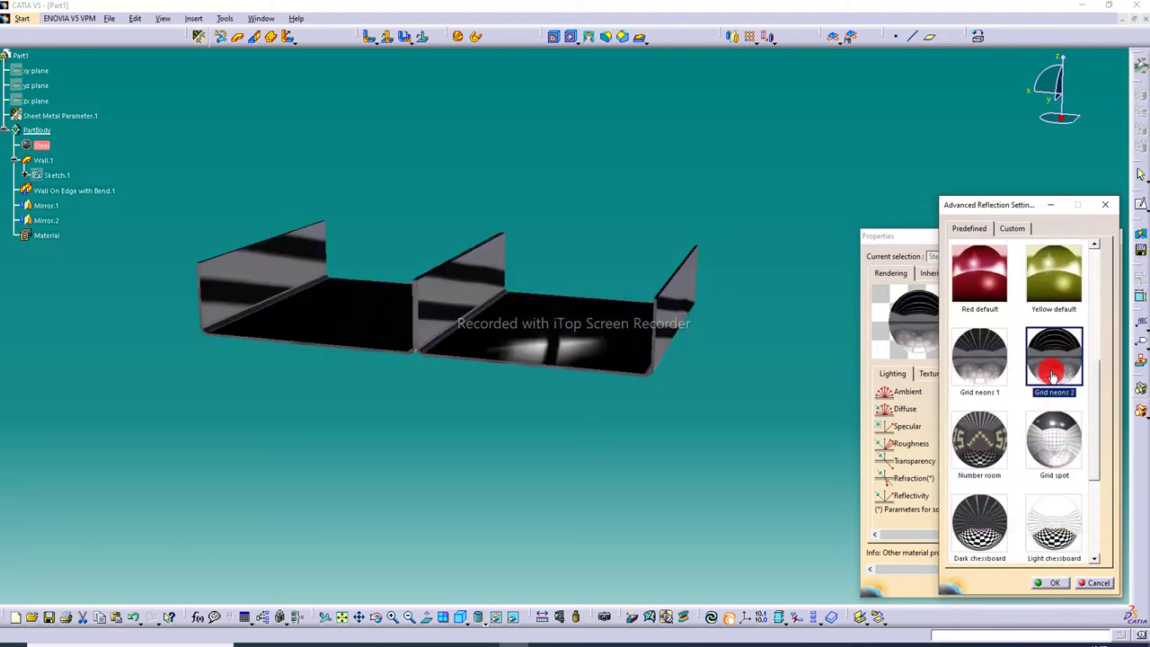
{"action": "left_click", "coordinate": [1060, 442]}
{"action": "scroll", "coordinate": [1055, 452], "scroll_direction": "down", "scroll_amount": 1}
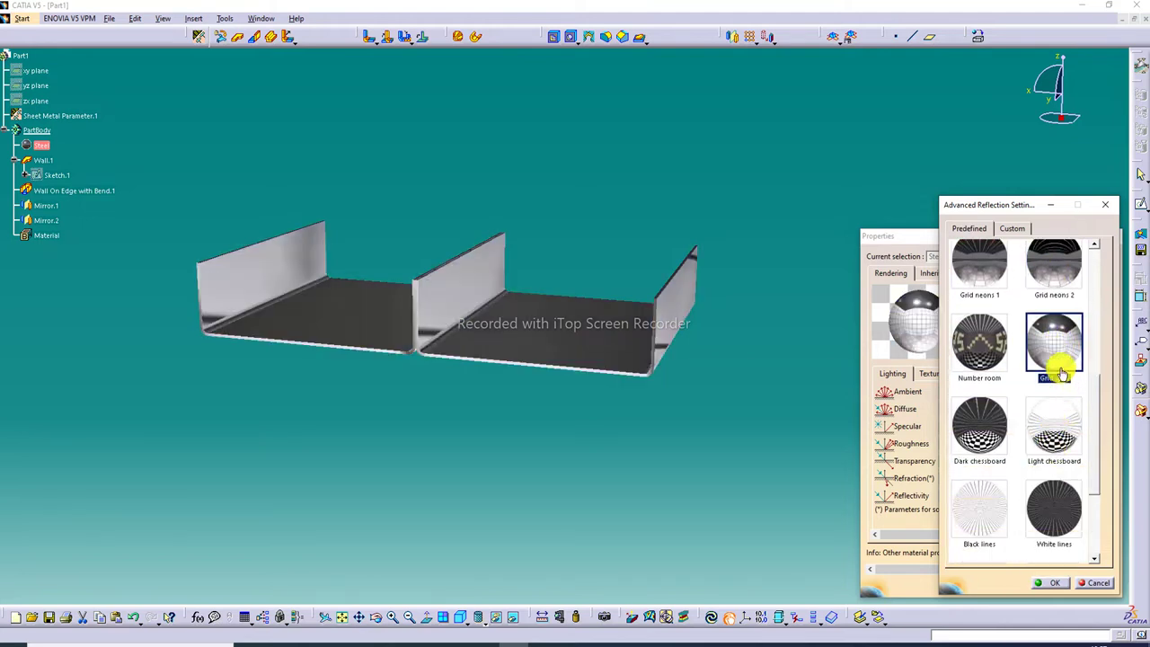
{"action": "left_click", "coordinate": [1053, 420]}
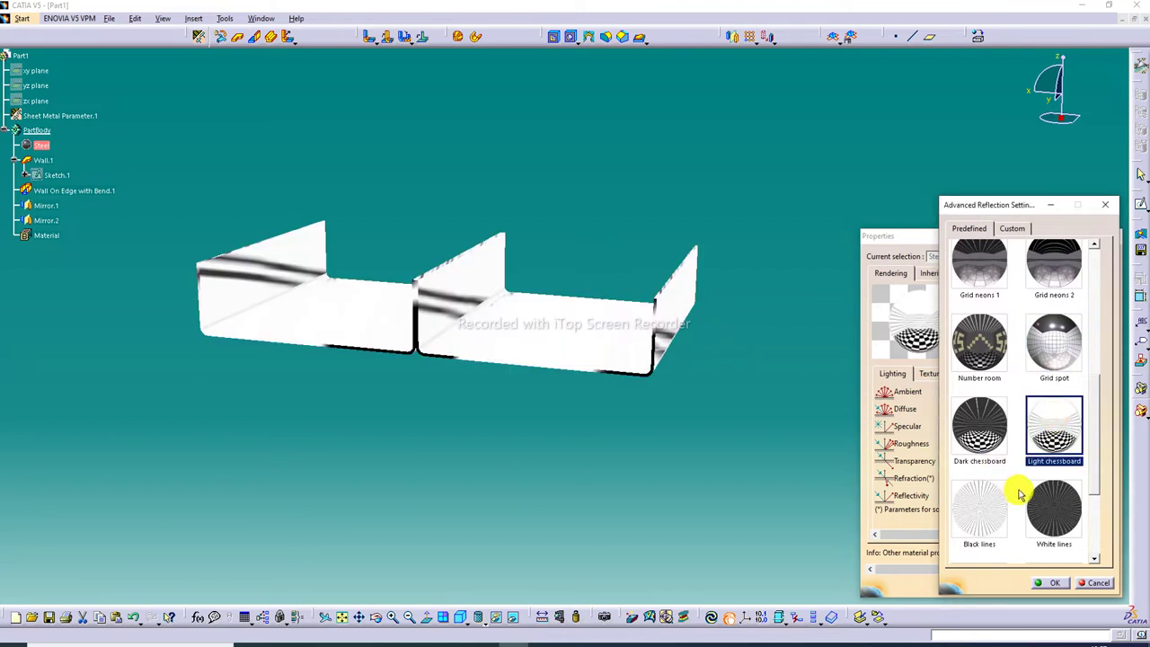
{"action": "scroll", "coordinate": [1020, 495], "scroll_direction": "down", "scroll_amount": 3}
{"action": "scroll", "coordinate": [1019, 494], "scroll_direction": "down", "scroll_amount": 1}
{"action": "left_click", "coordinate": [984, 467]}
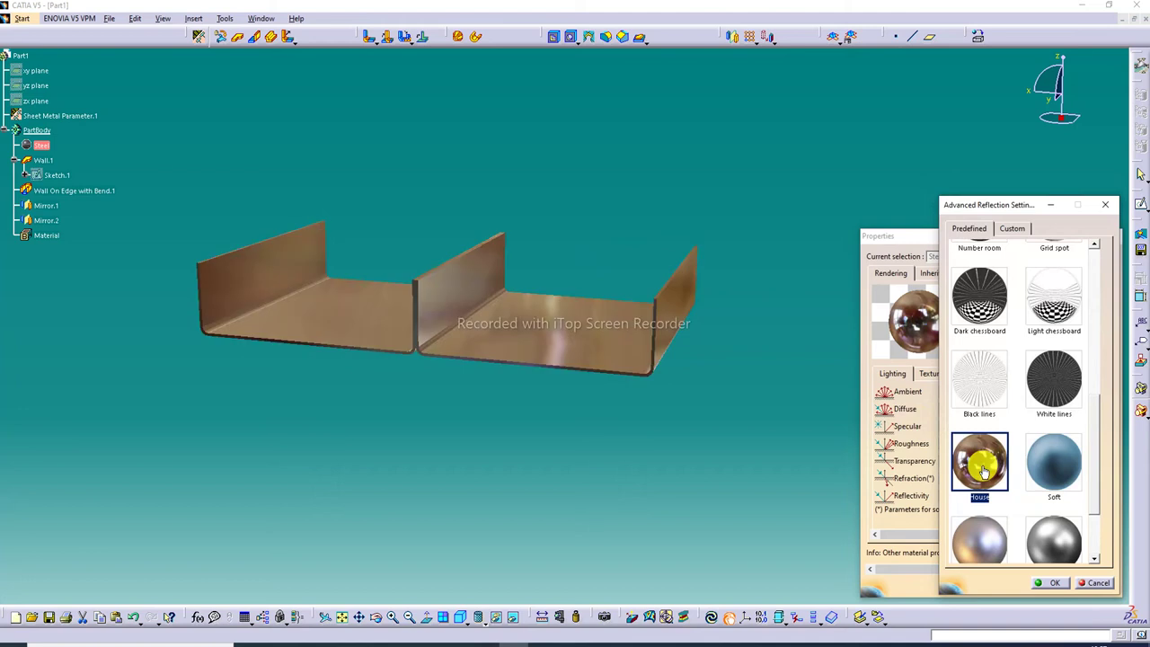
{"action": "left_click", "coordinate": [972, 534]}
{"action": "left_click", "coordinate": [1065, 543]}
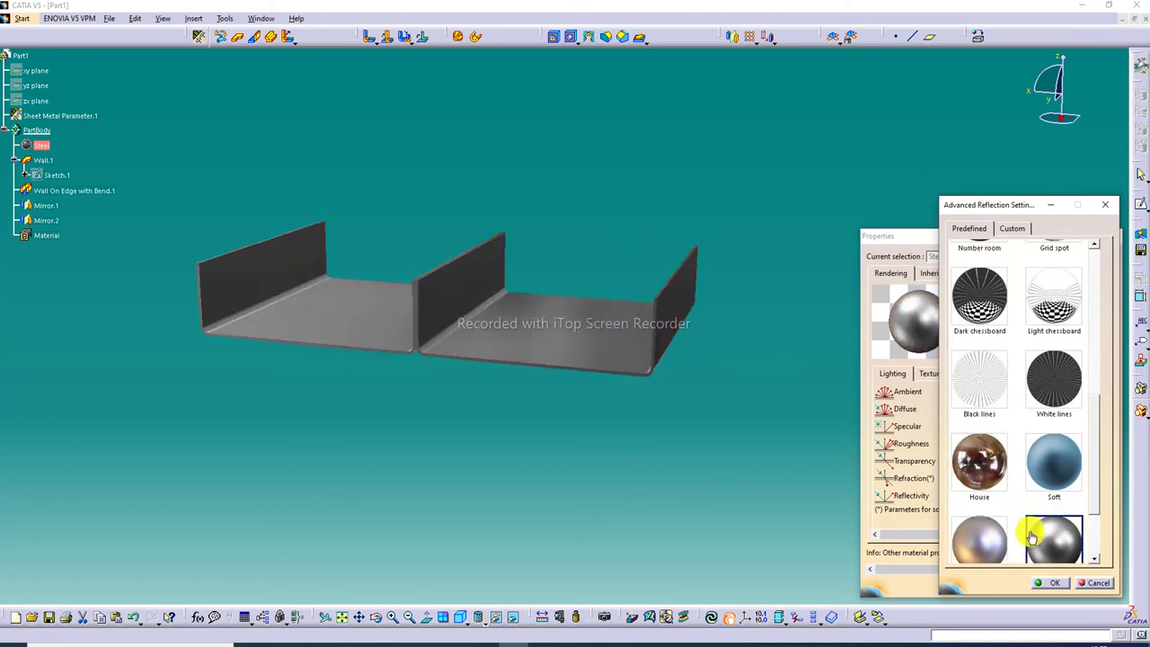
{"action": "left_click", "coordinate": [991, 467]}
After trying White, Grey and Black, choose the Non linear environment and confirm
{"action": "scroll", "coordinate": [1001, 494], "scroll_direction": "down", "scroll_amount": 1}
{"action": "scroll", "coordinate": [1006, 503], "scroll_direction": "down", "scroll_amount": 2}
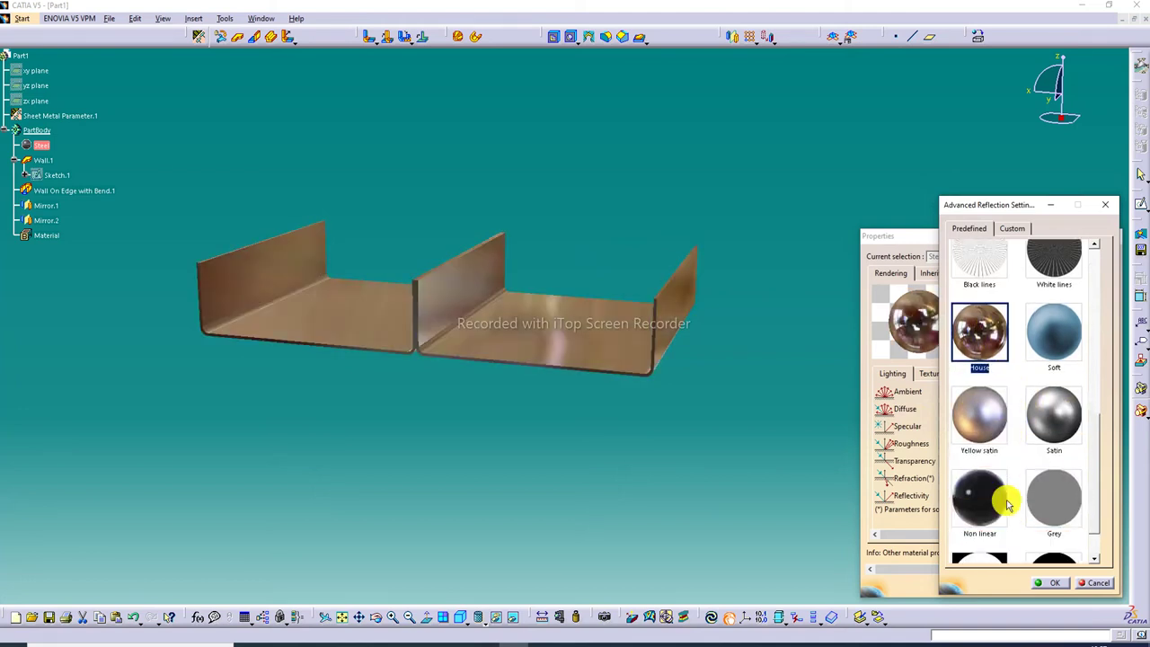
{"action": "scroll", "coordinate": [1006, 505], "scroll_direction": "down", "scroll_amount": 2}
{"action": "scroll", "coordinate": [1006, 505], "scroll_direction": "down", "scroll_amount": 1}
{"action": "left_click", "coordinate": [1004, 464]}
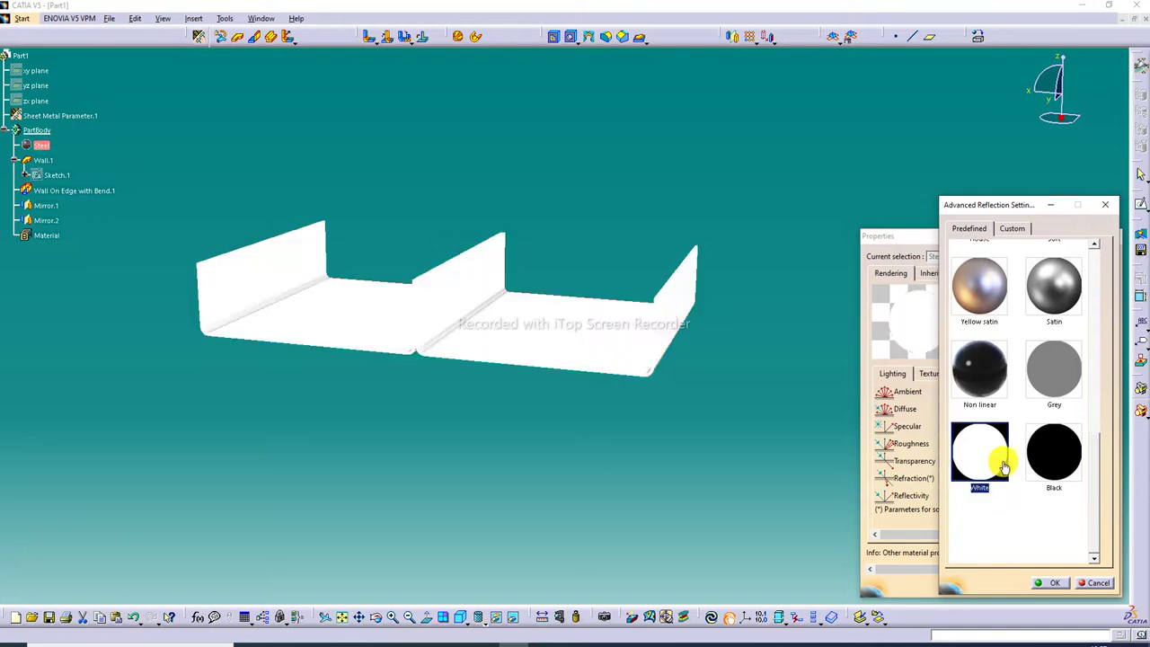
{"action": "left_click", "coordinate": [1051, 384]}
{"action": "left_click", "coordinate": [1058, 444]}
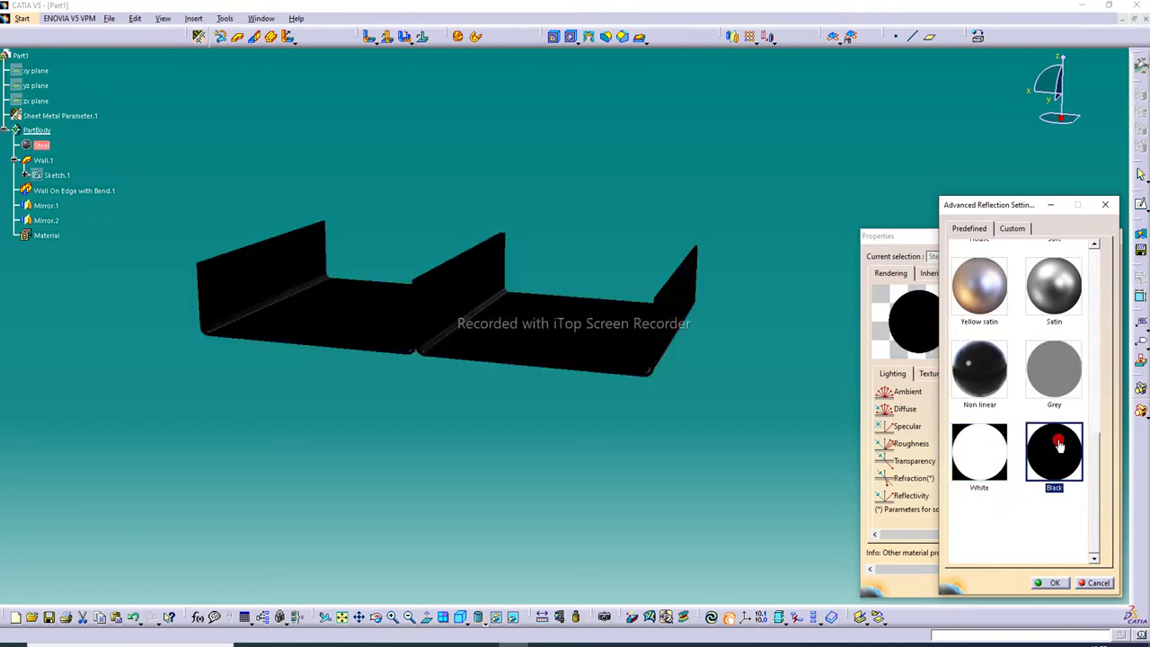
{"action": "left_click", "coordinate": [970, 384]}
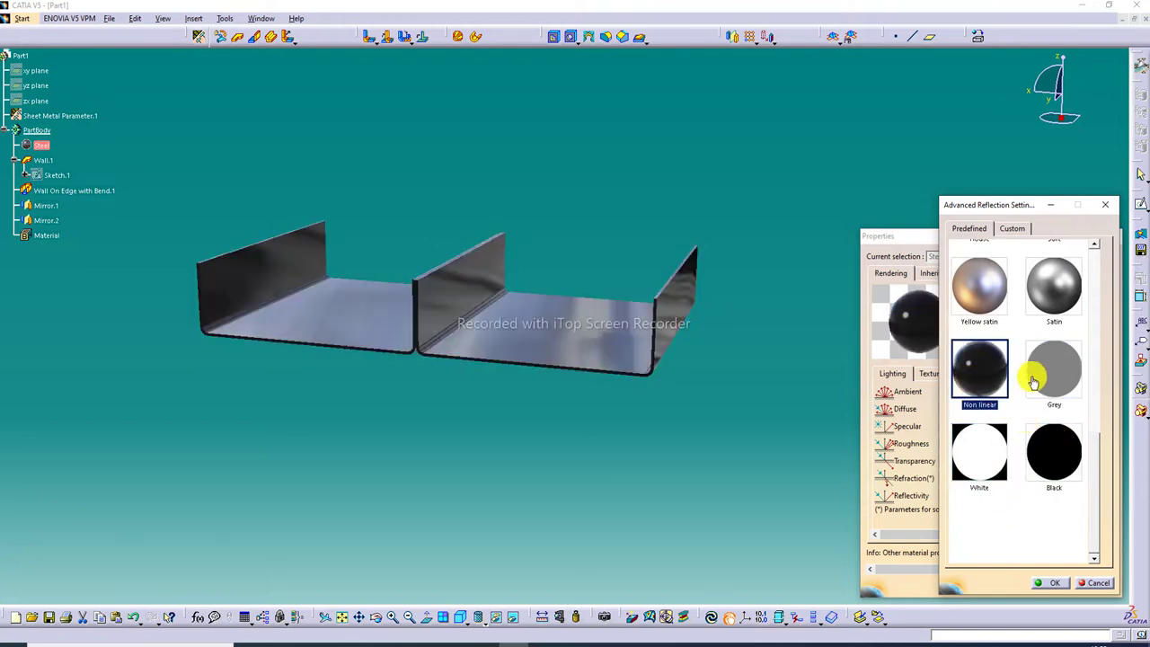
{"action": "left_click", "coordinate": [1058, 582]}
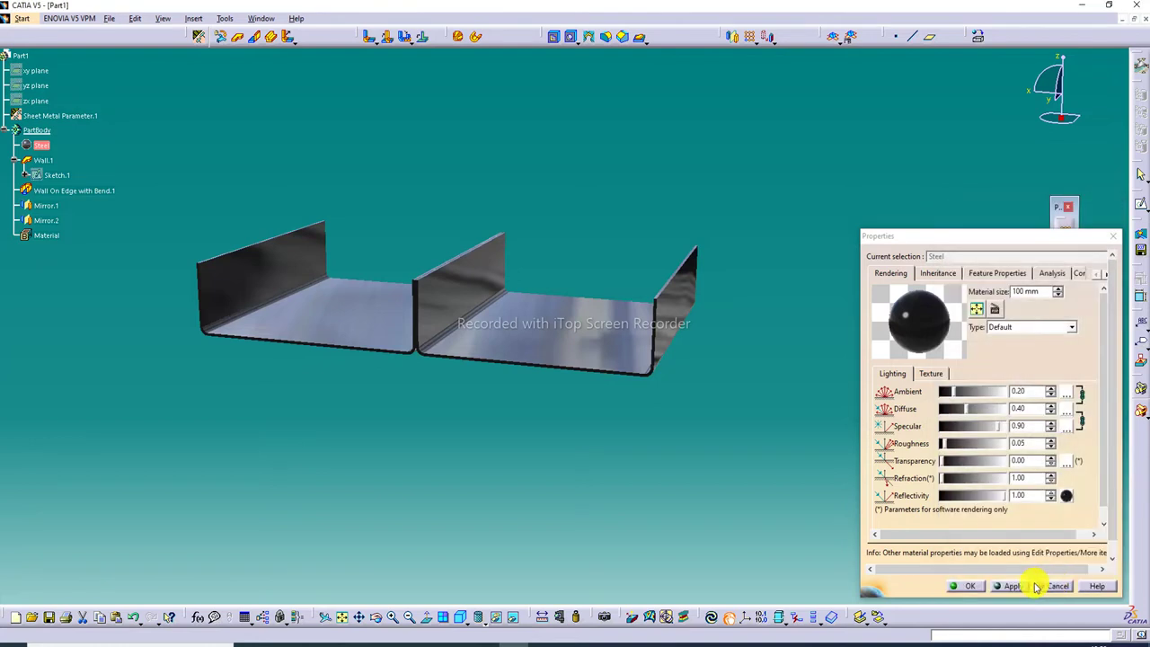
{"action": "left_click", "coordinate": [985, 588]}
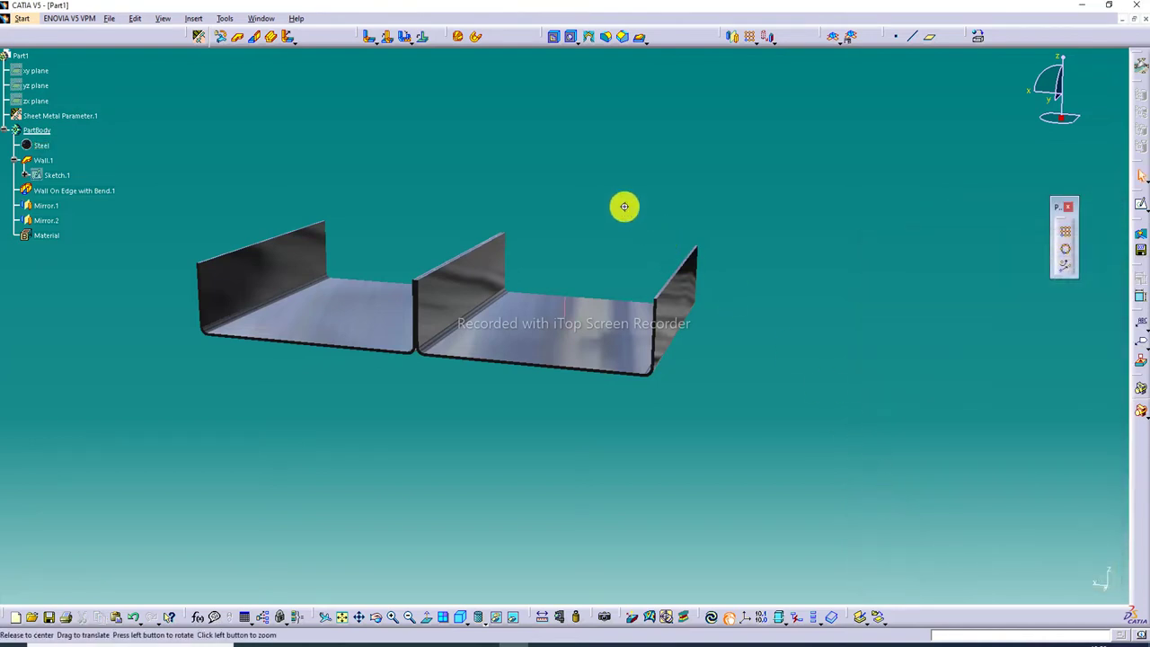
Switch the Steel reflection to the red Sunset preset, confirm, and inspect the reflections
{"action": "mouse_move", "coordinate": [624, 207]}
{"action": "middle_mouse_down"}
{"action": "mouse_move", "coordinate": [513, 377]}
{"action": "mouse_move", "coordinate": [470, 354]}
{"action": "mouse_move", "coordinate": [554, 98]}
{"action": "mouse_move", "coordinate": [580, 57]}
{"action": "mouse_move", "coordinate": [590, 221]}
{"action": "mouse_move", "coordinate": [560, 347]}
{"action": "mouse_move", "coordinate": [699, 300]}
{"action": "mouse_move", "coordinate": [718, 329]}
{"action": "mouse_move", "coordinate": [688, 326]}
{"action": "mouse_move", "coordinate": [626, 167]}
{"action": "mouse_move", "coordinate": [626, 116]}
{"action": "mouse_move", "coordinate": [594, 216]}
{"action": "mouse_move", "coordinate": [560, 225]}
{"action": "mouse_move", "coordinate": [547, 203]}
{"action": "mouse_move", "coordinate": [585, 233]}
{"action": "middle_mouse_up"}
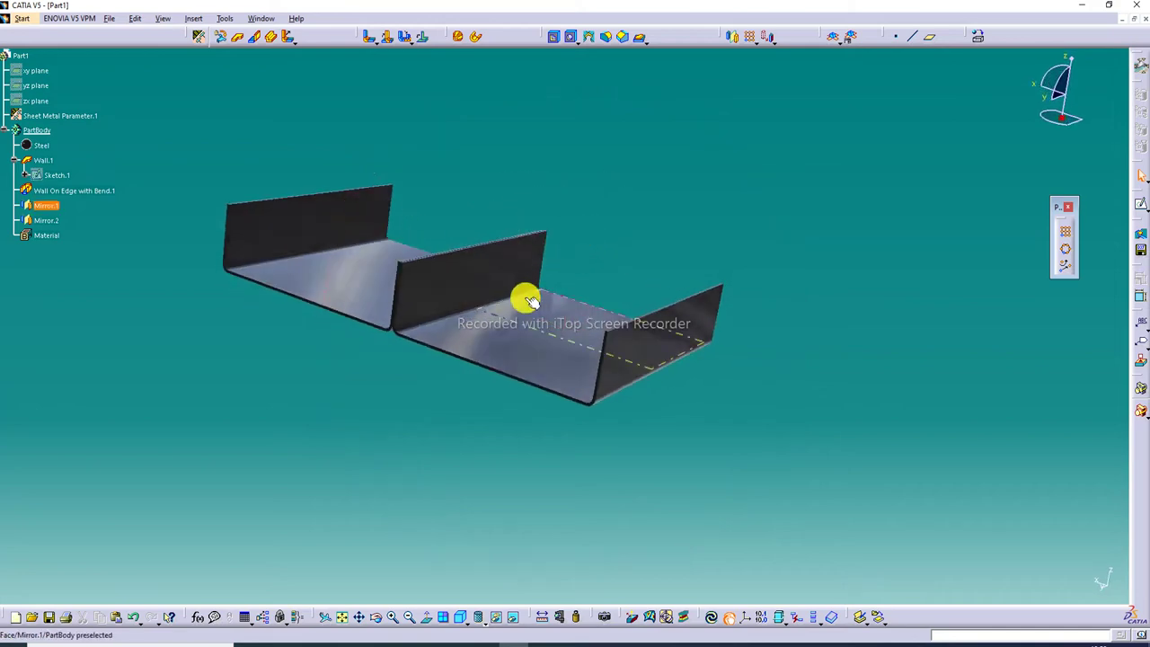
{"action": "double_click", "coordinate": [46, 145]}
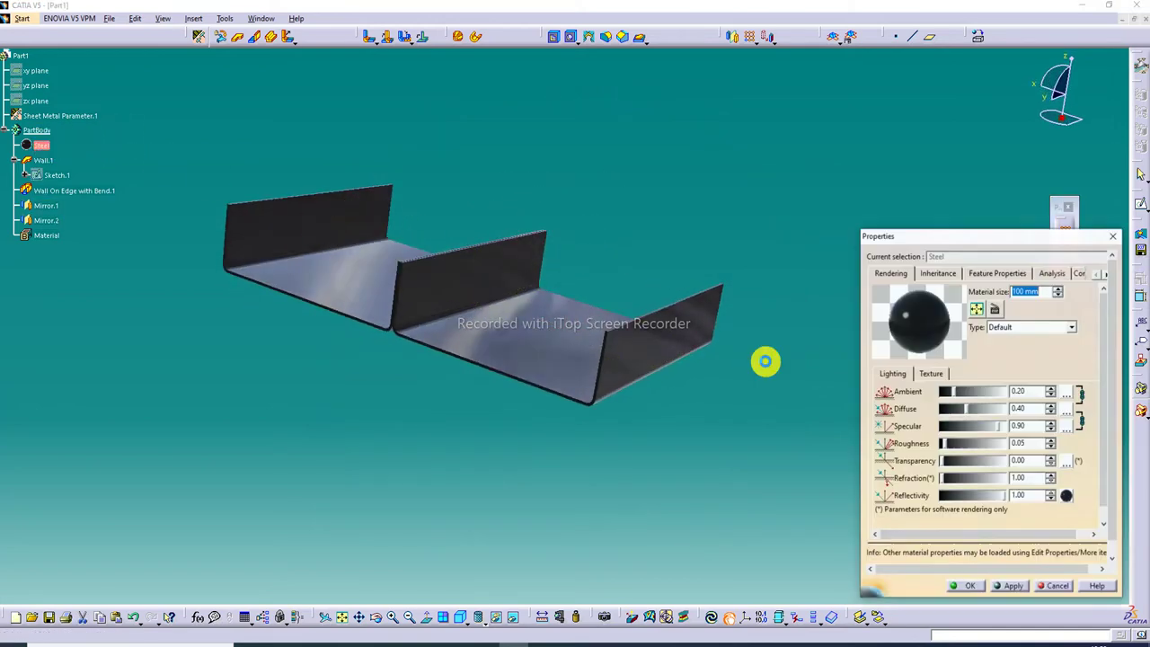
{"action": "left_click", "coordinate": [1067, 496]}
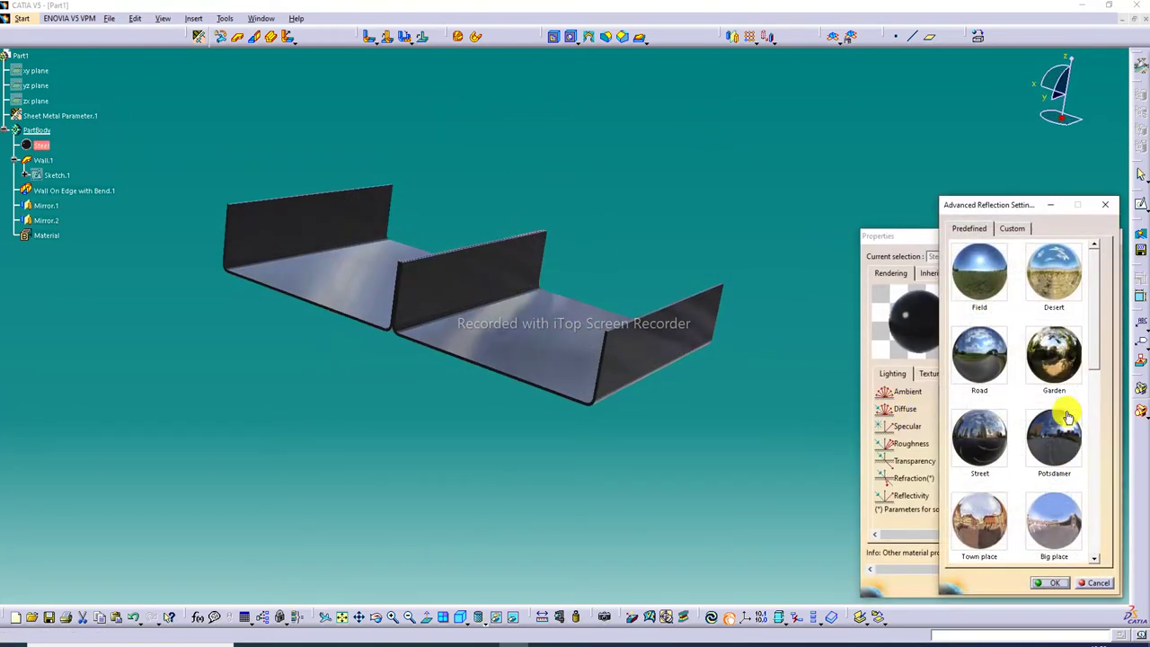
{"action": "scroll", "coordinate": [1062, 423], "scroll_direction": "down", "scroll_amount": 2}
{"action": "left_click", "coordinate": [1062, 456]}
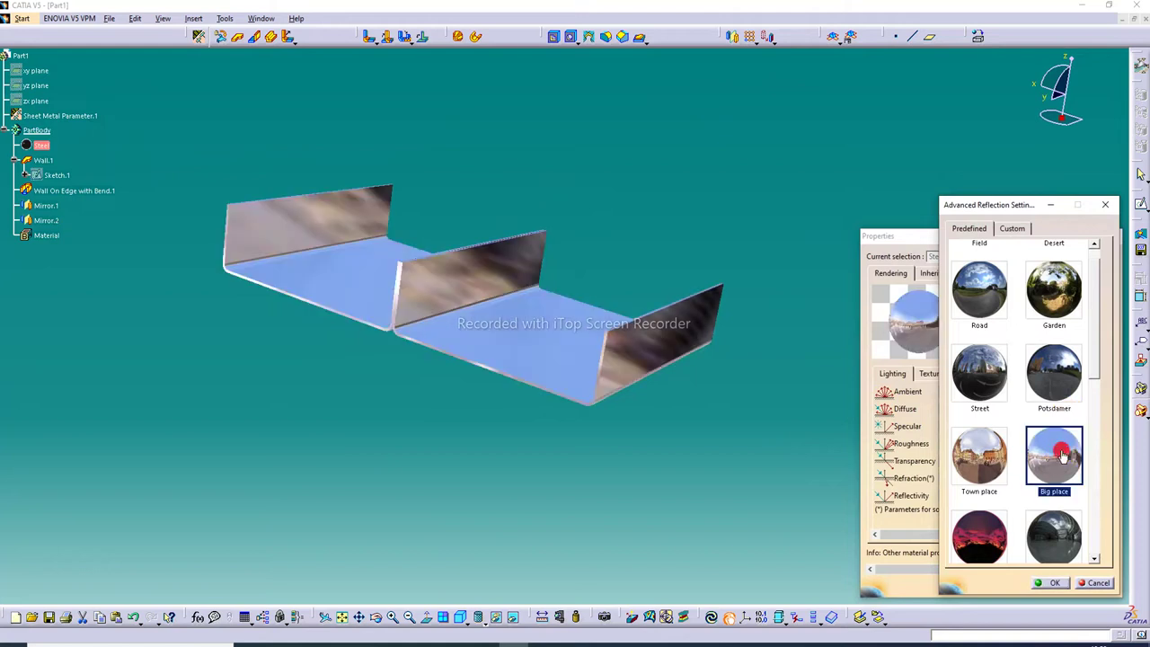
{"action": "left_click", "coordinate": [993, 542]}
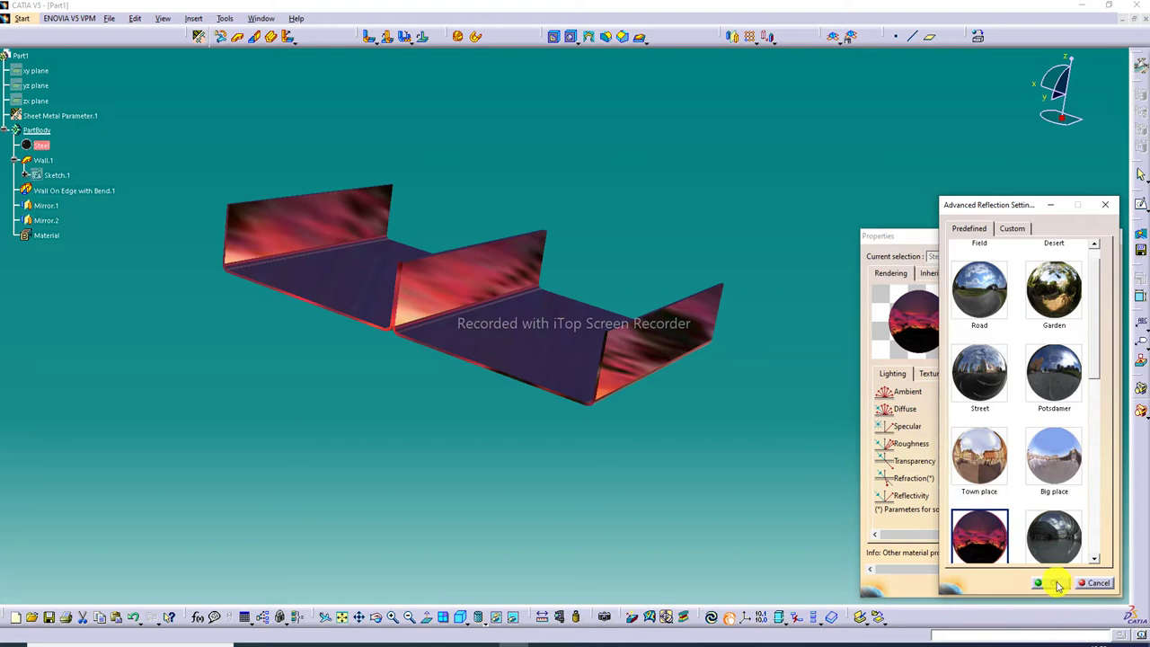
{"action": "left_click", "coordinate": [1058, 586]}
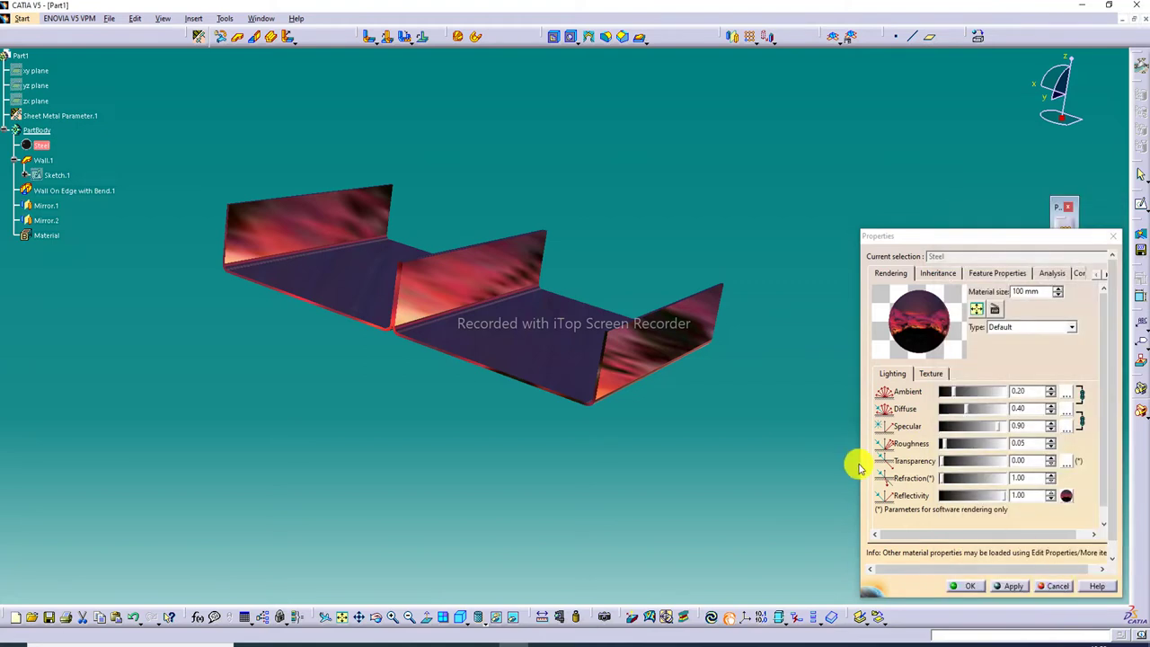
{"action": "left_click", "coordinate": [970, 585]}
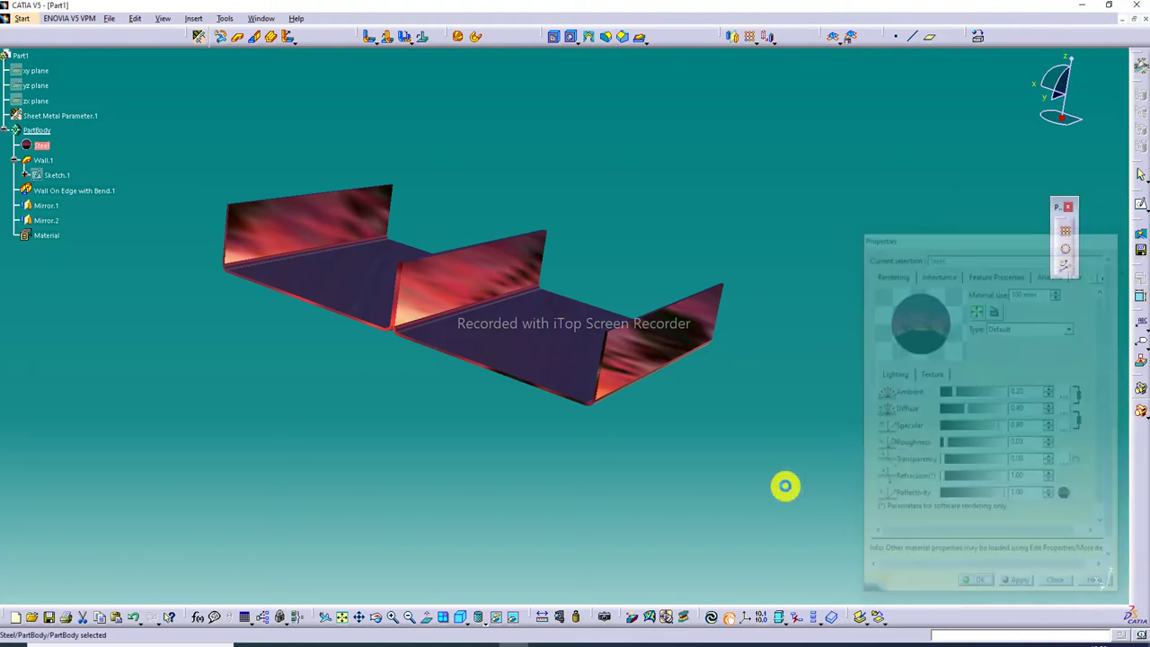
{"action": "middle_click_drag", "start_coordinate": [552, 249], "coordinate": [642, 263]}
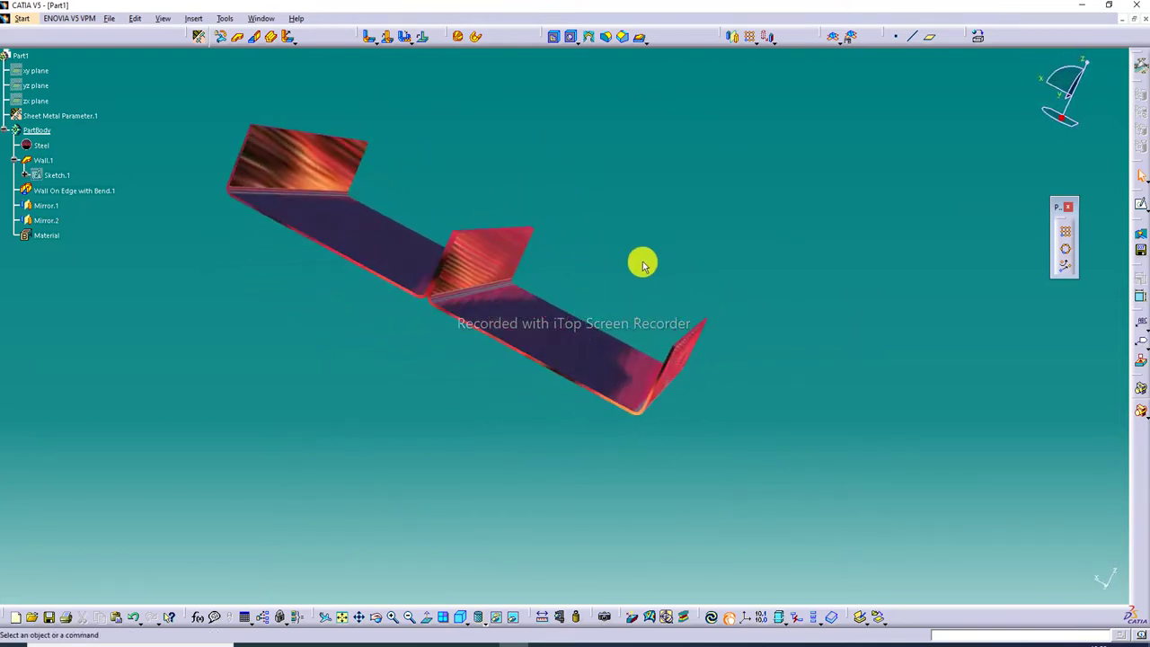
Mirror the channel across the flange face Mirror.2\Face.3 as Mirror.3, dismissing the no-union warning
{"action": "left_click", "coordinate": [459, 618]}
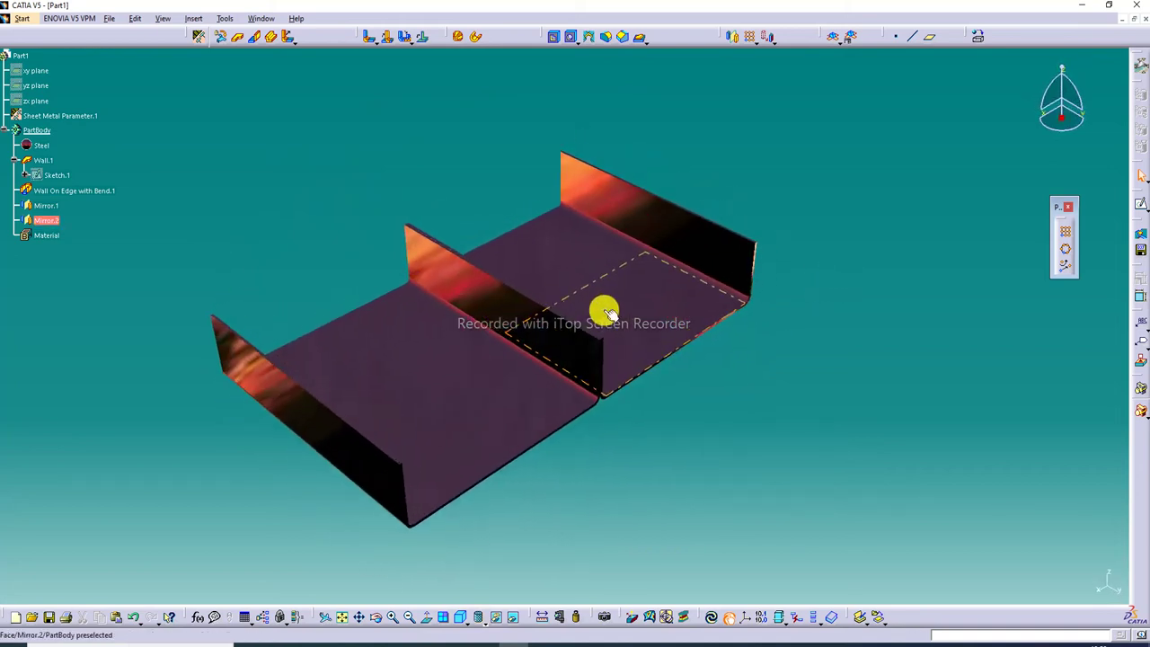
{"action": "left_click", "coordinate": [729, 36]}
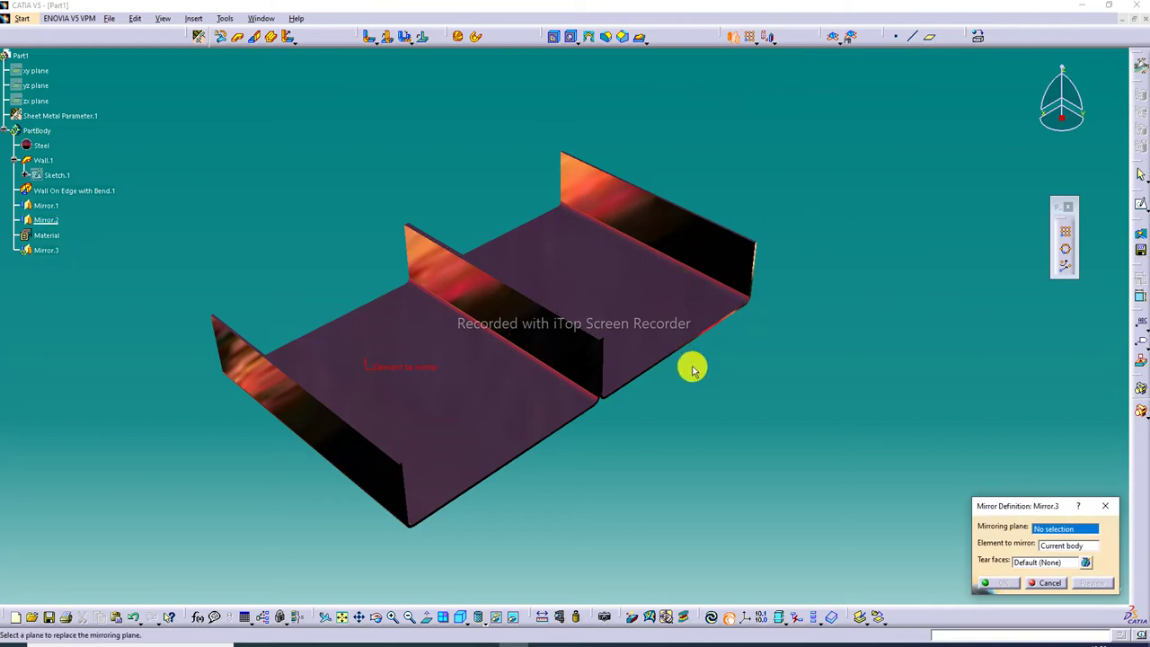
{"action": "middle_click_drag", "start_coordinate": [590, 407], "coordinate": [519, 181]}
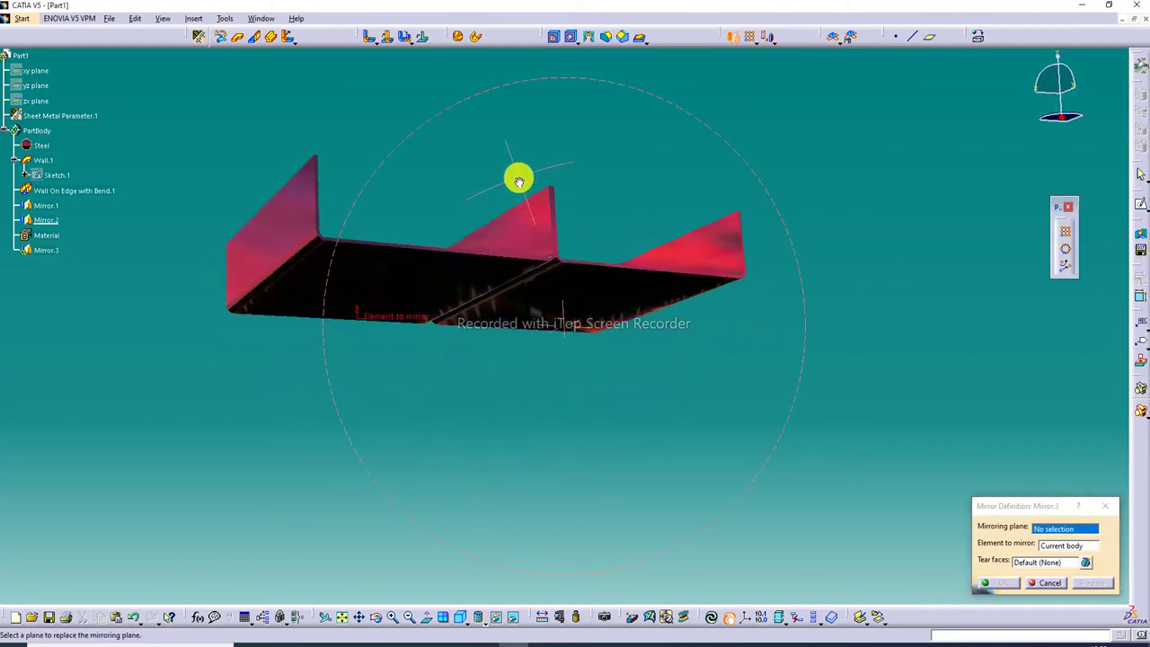
{"action": "left_click", "coordinate": [590, 295]}
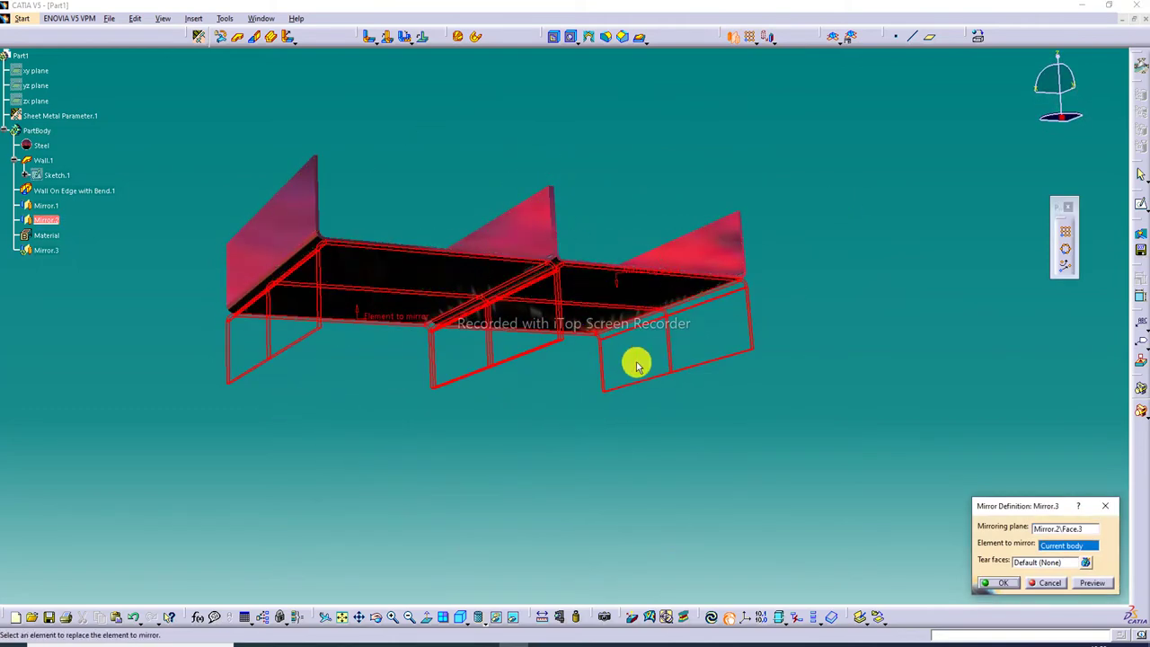
{"action": "left_click", "coordinate": [1002, 585]}
{"action": "left_click", "coordinate": [1102, 584]}
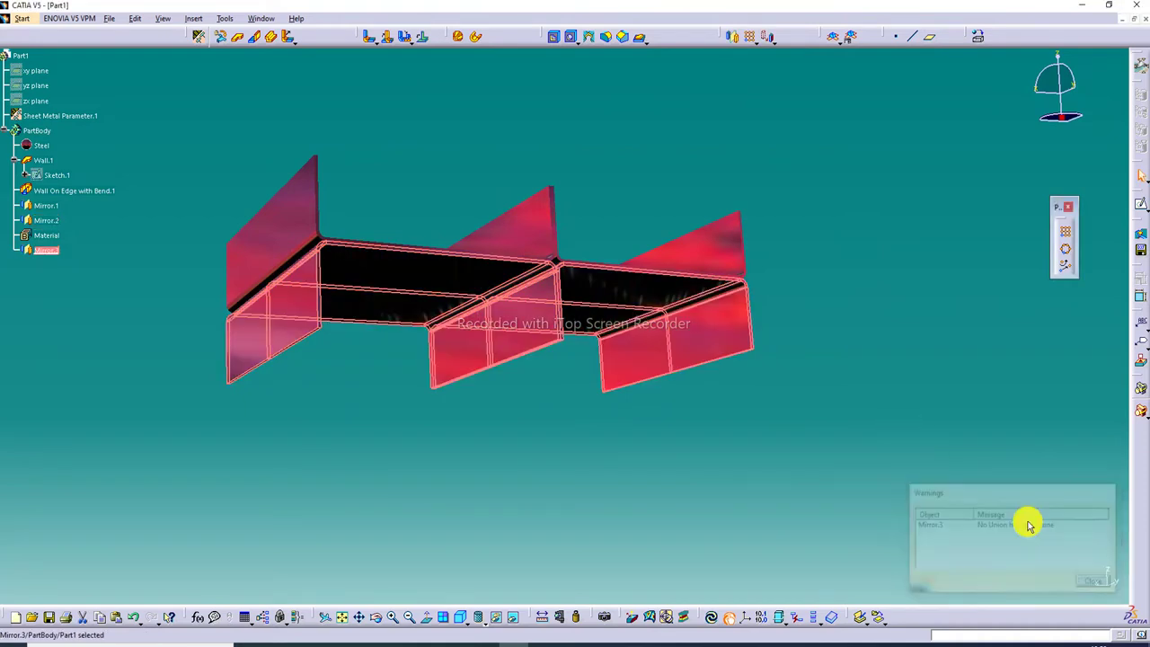
{"action": "left_click", "coordinate": [621, 135]}
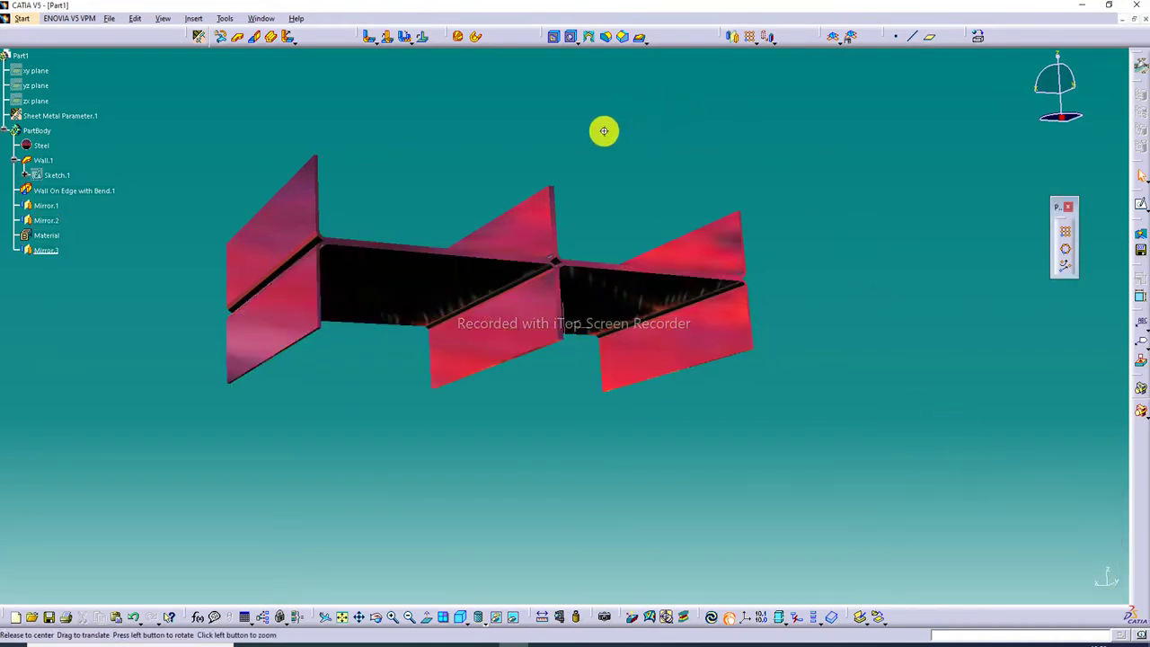
{"action": "middle_click_drag", "start_coordinate": [604, 131], "coordinate": [490, 297]}
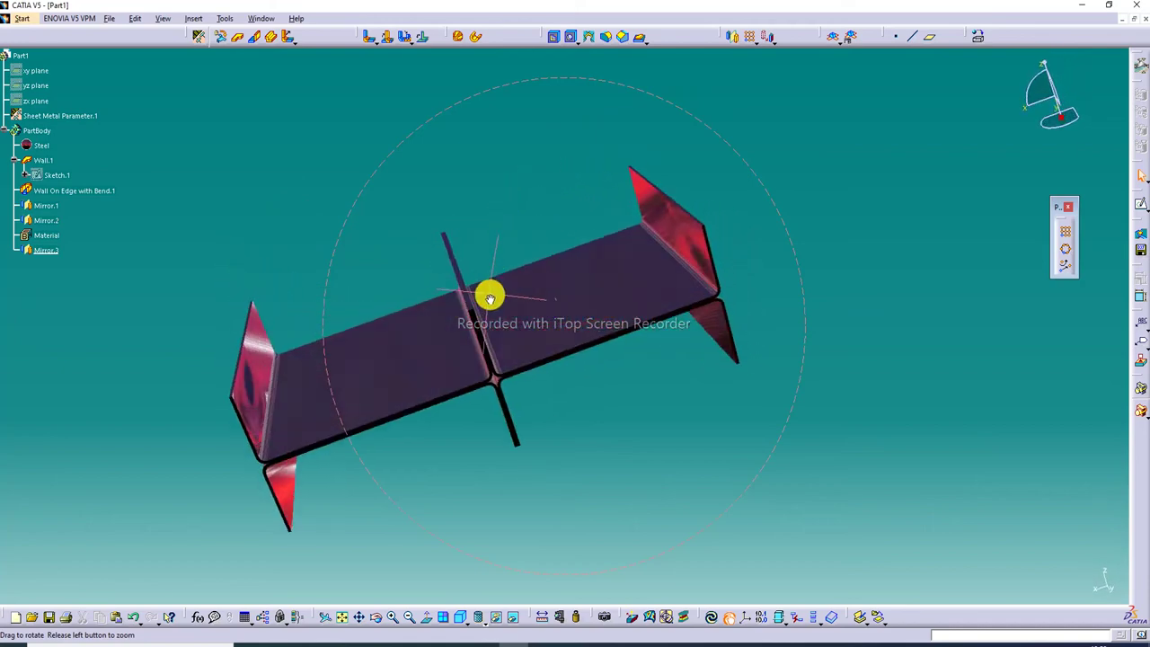
Mirror the ribbed part lengthwise across Mirror.2\Face.4 as Mirror.4, zooming out to check the preview
{"action": "mouse_move", "coordinate": [531, 213]}
{"action": "middle_mouse_down"}
{"action": "mouse_move", "coordinate": [424, 358]}
{"action": "mouse_move", "coordinate": [477, 351]}
{"action": "mouse_move", "coordinate": [580, 296]}
{"action": "mouse_move", "coordinate": [704, 164]}
{"action": "mouse_move", "coordinate": [641, 187]}
{"action": "middle_mouse_up"}
{"action": "left_click", "coordinate": [733, 37]}
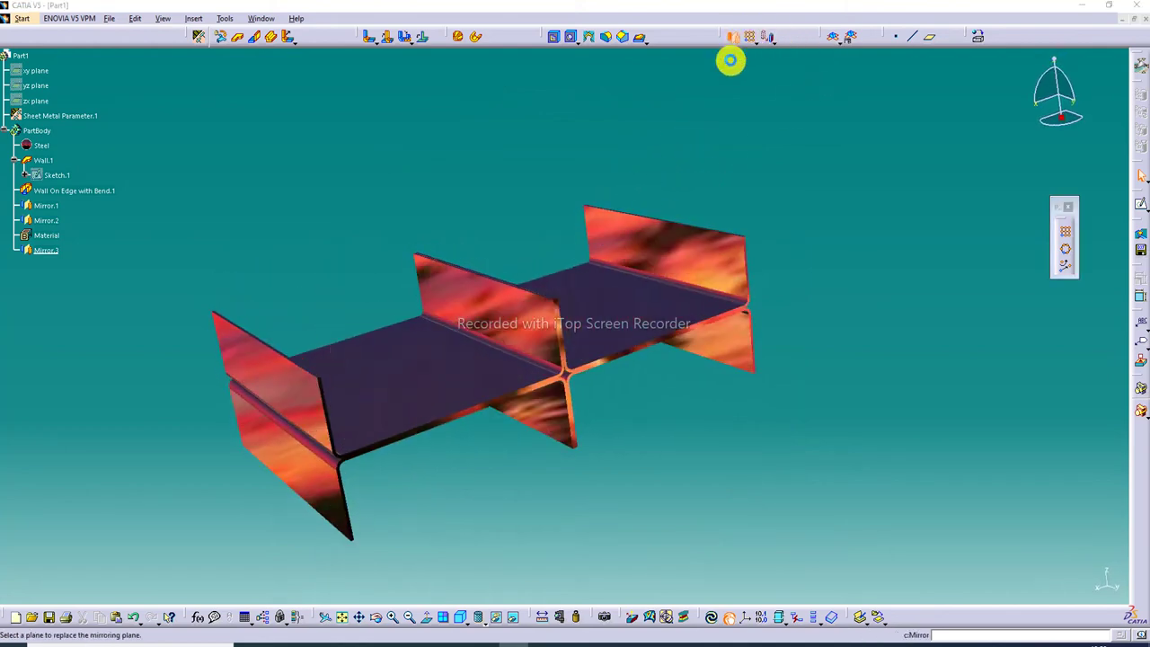
{"action": "left_click", "coordinate": [283, 380]}
{"action": "middle_click_drag", "start_coordinate": [308, 377], "coordinate": [608, 230]}
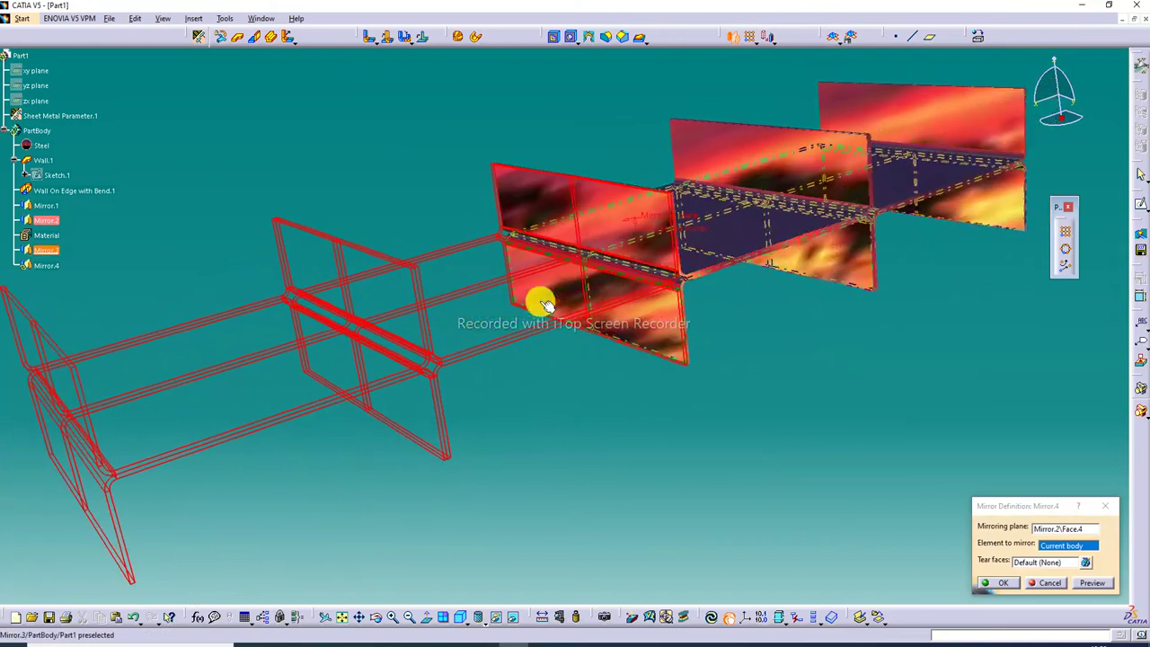
{"action": "left_click", "coordinate": [347, 614]}
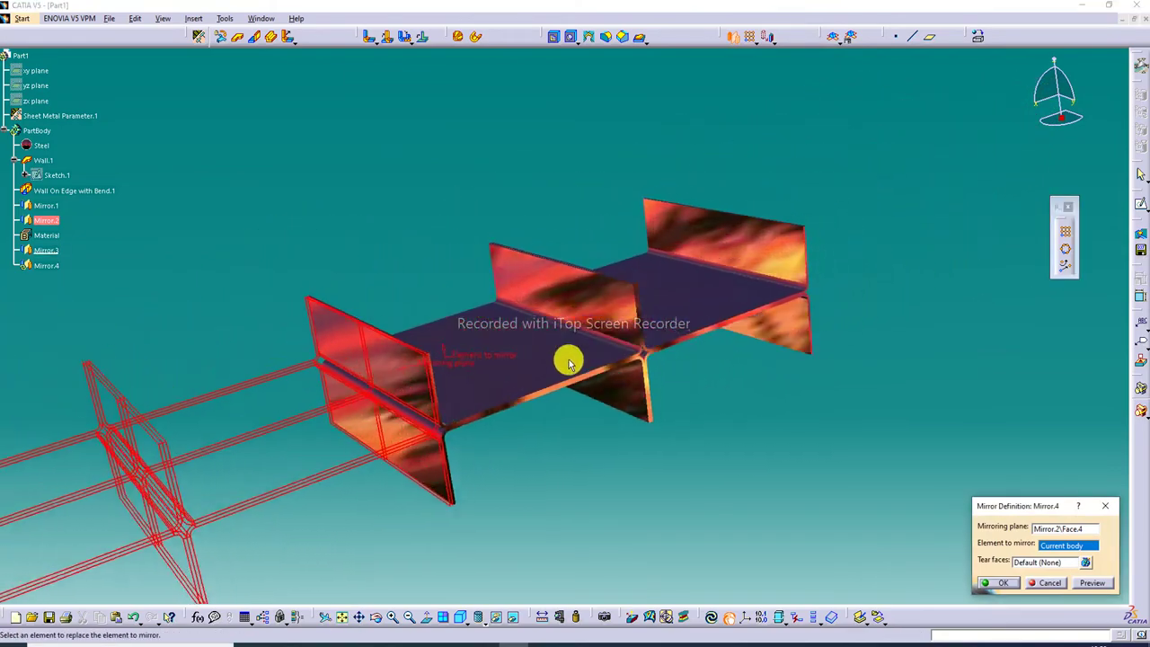
{"action": "left_click", "coordinate": [409, 617]}
{"action": "left_click", "coordinate": [408, 616]}
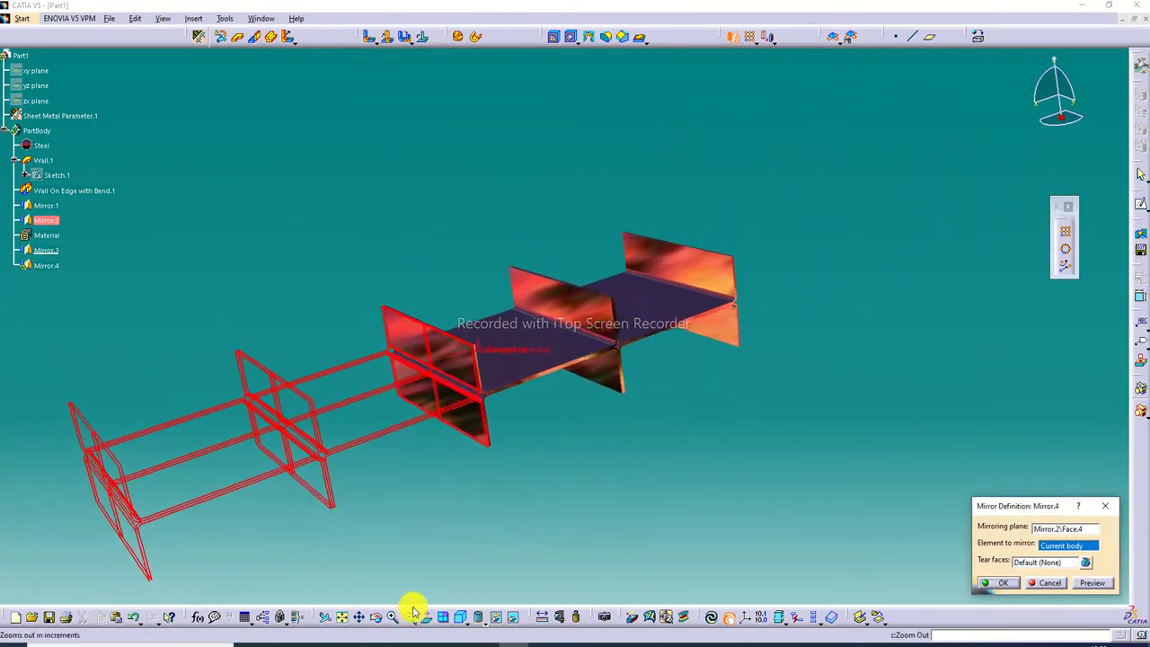
{"action": "left_click", "coordinate": [993, 586]}
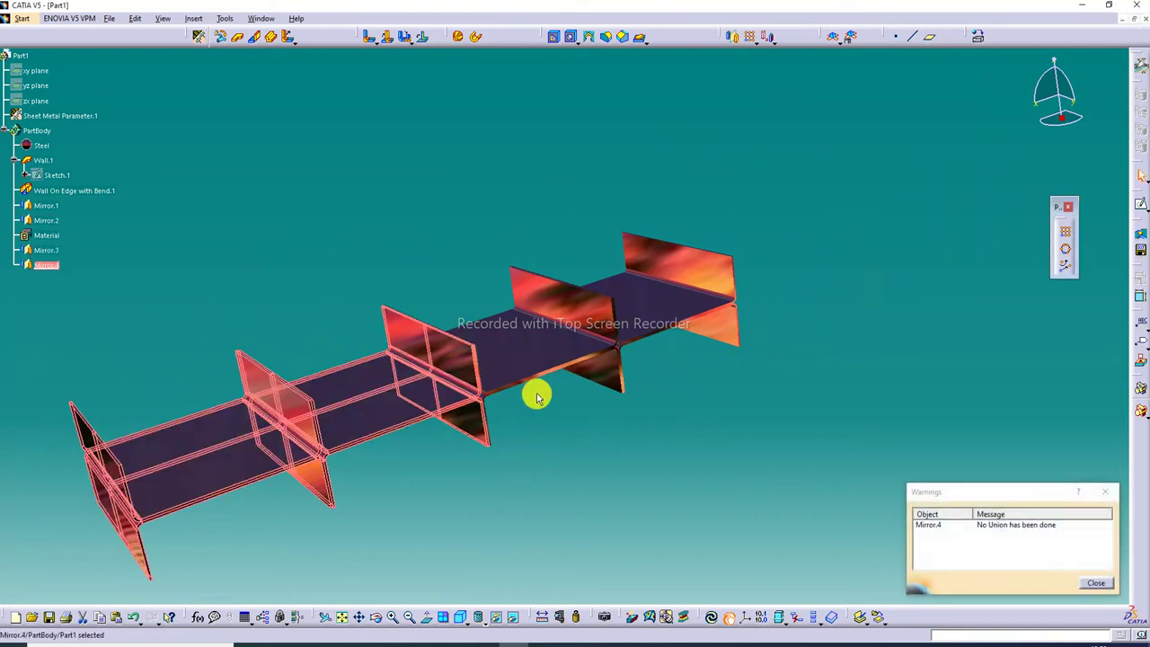
{"action": "middle_click_drag", "start_coordinate": [588, 396], "coordinate": [628, 347]}
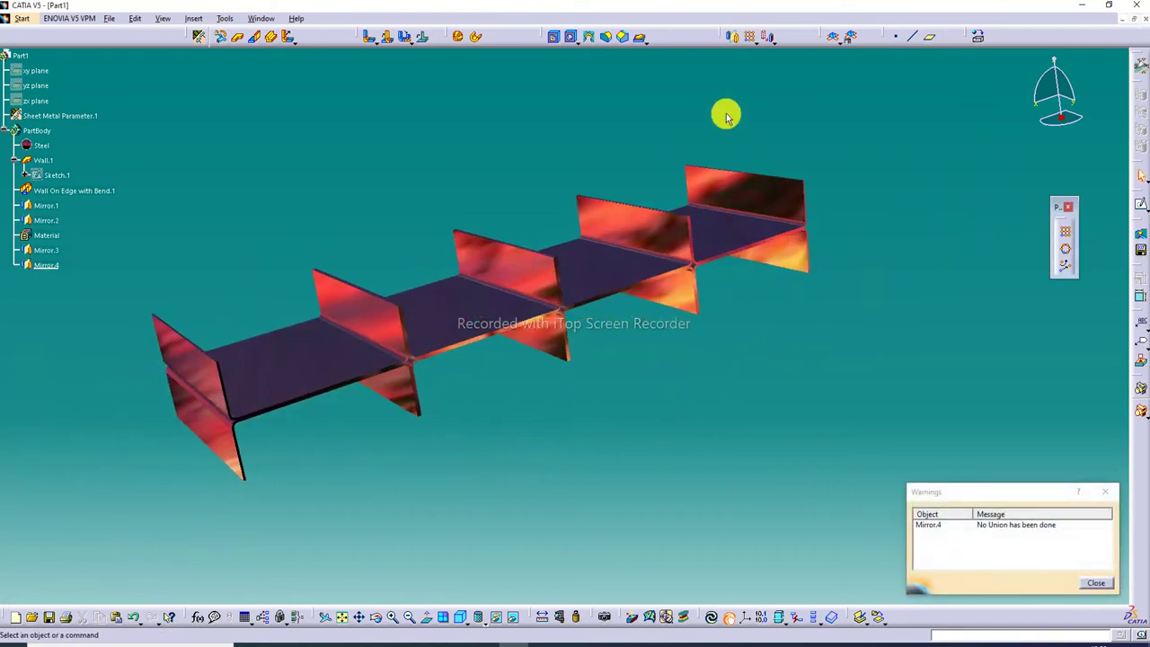
{"action": "left_click", "coordinate": [732, 37]}
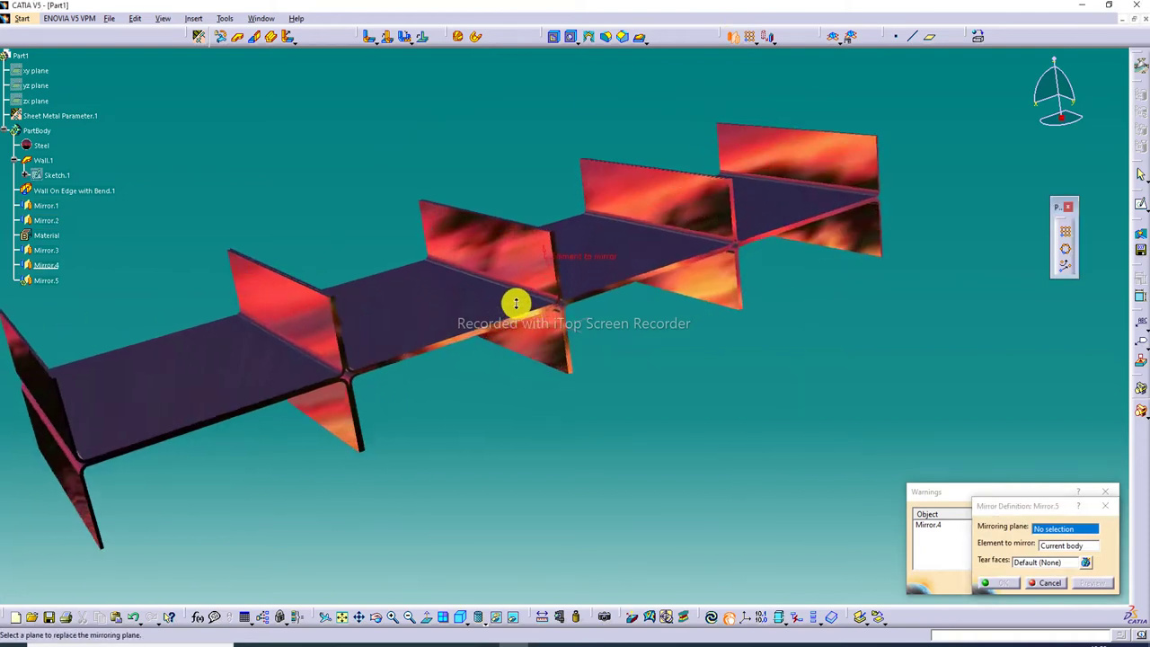
Create Mirror.5 across the rib face Mirror.4\Face.5 and close the no-union warning
{"action": "scroll", "coordinate": [519, 327], "scroll_direction": "up", "scroll_amount": 2}
{"action": "middle_click_drag", "start_coordinate": [509, 327], "coordinate": [495, 257]}
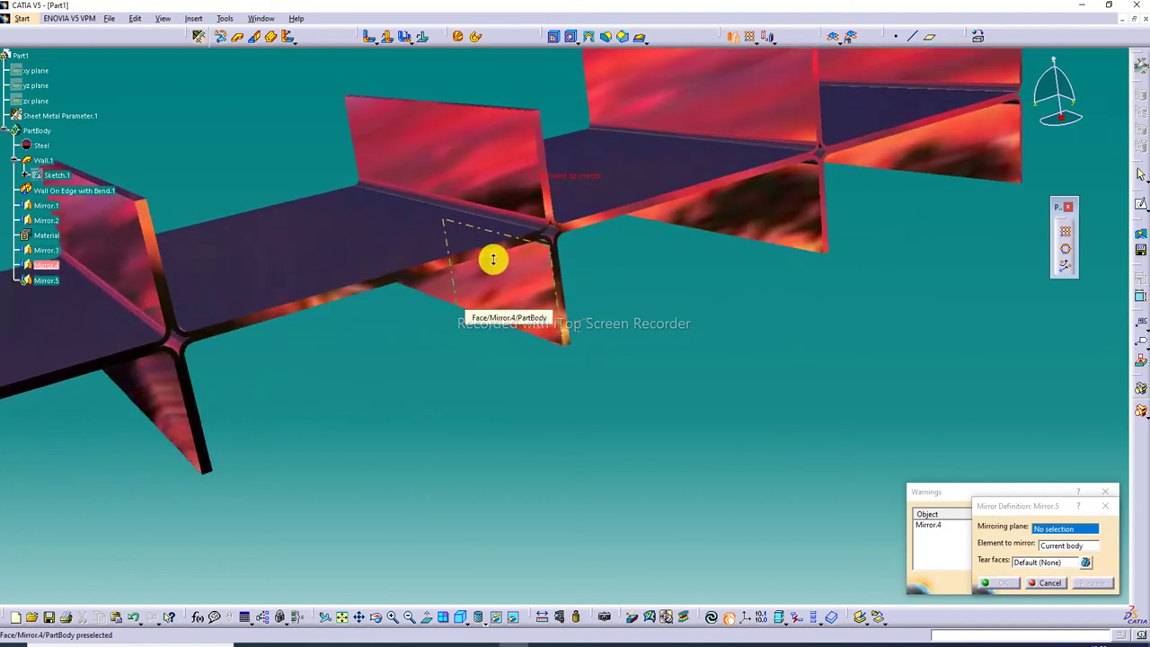
{"action": "left_click", "coordinate": [485, 250]}
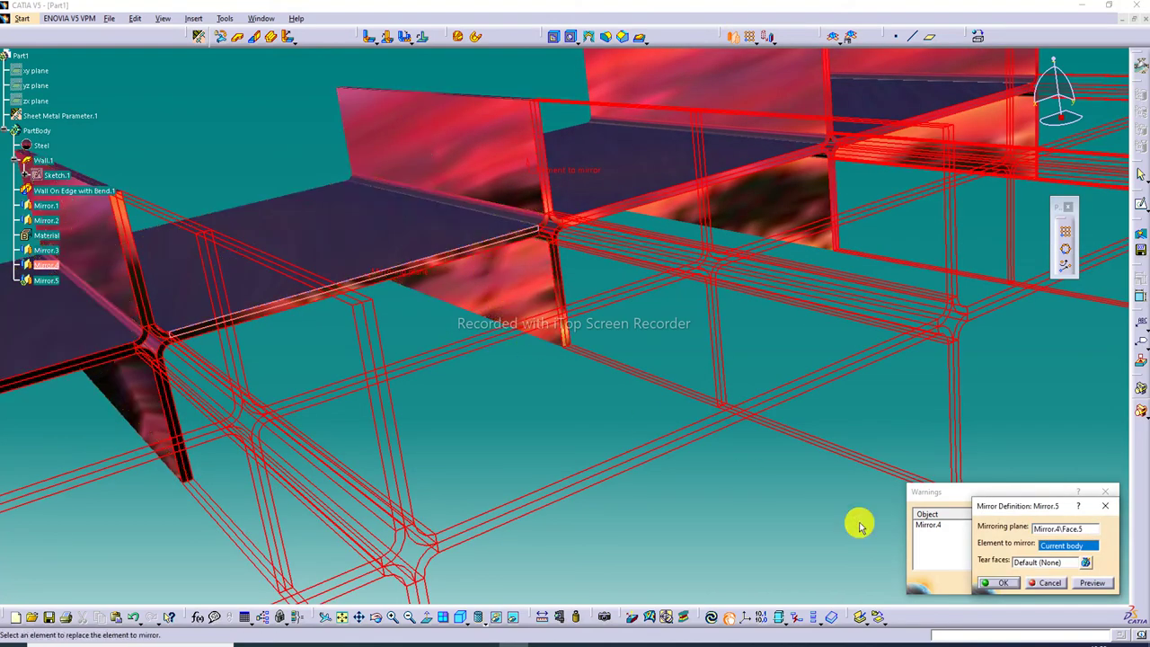
{"action": "left_click", "coordinate": [998, 583]}
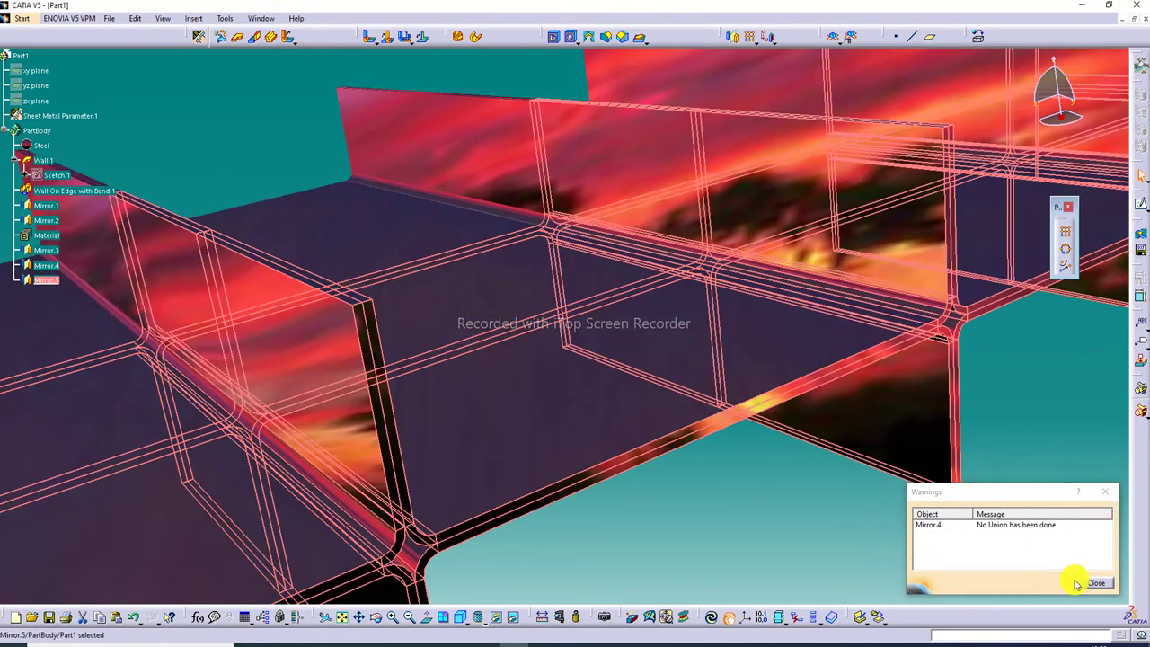
{"action": "left_click", "coordinate": [1096, 583]}
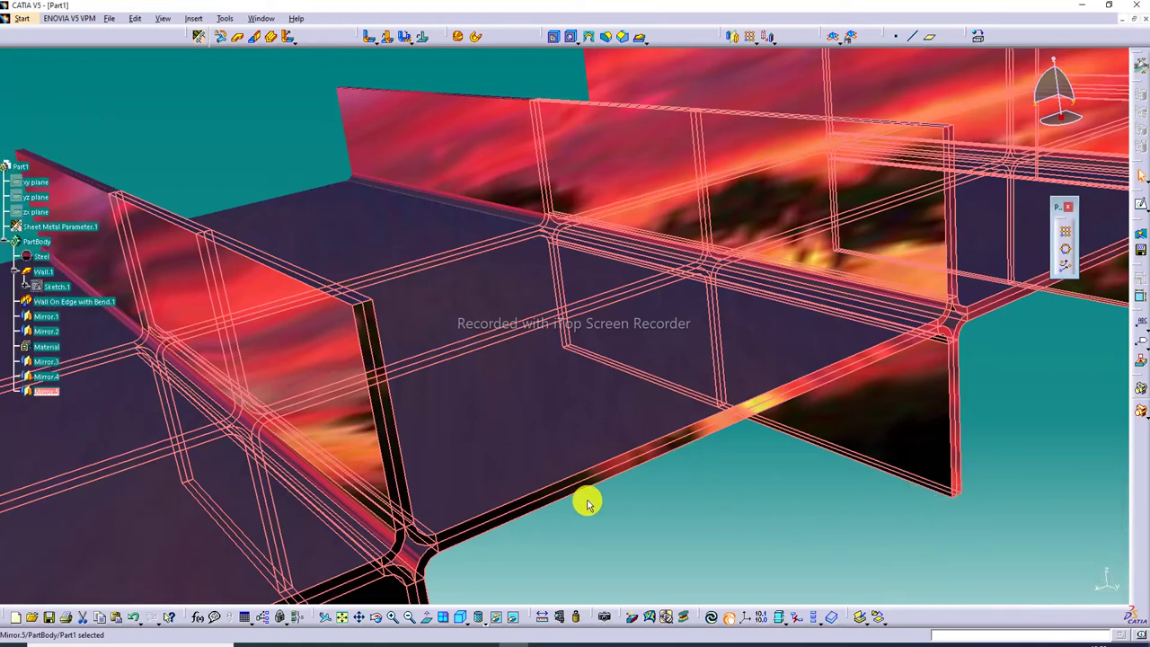
Fit, orbit and zoom the ribbed panel to inspect it from several angles
{"action": "left_click", "coordinate": [341, 616]}
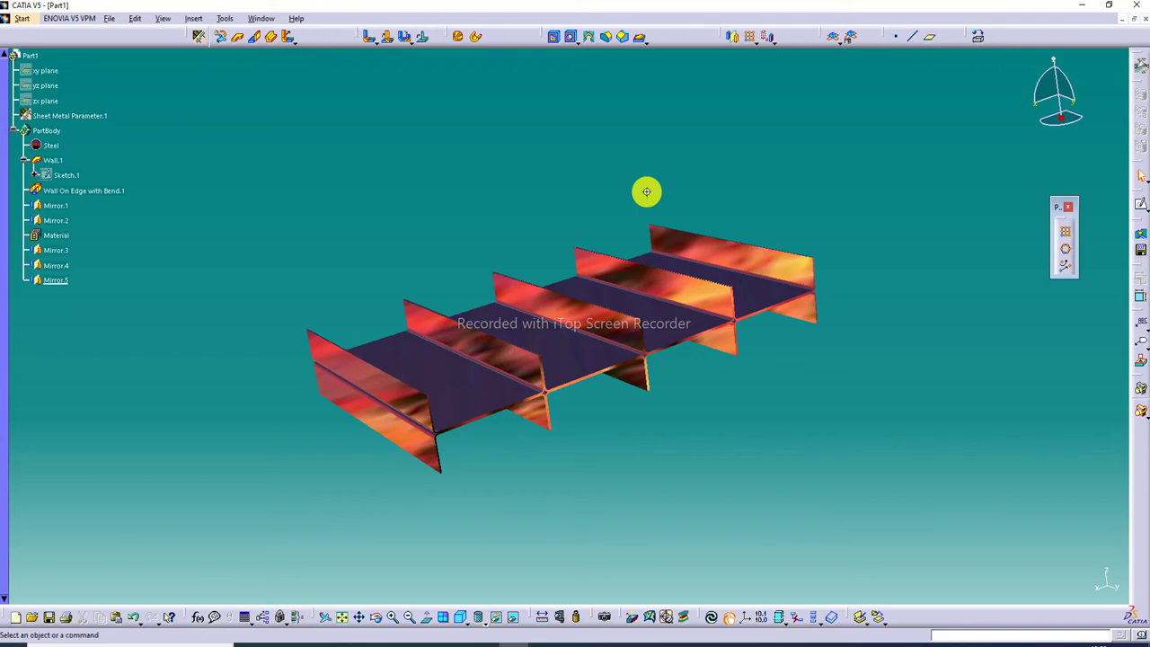
{"action": "mouse_move", "coordinate": [646, 192]}
{"action": "middle_mouse_down"}
{"action": "mouse_move", "coordinate": [392, 163]}
{"action": "mouse_move", "coordinate": [431, 308]}
{"action": "mouse_move", "coordinate": [530, 380]}
{"action": "mouse_move", "coordinate": [759, 189]}
{"action": "mouse_move", "coordinate": [788, 142]}
{"action": "mouse_move", "coordinate": [668, 257]}
{"action": "middle_mouse_up"}
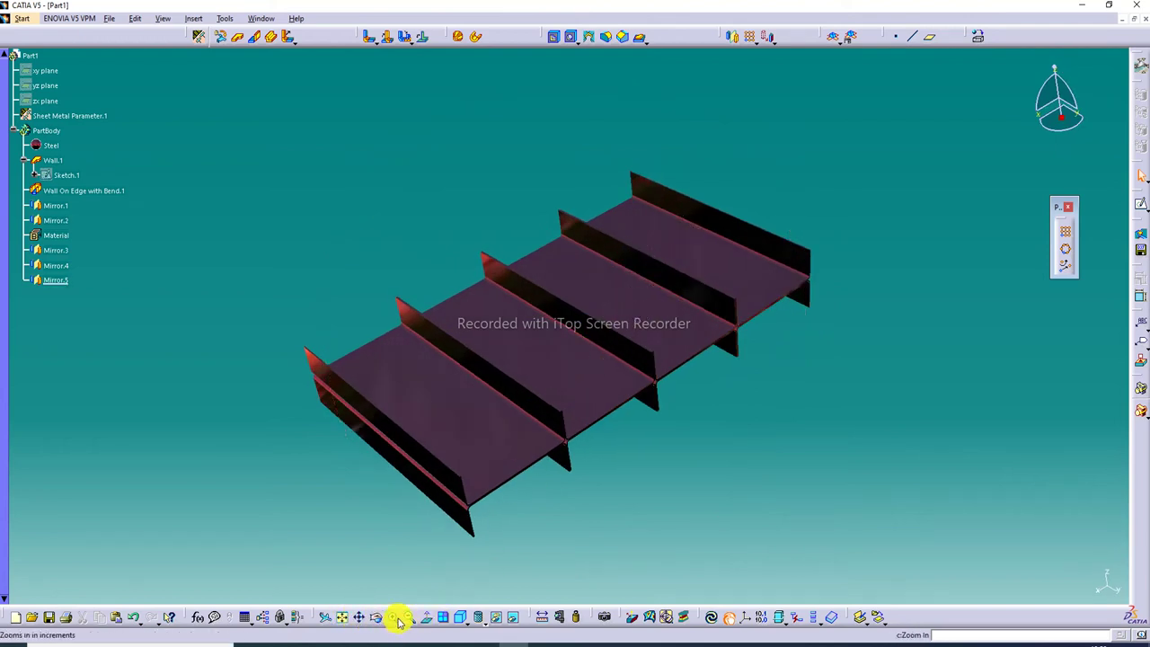
{"action": "mouse_move", "coordinate": [399, 620]}
{"action": "middle_mouse_down"}
{"action": "mouse_move", "coordinate": [509, 545]}
{"action": "mouse_move", "coordinate": [575, 441]}
{"action": "mouse_move", "coordinate": [554, 388]}
{"action": "mouse_move", "coordinate": [536, 388]}
{"action": "middle_mouse_up"}
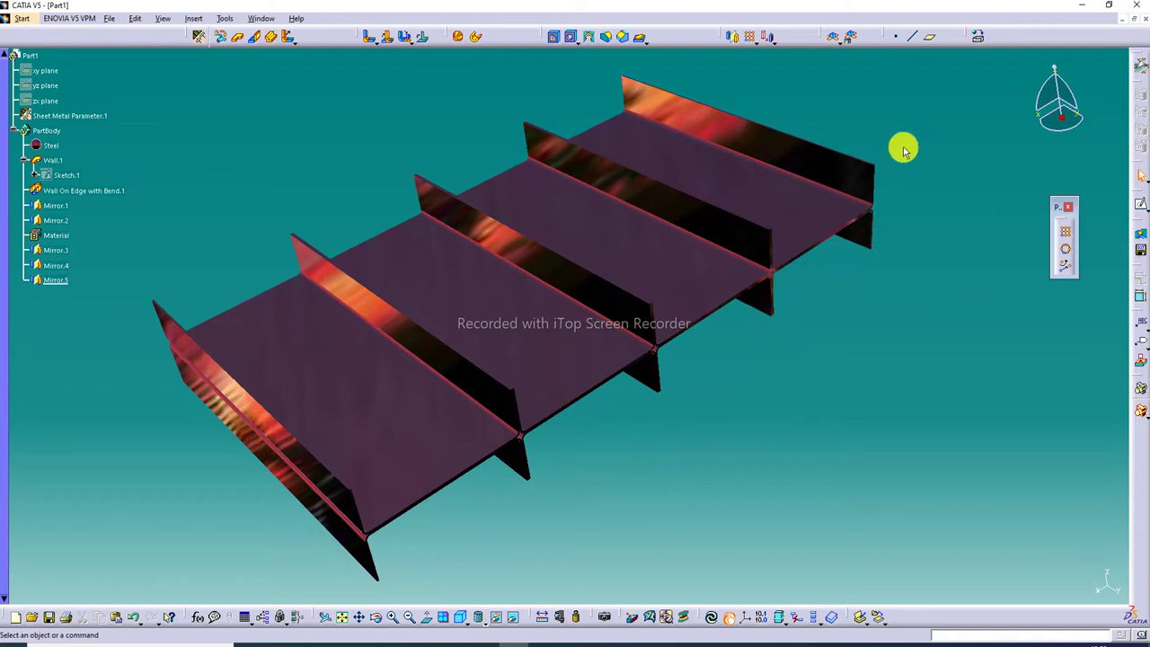
{"action": "mouse_move", "coordinate": [868, 98]}
{"action": "middle_mouse_down"}
{"action": "mouse_move", "coordinate": [875, 120]}
{"action": "mouse_move", "coordinate": [850, 156]}
{"action": "mouse_move", "coordinate": [811, 197]}
{"action": "mouse_move", "coordinate": [791, 185]}
{"action": "middle_mouse_up"}
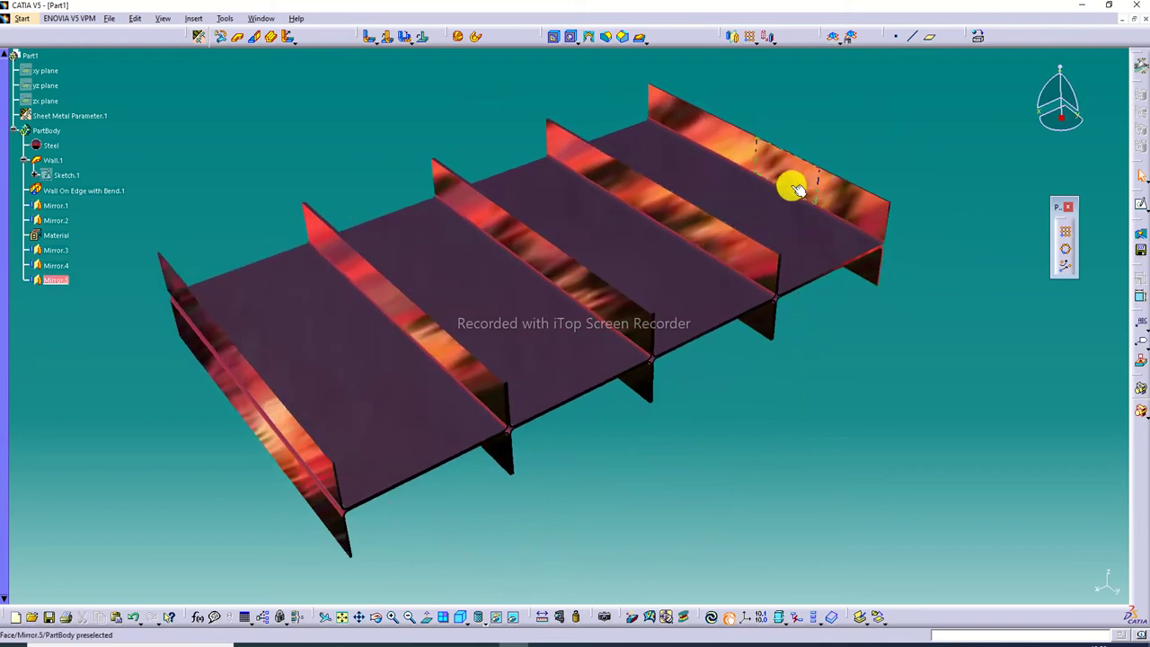
{"action": "mouse_move", "coordinate": [393, 309]}
{"action": "middle_mouse_down"}
{"action": "mouse_move", "coordinate": [380, 236]}
{"action": "mouse_move", "coordinate": [373, 252]}
{"action": "middle_mouse_up"}
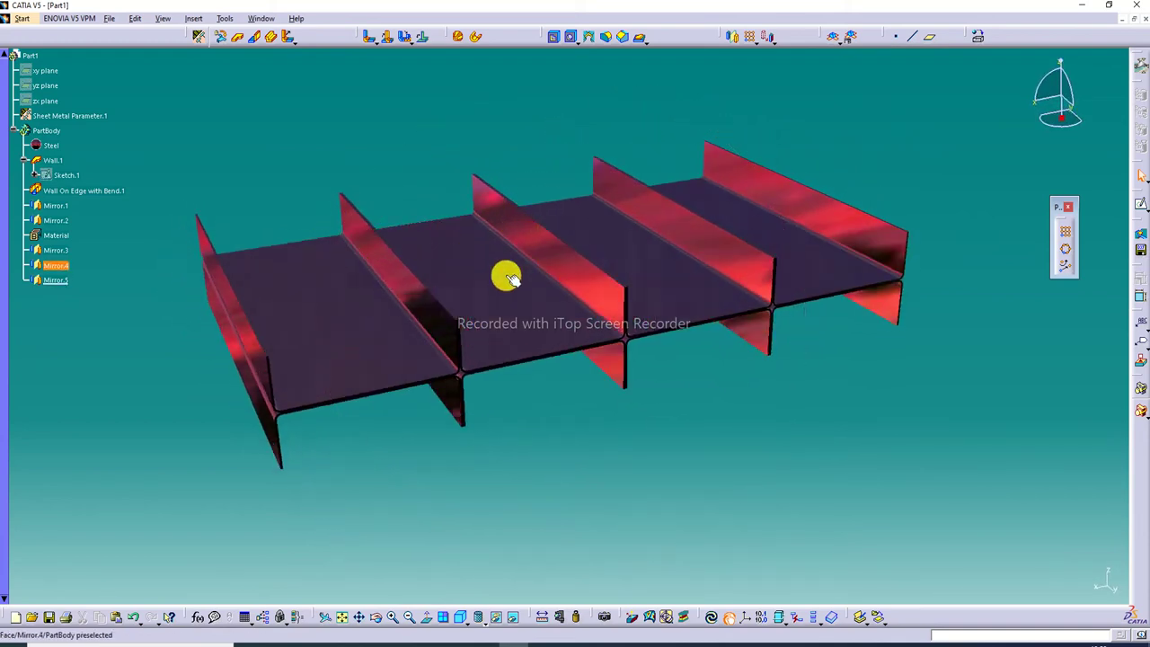
{"action": "left_click", "coordinate": [392, 618]}
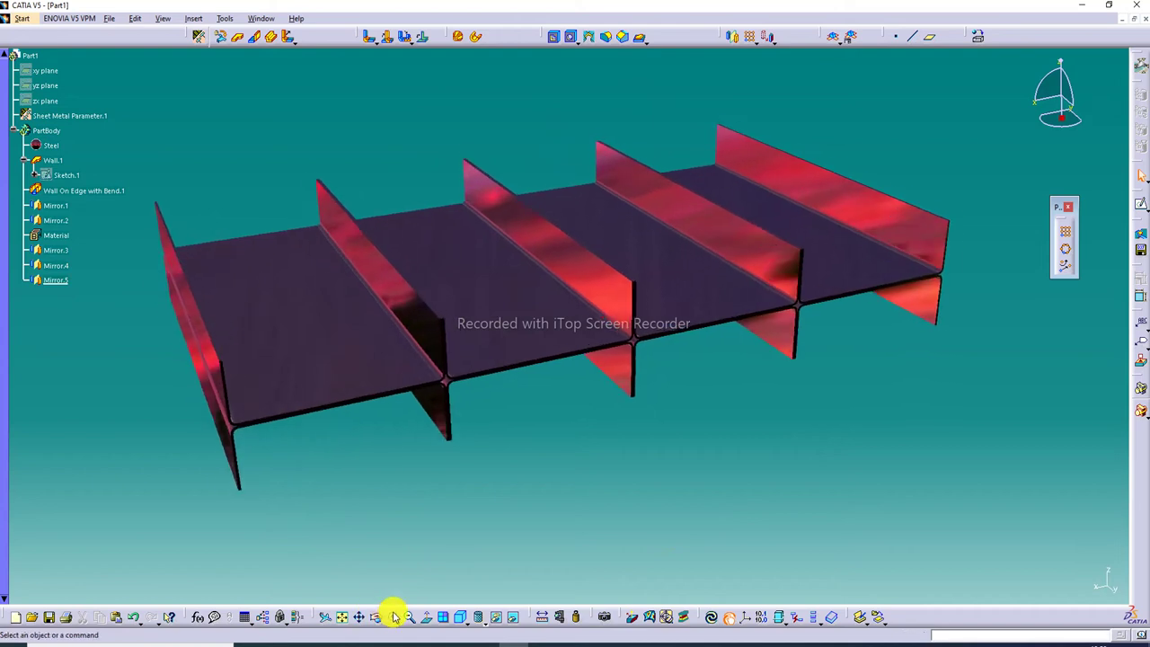
{"action": "middle_click", "coordinate": [616, 392]}
{"action": "mouse_move", "coordinate": [619, 396]}
{"action": "middle_mouse_down"}
{"action": "mouse_move", "coordinate": [629, 354]}
{"action": "mouse_move", "coordinate": [663, 354]}
{"action": "middle_mouse_up"}
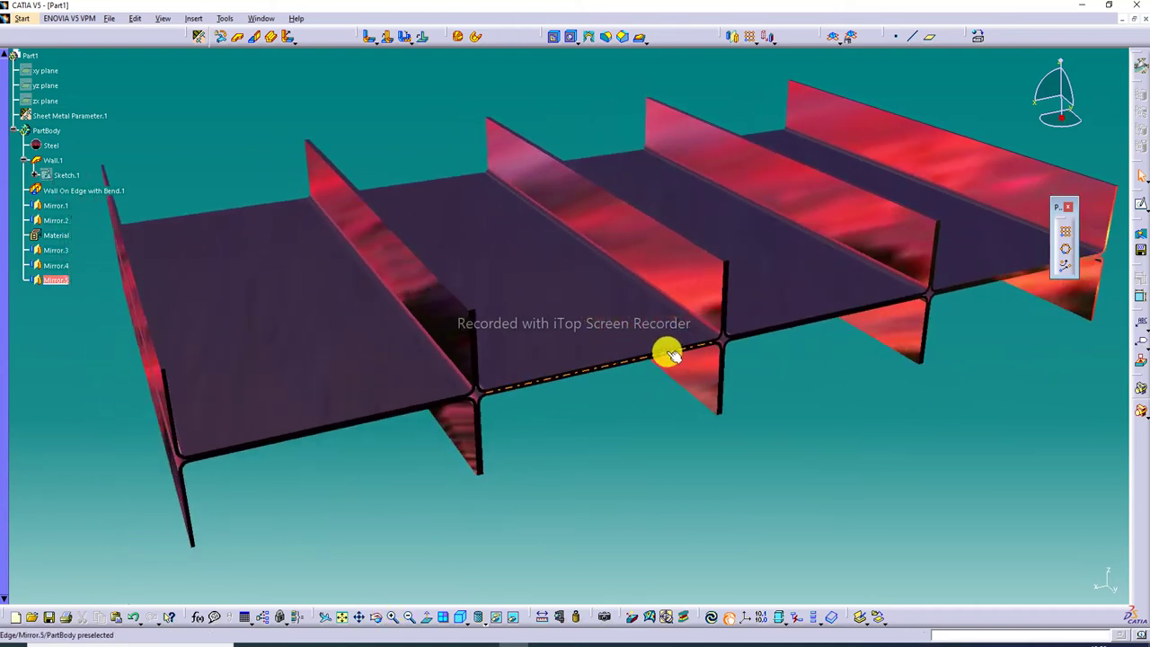
Reframe the panel to fill the view and close the small floating toolbar
{"action": "left_click", "coordinate": [349, 617]}
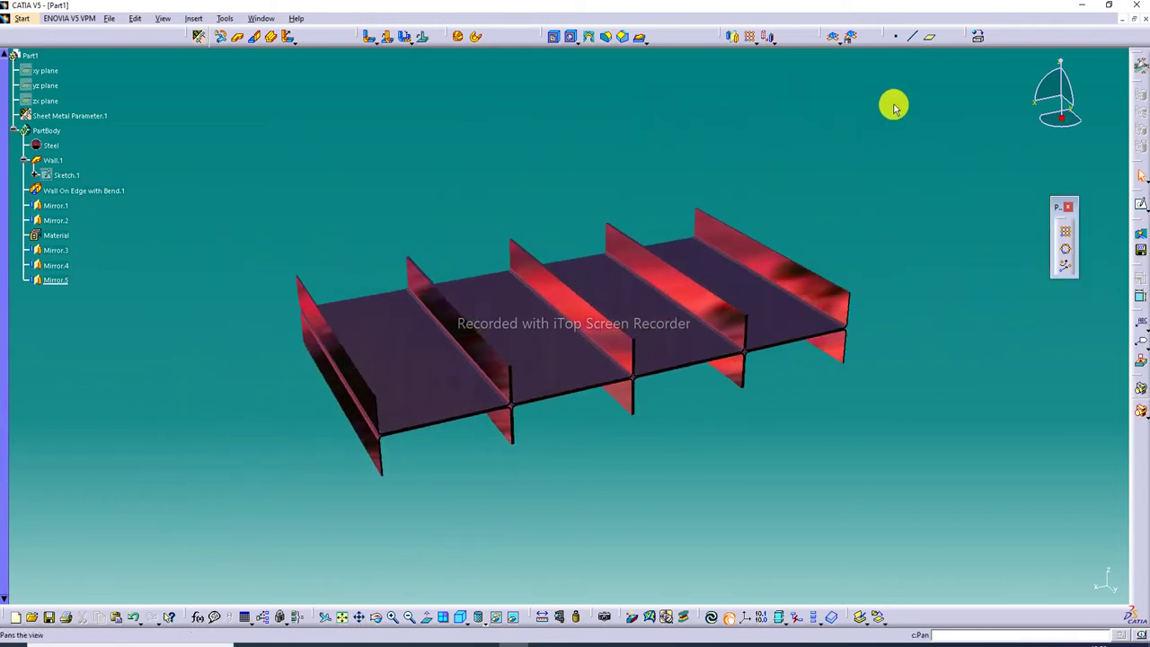
{"action": "left_click", "coordinate": [393, 617]}
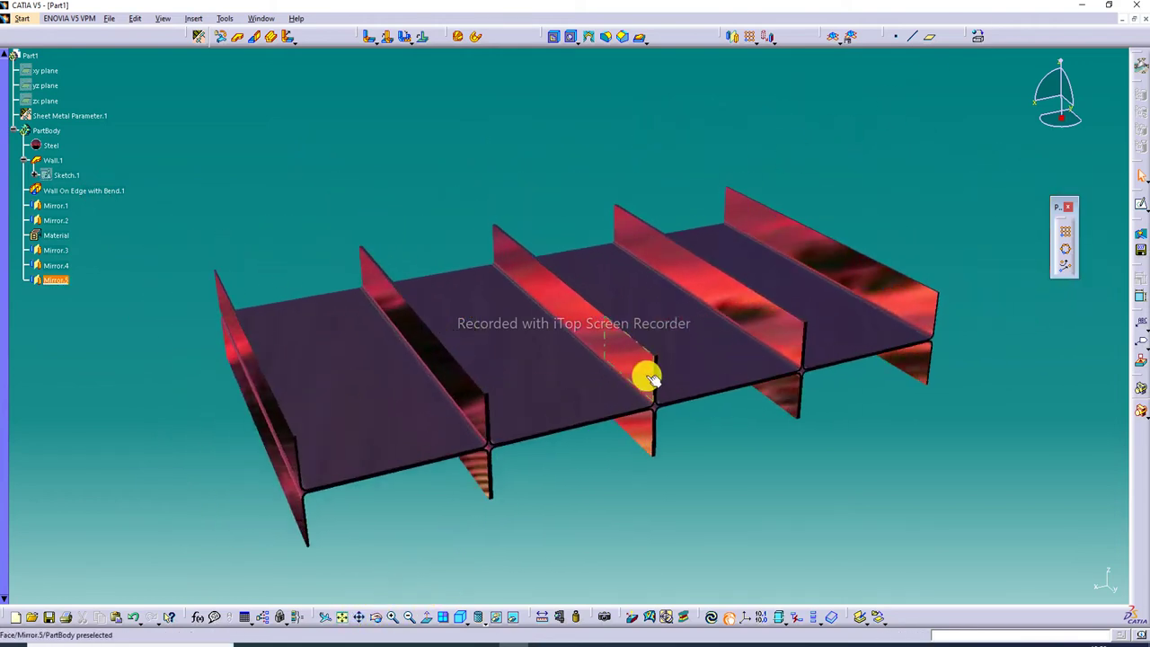
{"action": "mouse_move", "coordinate": [647, 368]}
{"action": "middle_mouse_down"}
{"action": "mouse_move", "coordinate": [673, 315]}
{"action": "mouse_move", "coordinate": [662, 323]}
{"action": "middle_mouse_up"}
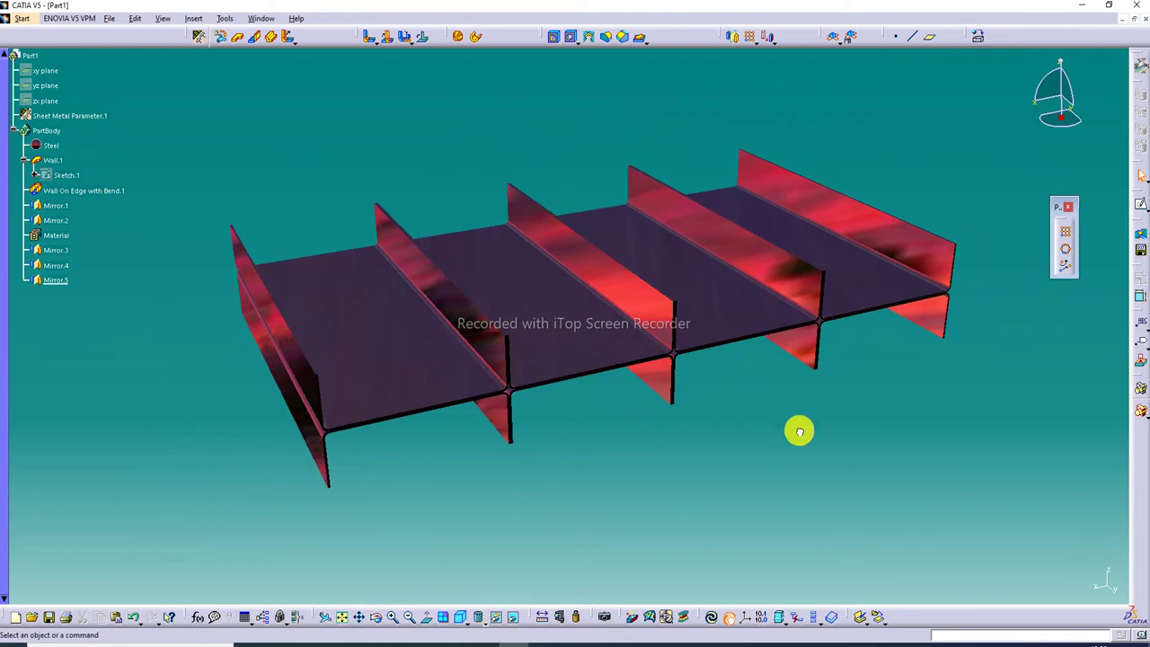
{"action": "middle_click_drag", "start_coordinate": [549, 269], "coordinate": [586, 262]}
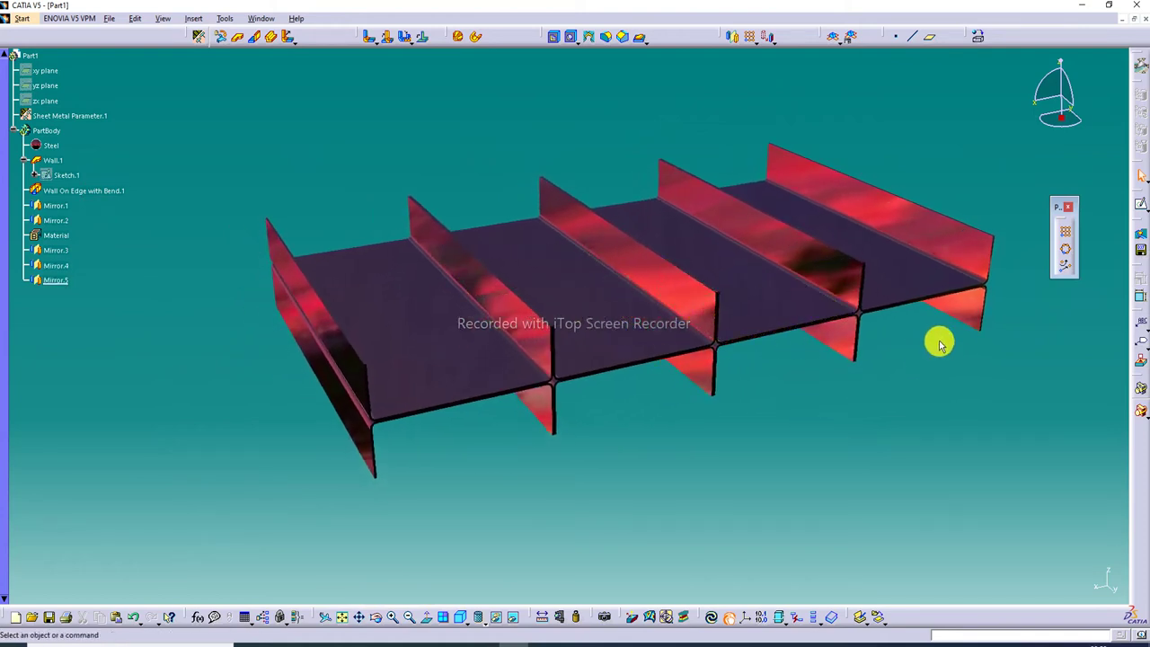
{"action": "left_click", "coordinate": [1071, 203]}
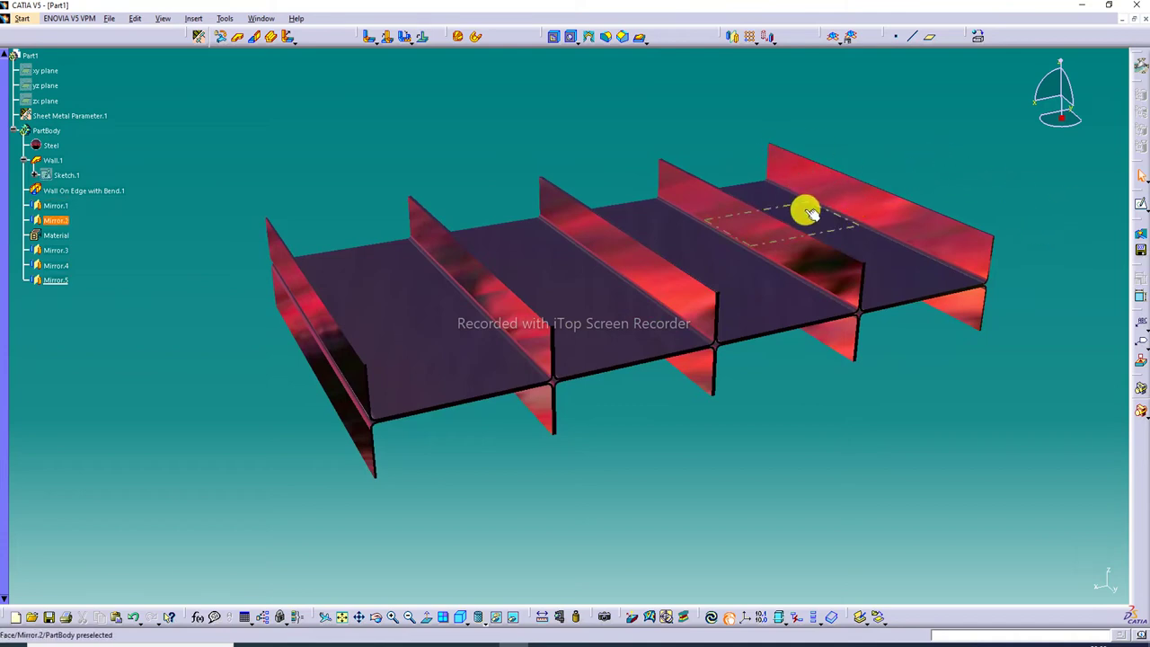
{"action": "middle_click_drag", "start_coordinate": [811, 213], "coordinate": [821, 200]}
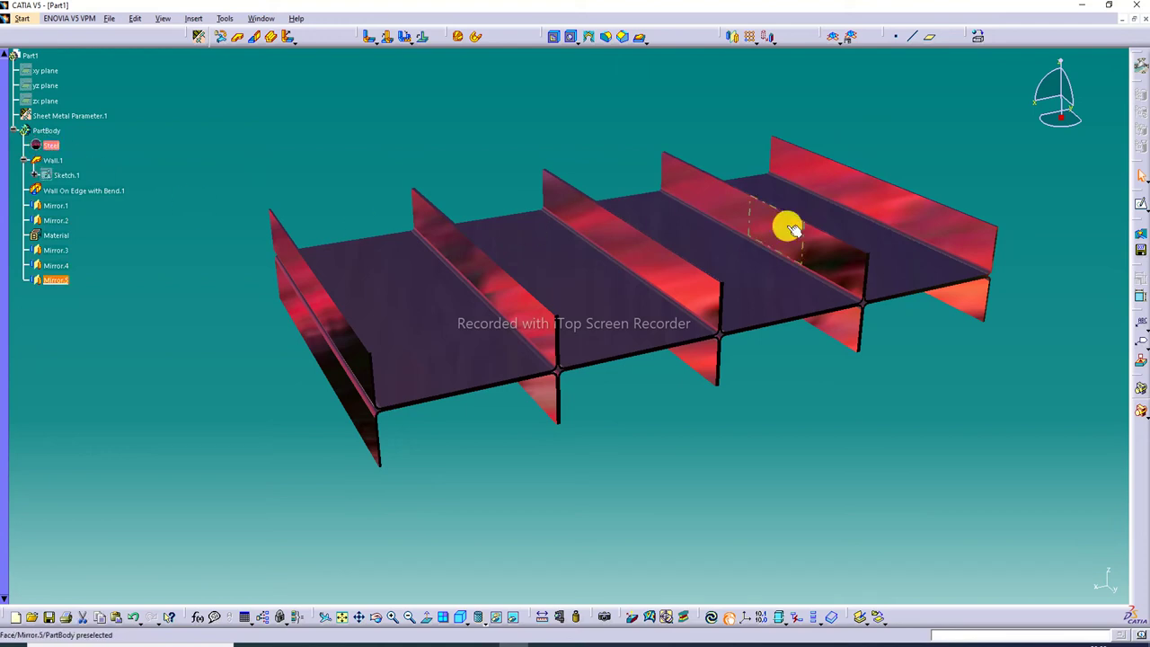
In the Steel material's reflection settings, preview the Town place, Big place, Road and Garden environments
{"action": "double_click", "coordinate": [46, 146]}
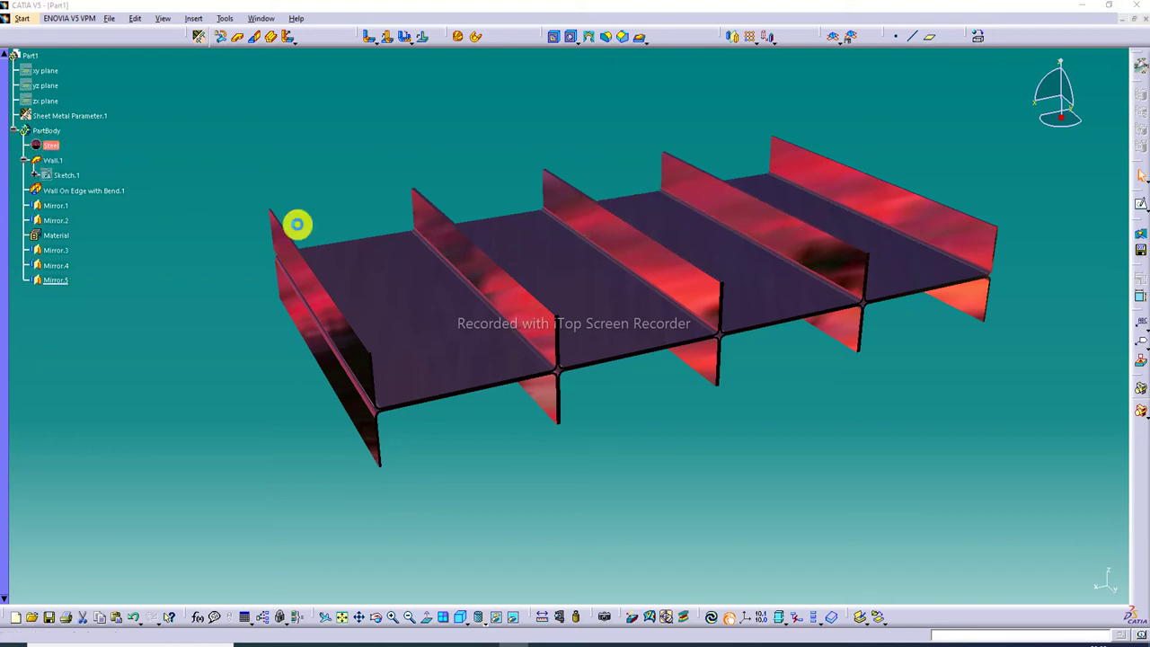
{"action": "left_click", "coordinate": [1065, 495]}
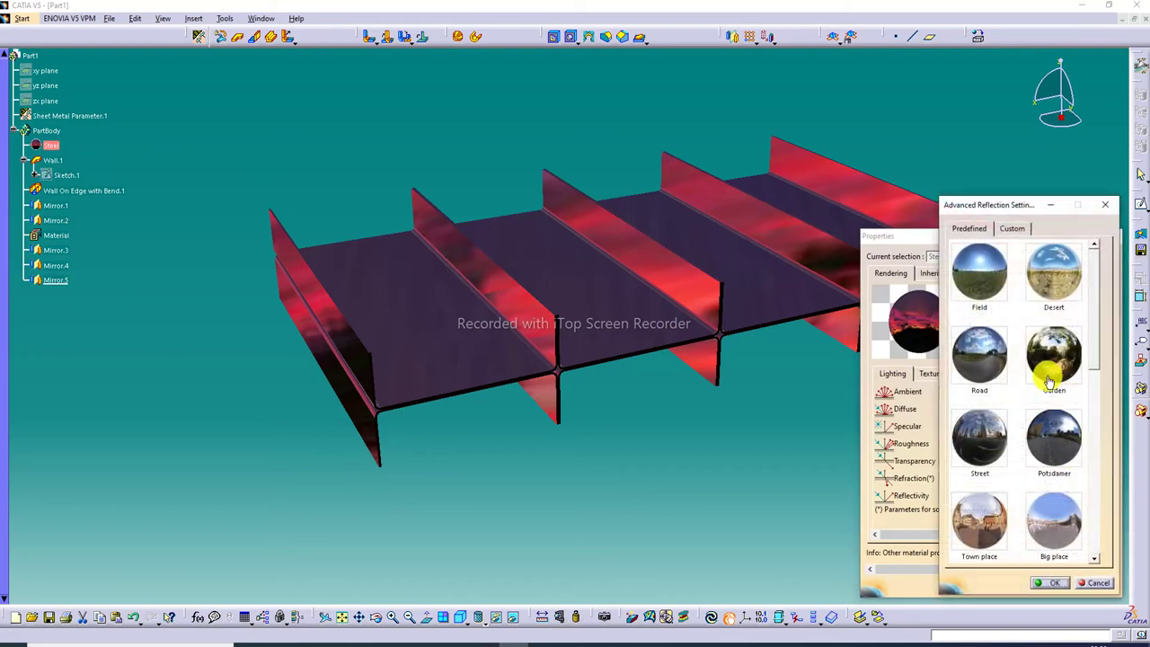
{"action": "scroll", "coordinate": [1047, 372], "scroll_direction": "down", "scroll_amount": 1}
{"action": "left_click", "coordinate": [996, 419]}
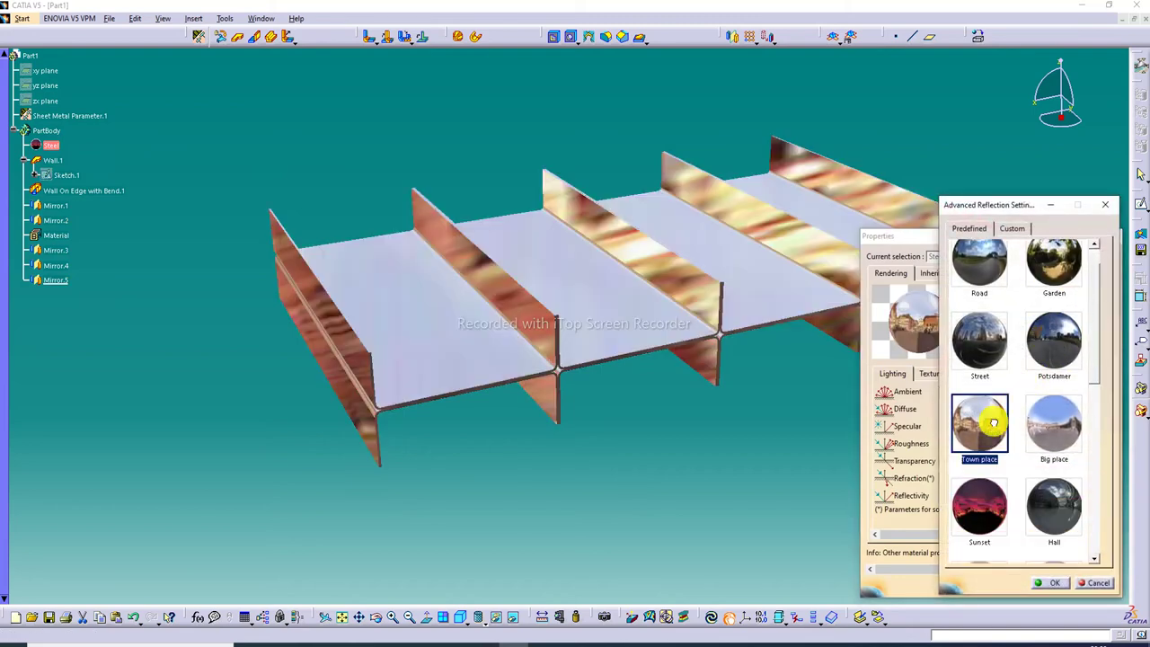
{"action": "left_click", "coordinate": [1056, 433]}
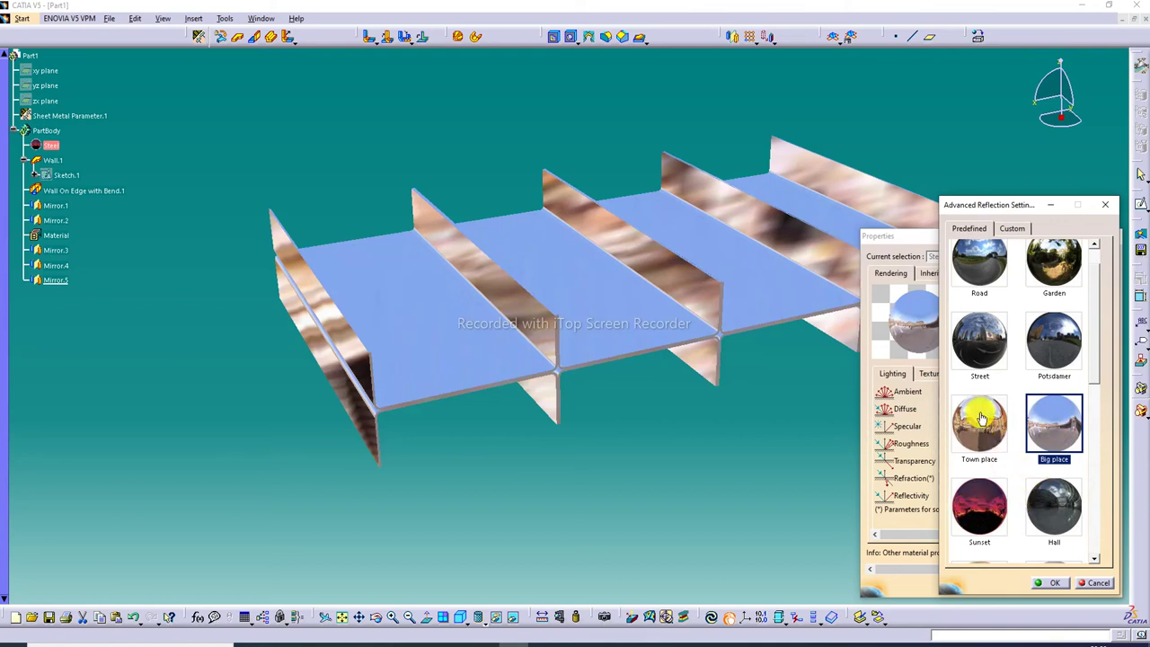
{"action": "scroll", "coordinate": [995, 371], "scroll_direction": "up", "scroll_amount": 1}
{"action": "left_click", "coordinate": [984, 325]}
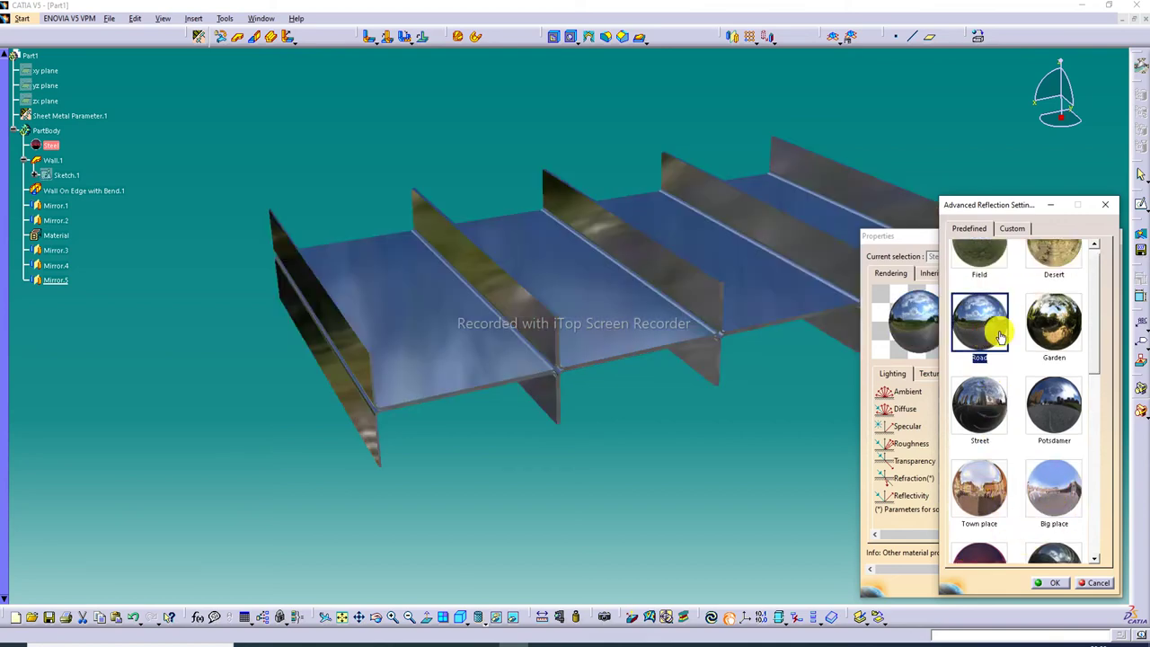
{"action": "left_click", "coordinate": [1070, 331]}
After trying Desert, Field and Street, apply the Big place reflection environment to Steel
{"action": "scroll", "coordinate": [1056, 341], "scroll_direction": "up", "scroll_amount": 1}
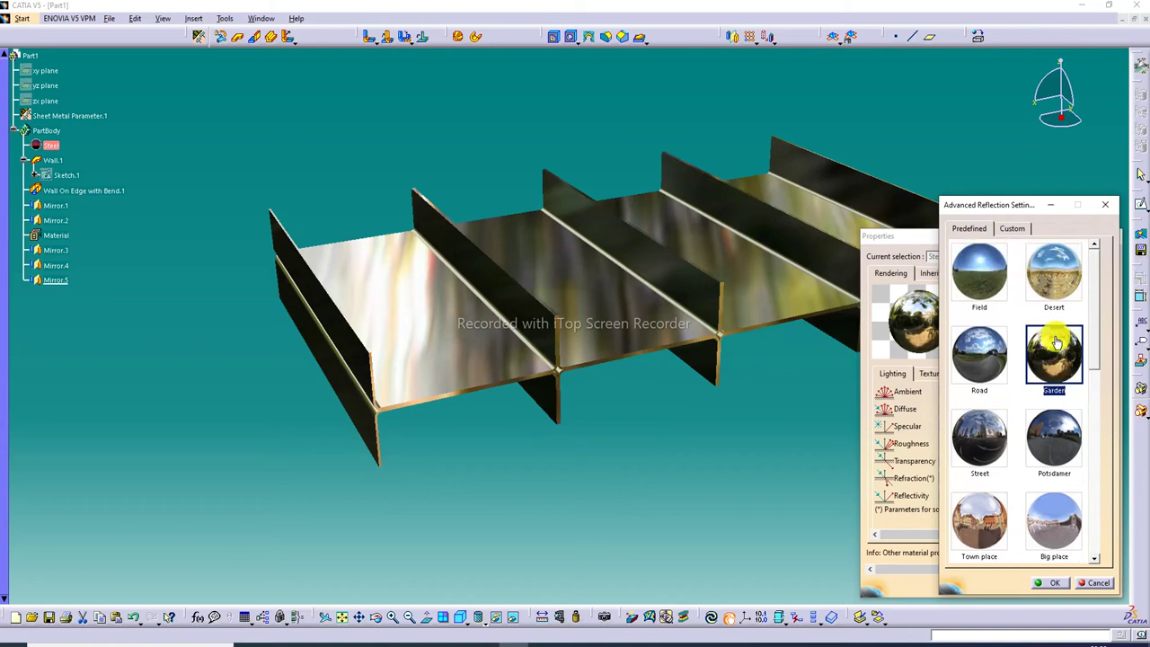
{"action": "left_click", "coordinate": [1058, 295]}
{"action": "left_click", "coordinate": [987, 272]}
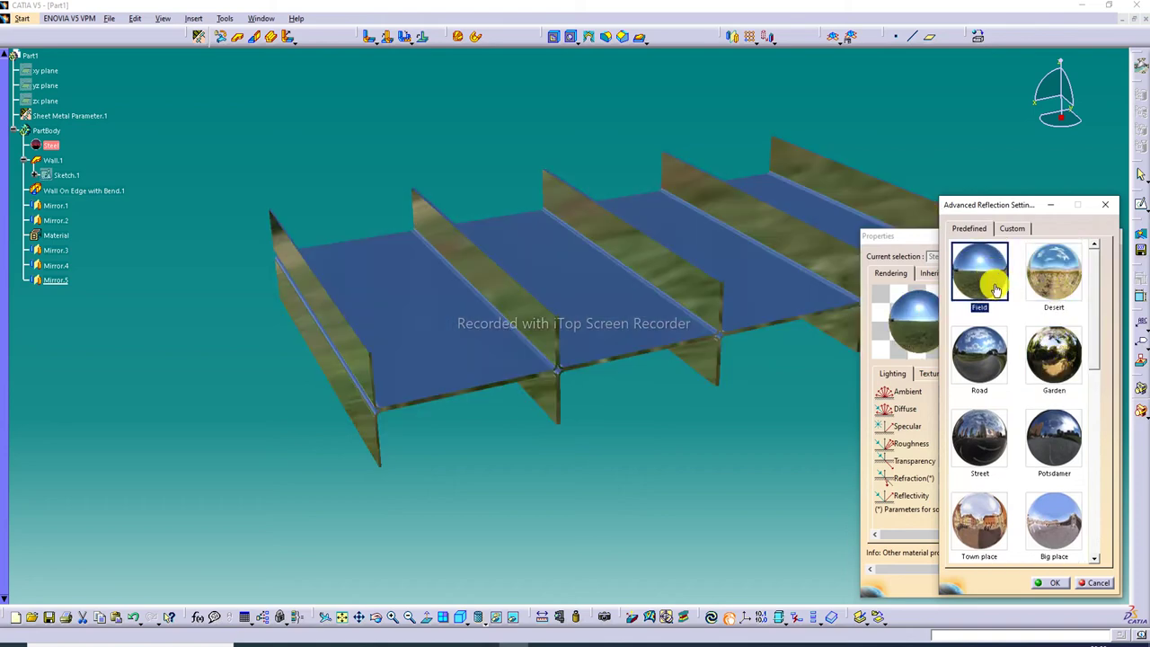
{"action": "scroll", "coordinate": [1018, 358], "scroll_direction": "down", "scroll_amount": 3}
{"action": "left_click", "coordinate": [999, 354]}
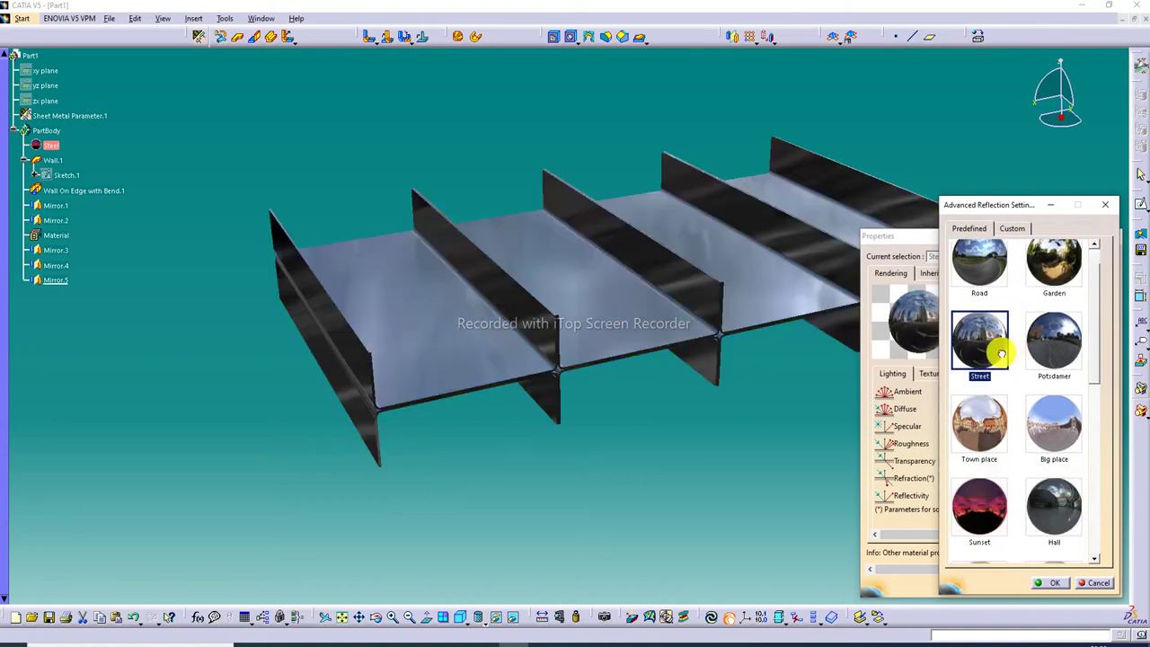
{"action": "left_click", "coordinate": [1051, 418]}
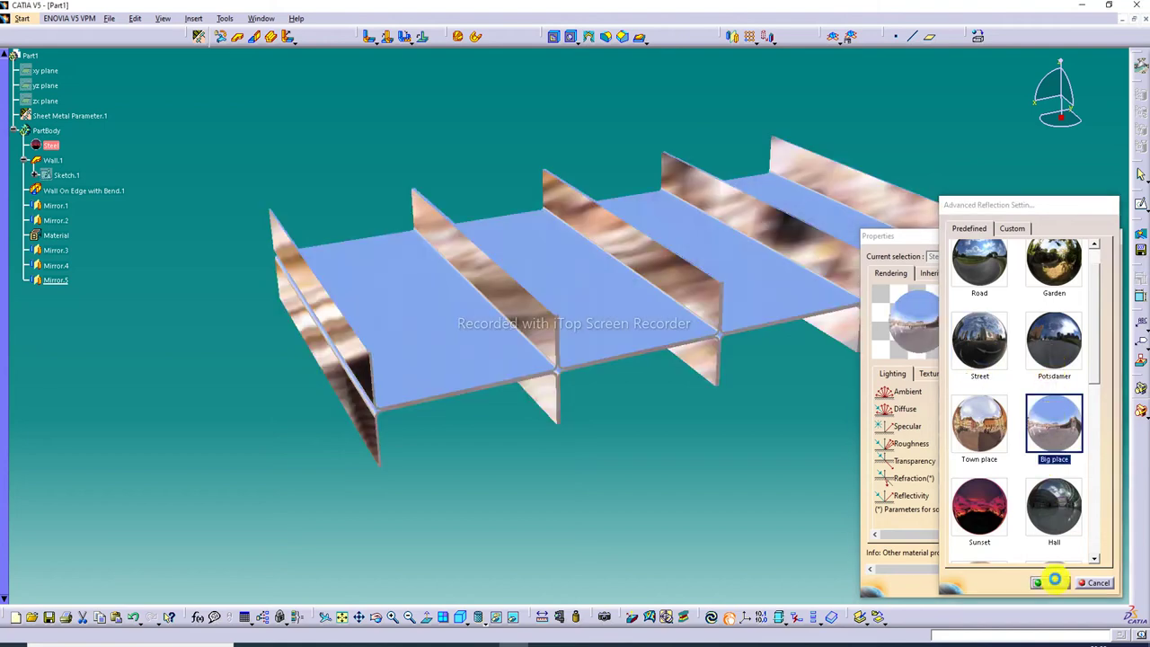
{"action": "left_click", "coordinate": [1057, 585]}
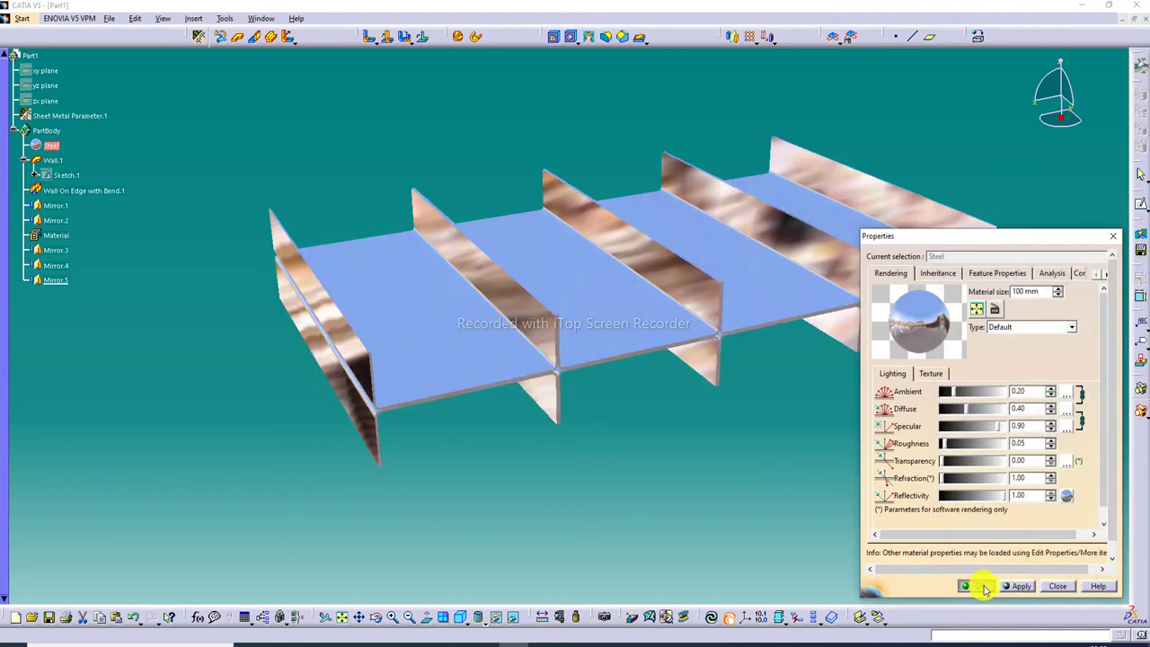
{"action": "left_click", "coordinate": [984, 587]}
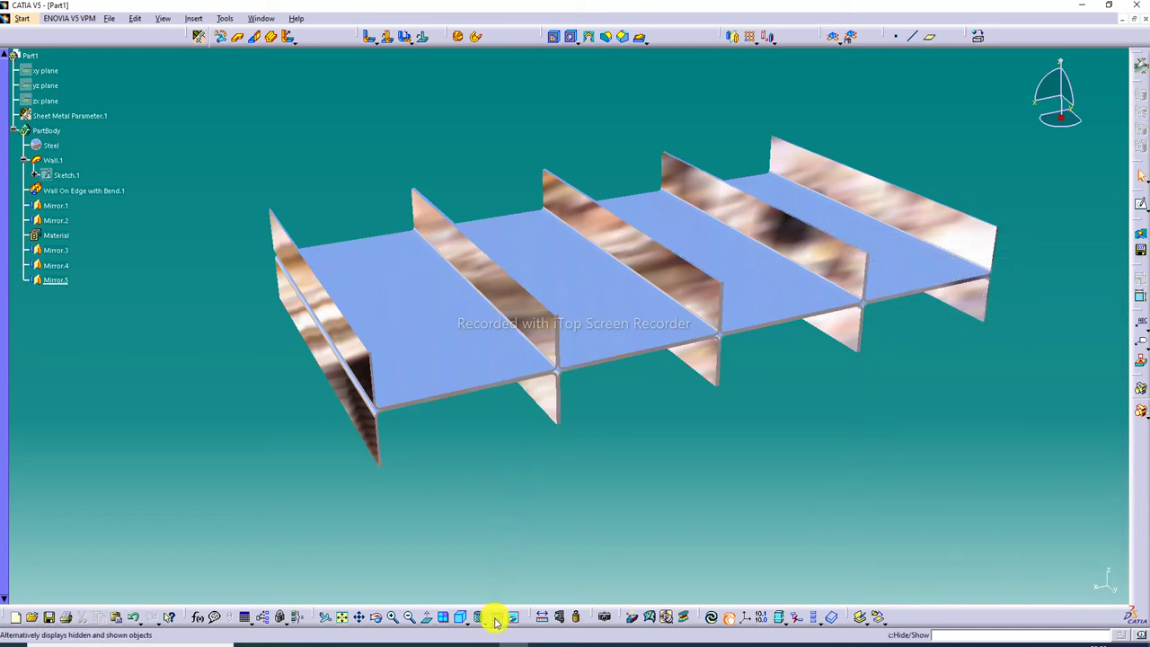
{"action": "left_click", "coordinate": [462, 616]}
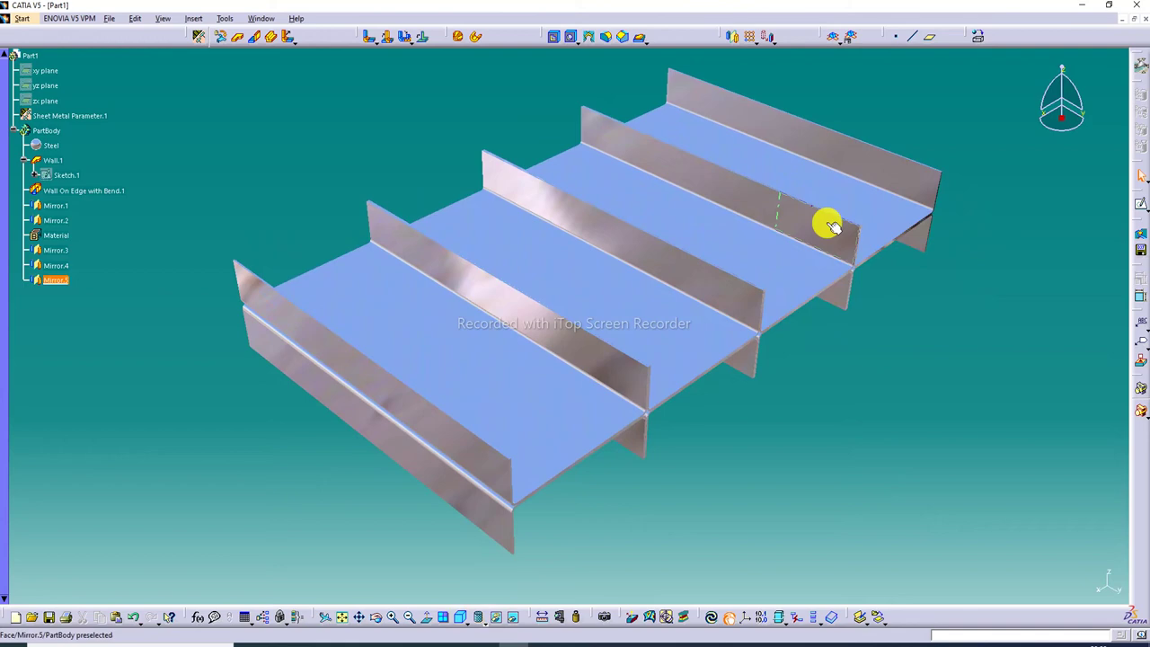
{"action": "mouse_move", "coordinate": [834, 247]}
{"action": "middle_mouse_down"}
{"action": "mouse_move", "coordinate": [769, 308]}
{"action": "mouse_move", "coordinate": [757, 295]}
{"action": "mouse_move", "coordinate": [618, 318]}
{"action": "mouse_move", "coordinate": [624, 154]}
{"action": "mouse_move", "coordinate": [579, 215]}
{"action": "middle_mouse_up"}
{"action": "middle_click_drag", "start_coordinate": [930, 102], "coordinate": [880, 226]}
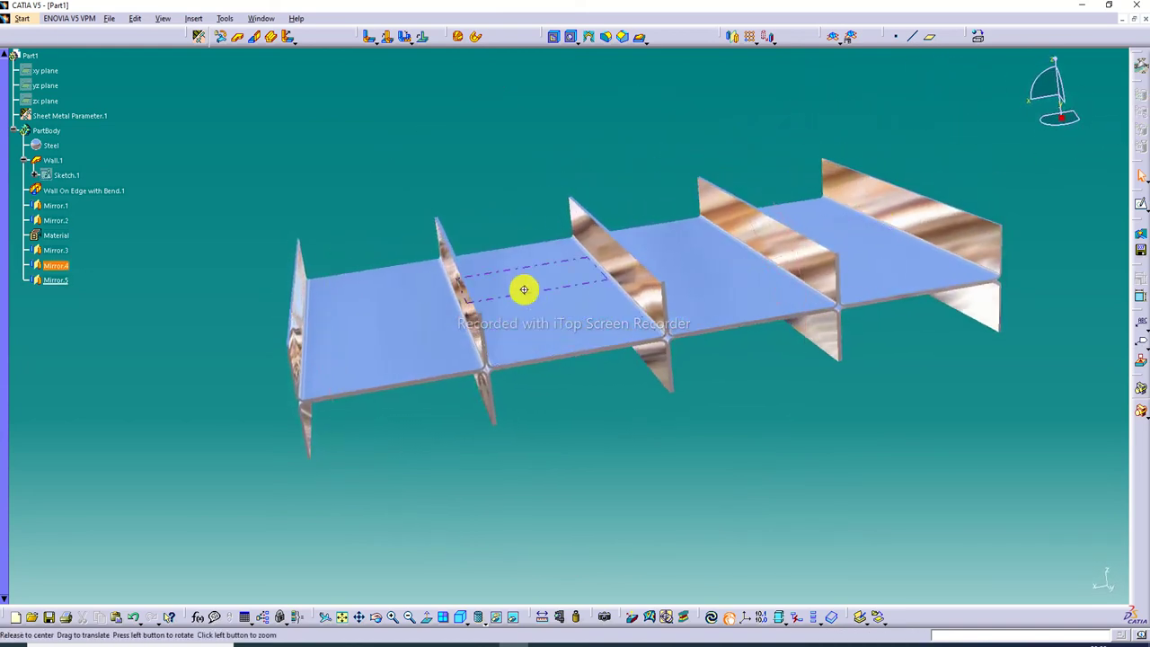
{"action": "middle_click_drag", "start_coordinate": [521, 287], "coordinate": [566, 328]}
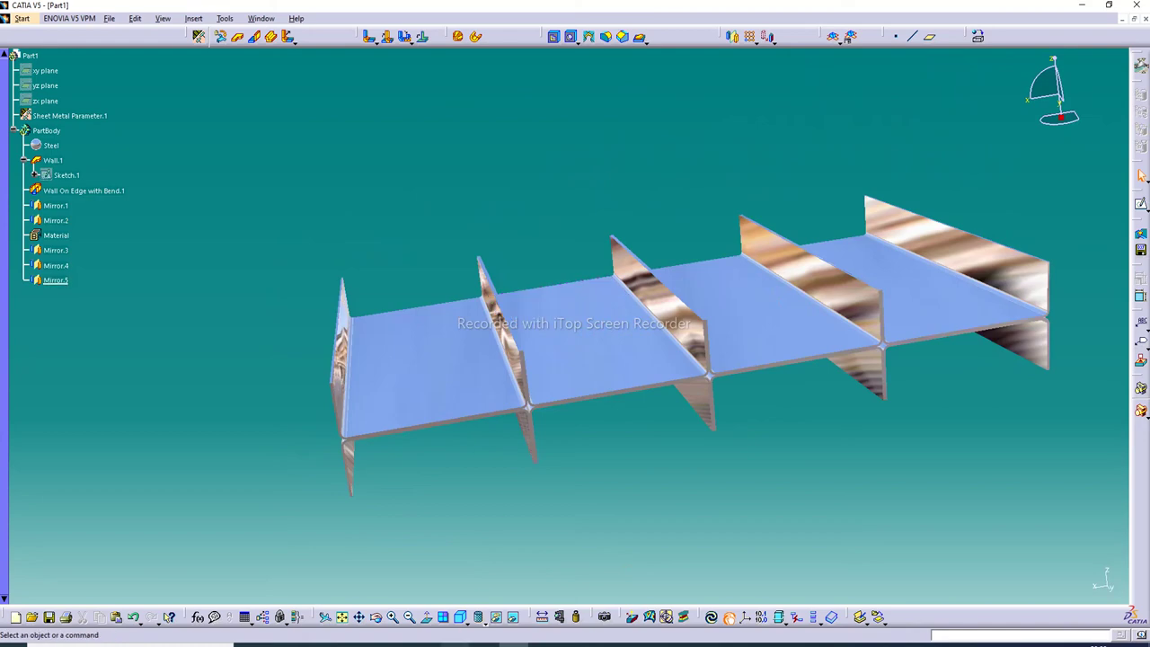
{"action": "left_click", "coordinate": [461, 617]}
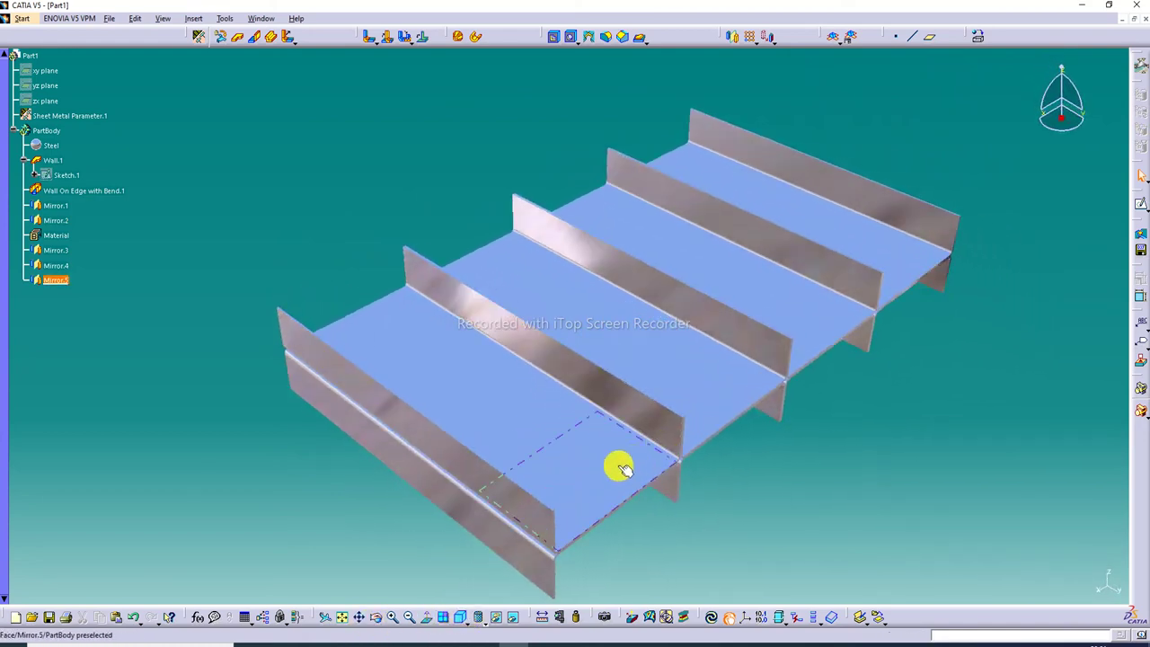
{"action": "middle_click_drag", "start_coordinate": [601, 462], "coordinate": [572, 429]}
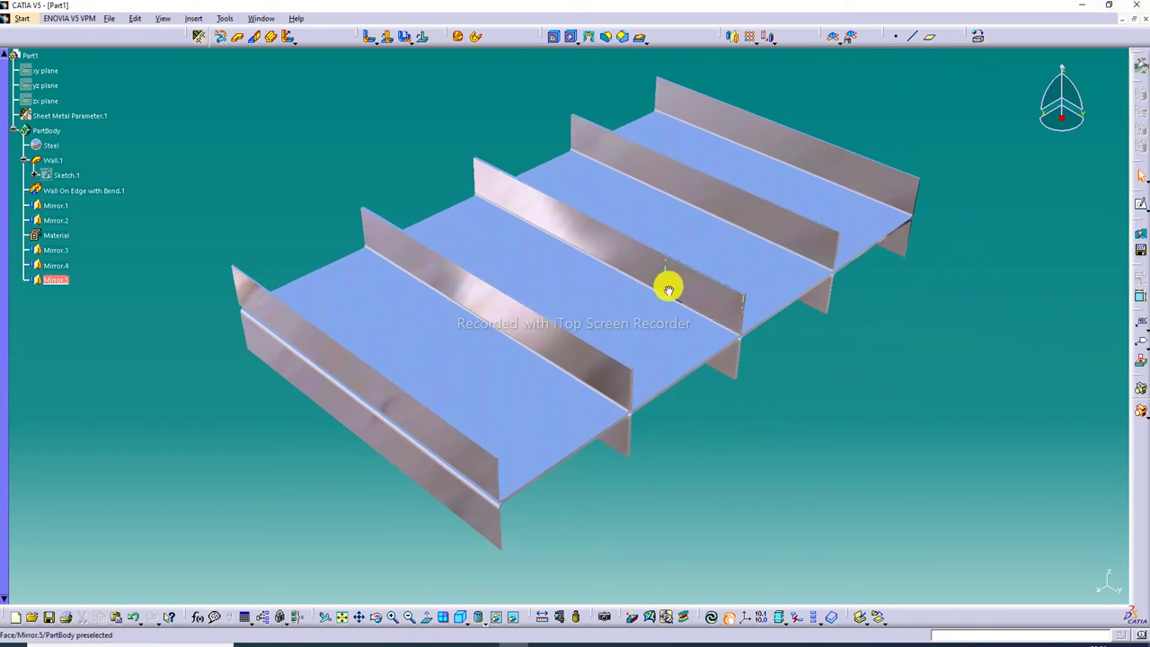
{"action": "mouse_move", "coordinate": [665, 284]}
{"action": "middle_mouse_down"}
{"action": "mouse_move", "coordinate": [621, 213]}
{"action": "mouse_move", "coordinate": [618, 183]}
{"action": "mouse_move", "coordinate": [595, 192]}
{"action": "middle_mouse_up"}
{"action": "mouse_move", "coordinate": [491, 324]}
{"action": "middle_mouse_down"}
{"action": "mouse_move", "coordinate": [449, 259]}
{"action": "mouse_move", "coordinate": [480, 316]}
{"action": "mouse_move", "coordinate": [509, 315]}
{"action": "mouse_move", "coordinate": [767, 242]}
{"action": "mouse_move", "coordinate": [611, 241]}
{"action": "middle_mouse_up"}
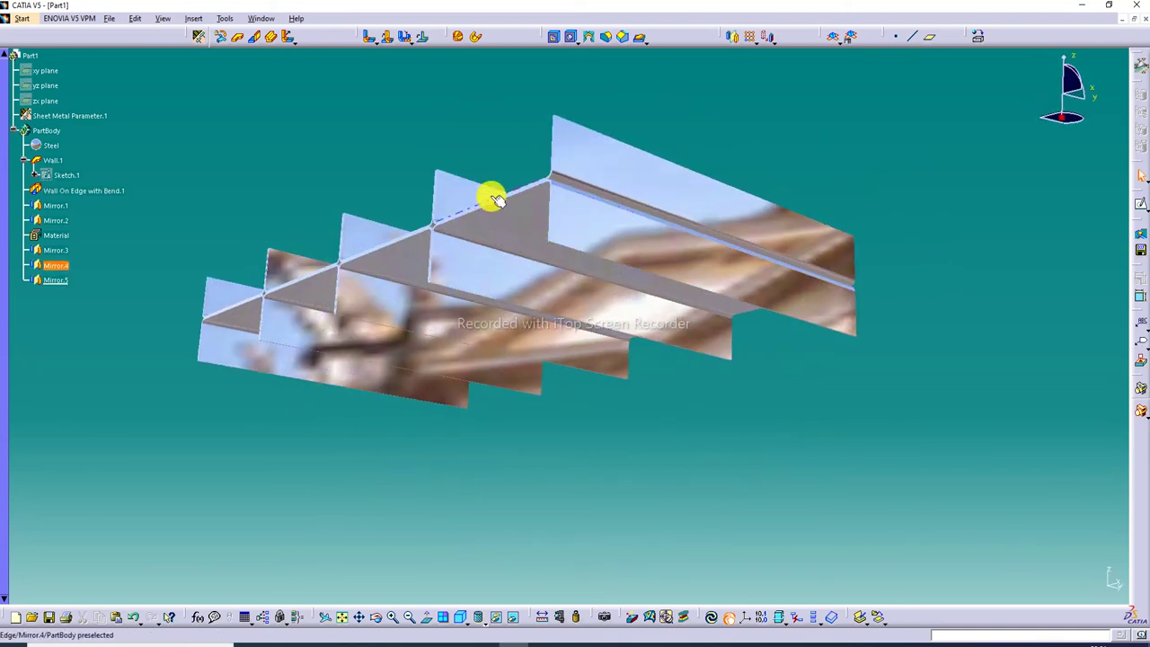
{"action": "mouse_move", "coordinate": [488, 192]}
{"action": "middle_mouse_down"}
{"action": "mouse_move", "coordinate": [575, 275]}
{"action": "mouse_move", "coordinate": [572, 327]}
{"action": "mouse_move", "coordinate": [547, 380]}
{"action": "mouse_move", "coordinate": [803, 334]}
{"action": "mouse_move", "coordinate": [791, 372]}
{"action": "middle_mouse_up"}
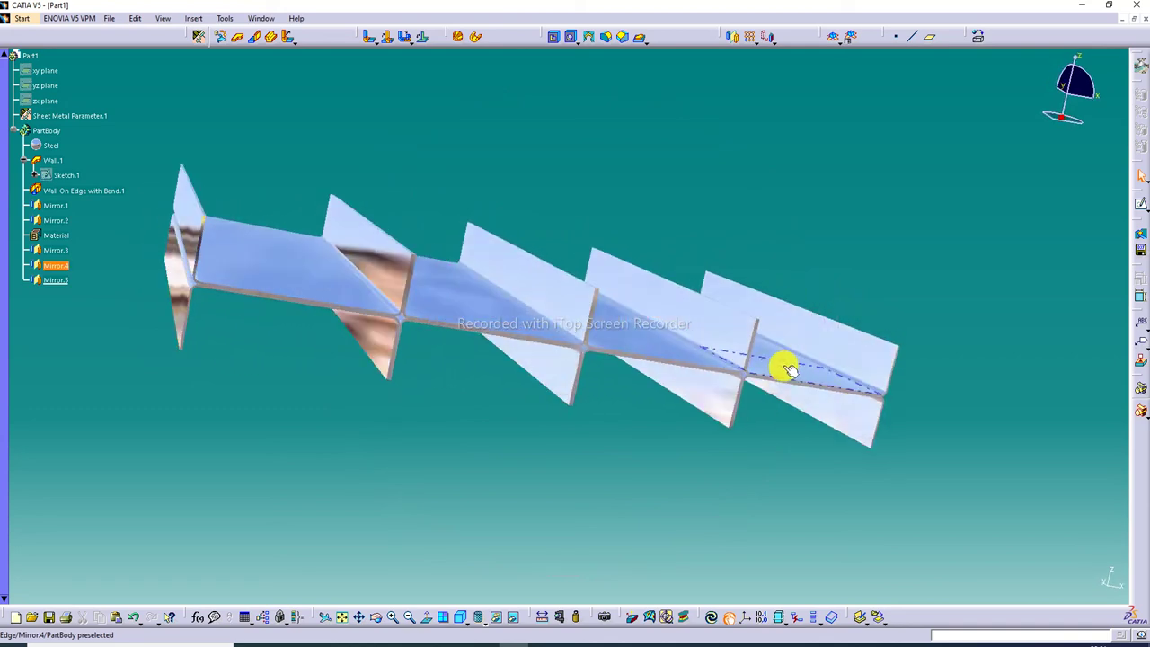
{"action": "left_click", "coordinate": [461, 618]}
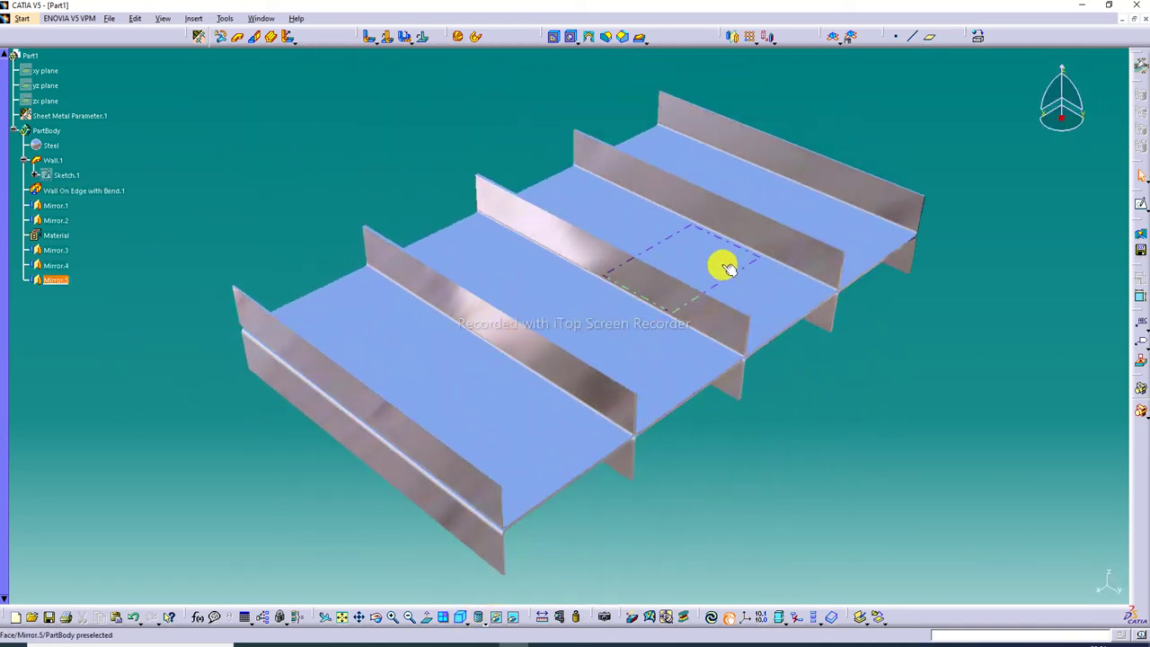
{"action": "middle_click_drag", "start_coordinate": [723, 264], "coordinate": [713, 224]}
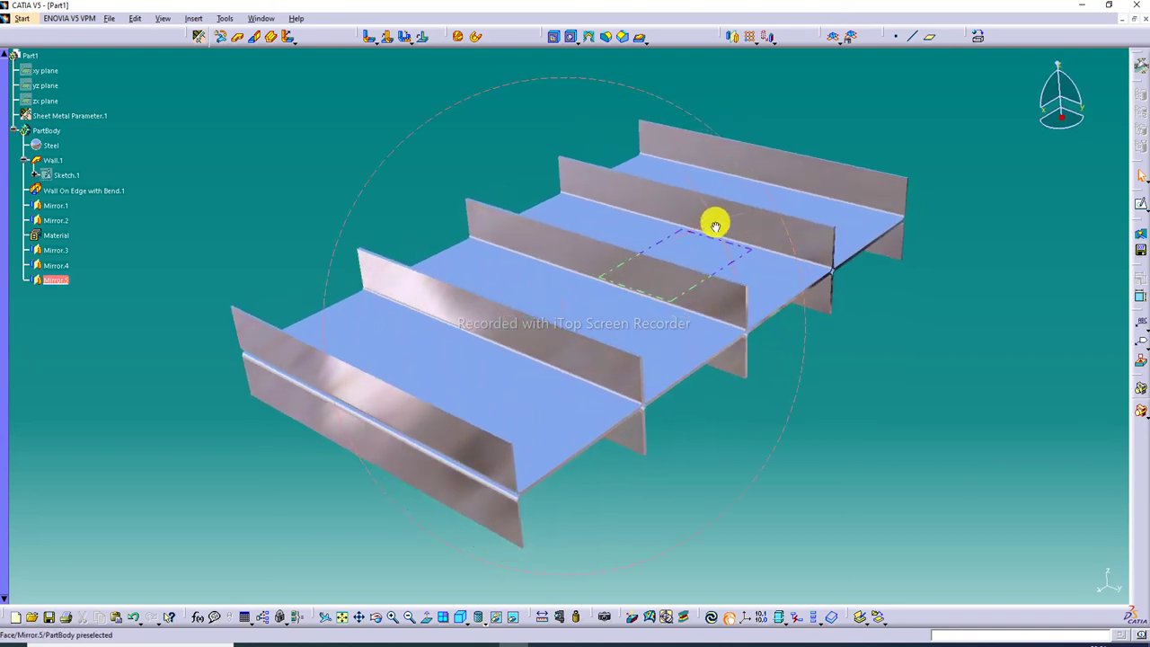
{"action": "middle_click_drag", "start_coordinate": [871, 171], "coordinate": [865, 162]}
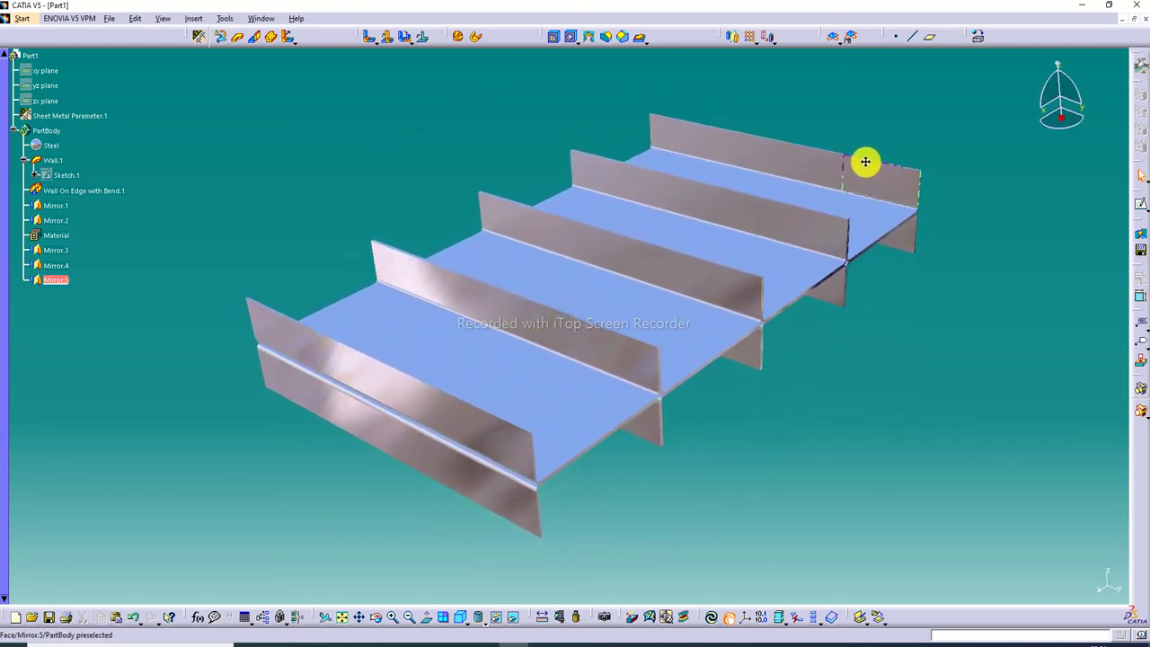